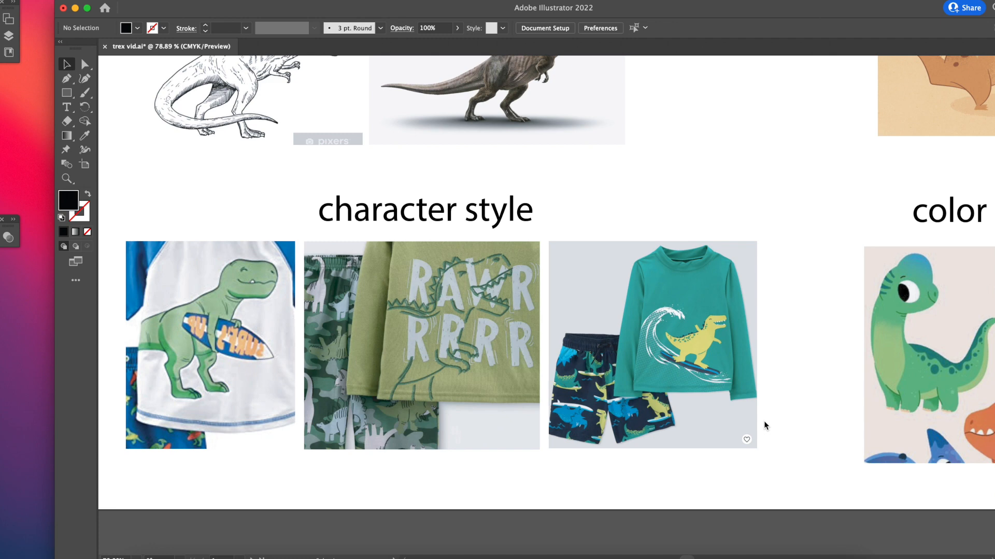
Look through the mood board's background, color and websites reference sections.
scroll(766, 425, "right", 12)
scroll(766, 425, "up", 5)
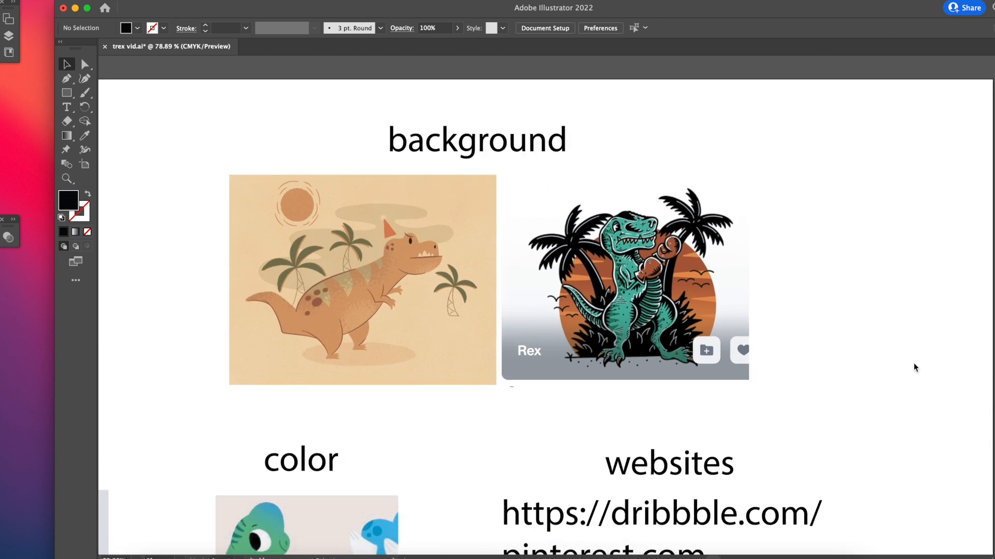
scroll(914, 367, "right", 2)
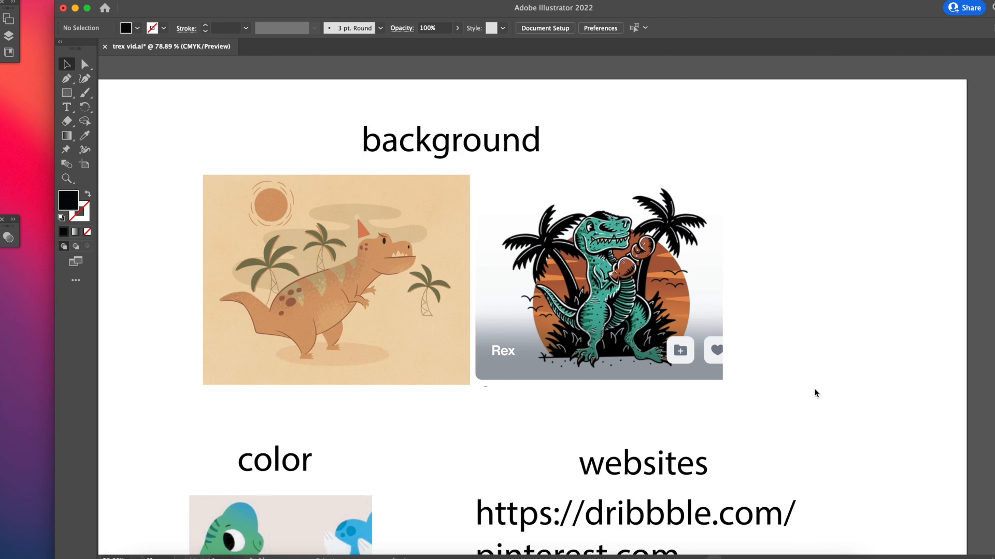
scroll(815, 393, "down", 10)
scroll(814, 393, "left", 2)
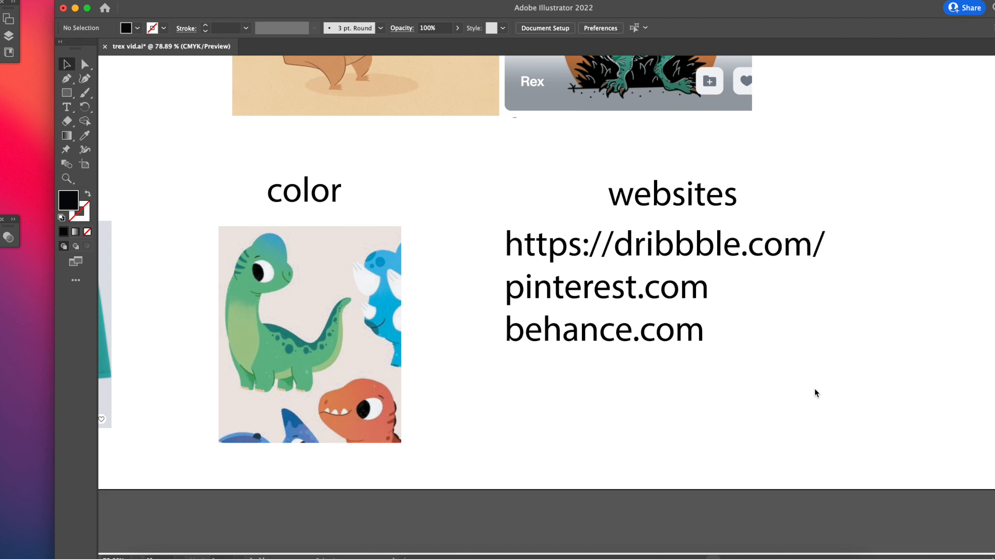
scroll(814, 392, "right", 3)
scroll(815, 393, "up", 1)
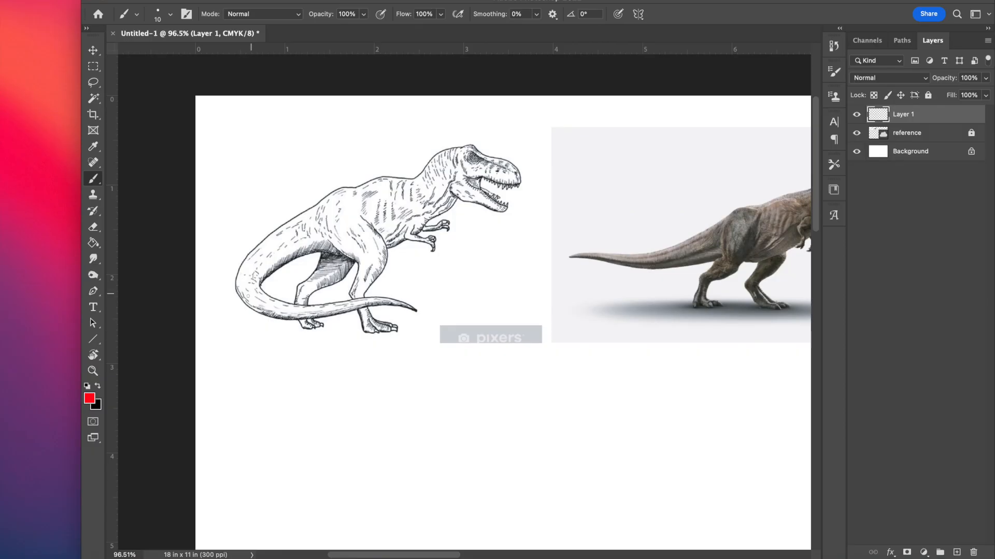
Handwrite "Line of action" in red with the brush above the T-rex line drawing.
mouse_move(218, 108)
left_mouse_down()
mouse_move(239, 128)
mouse_move(274, 126)
mouse_move(290, 113)
mouse_move(297, 124)
mouse_move(307, 111)
mouse_move(349, 125)
left_mouse_up()
left_click(238, 109)
left_click_drag(340, 114, 402, 123)
left_click(359, 106)
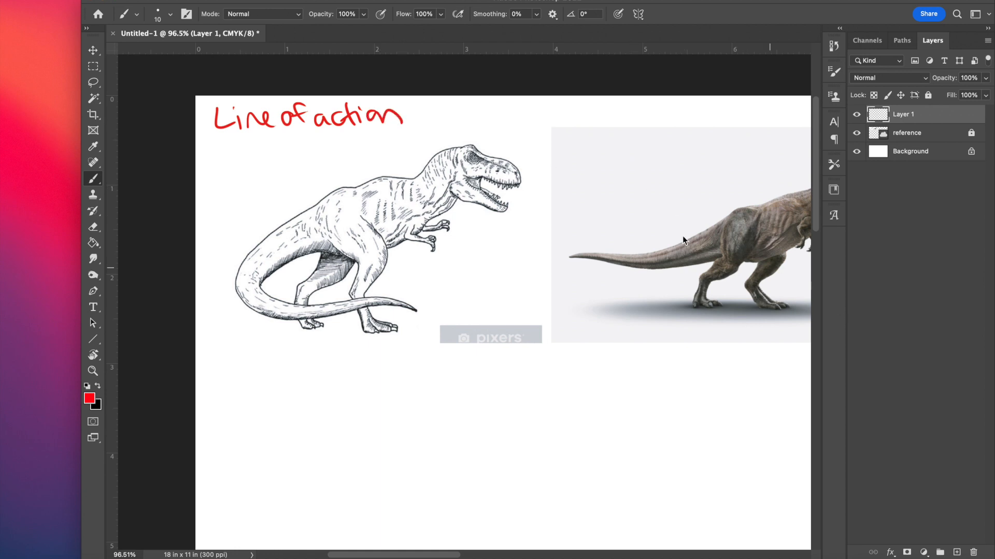
Draw a red line-of-action curve through the T-rex line drawing from tail to head, ending in an arrowhead.
mouse_move(246, 320)
left_mouse_down()
mouse_move(246, 278)
mouse_move(300, 239)
mouse_move(428, 197)
mouse_move(510, 140)
mouse_move(572, 127)
mouse_move(560, 151)
left_mouse_up()
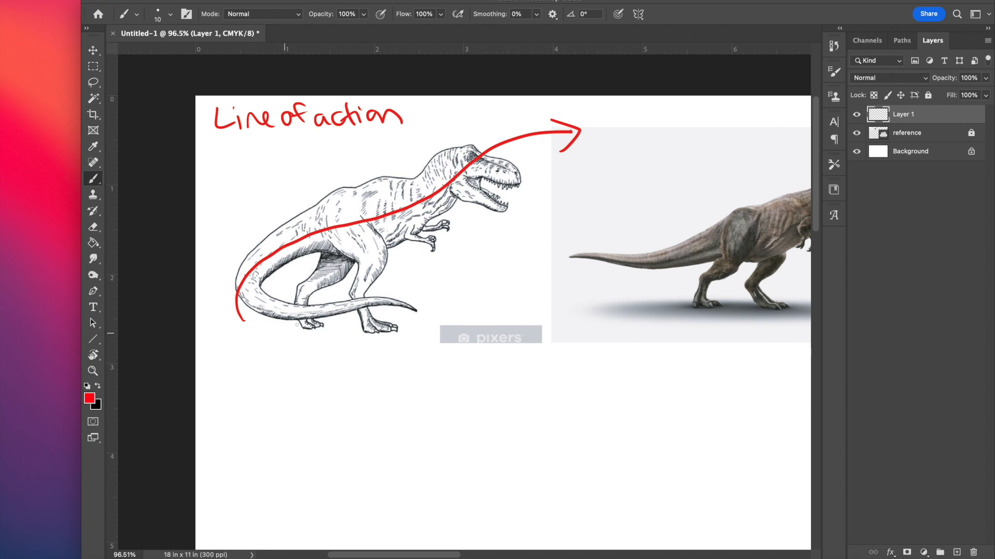
scroll(365, 302, "down", 5)
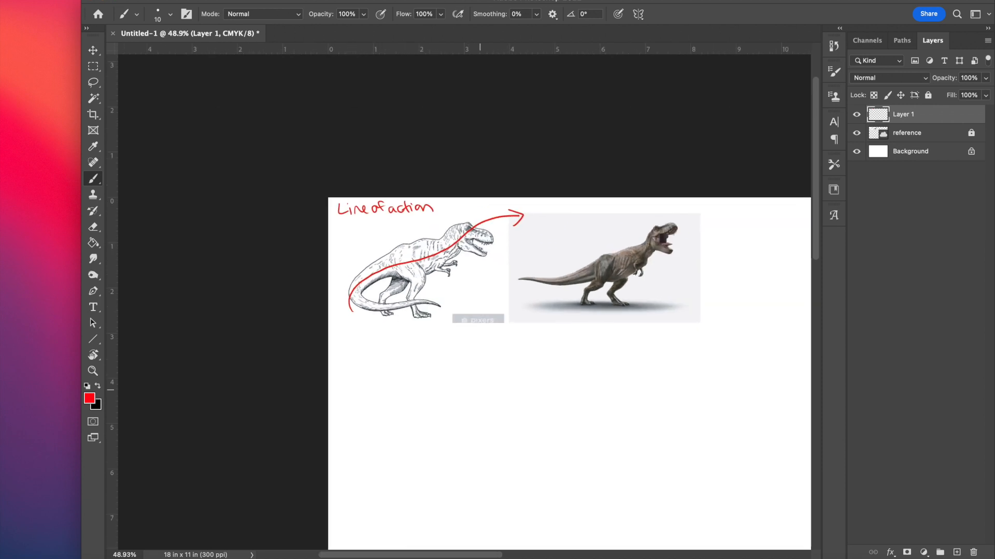
scroll(322, 251, "up", 5)
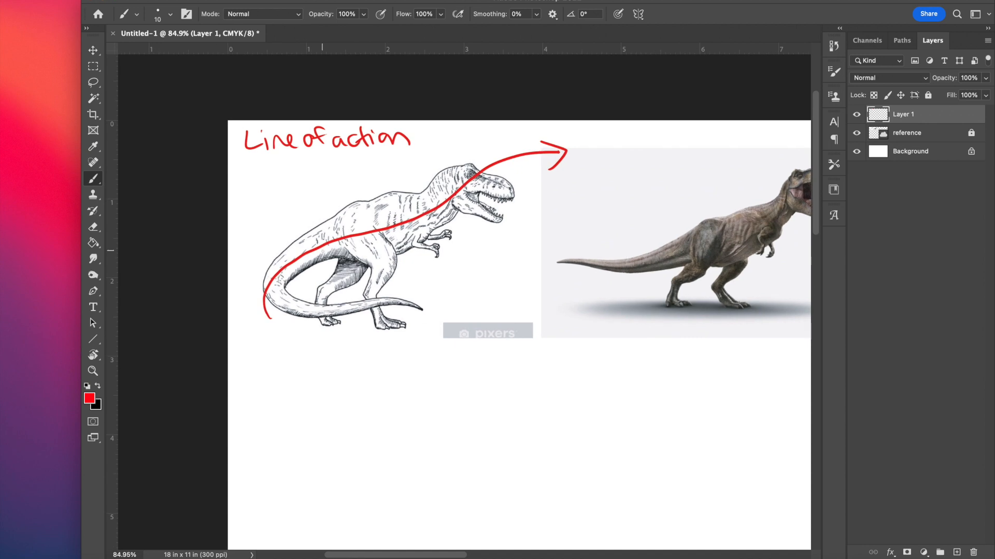
scroll(322, 251, "up", 3)
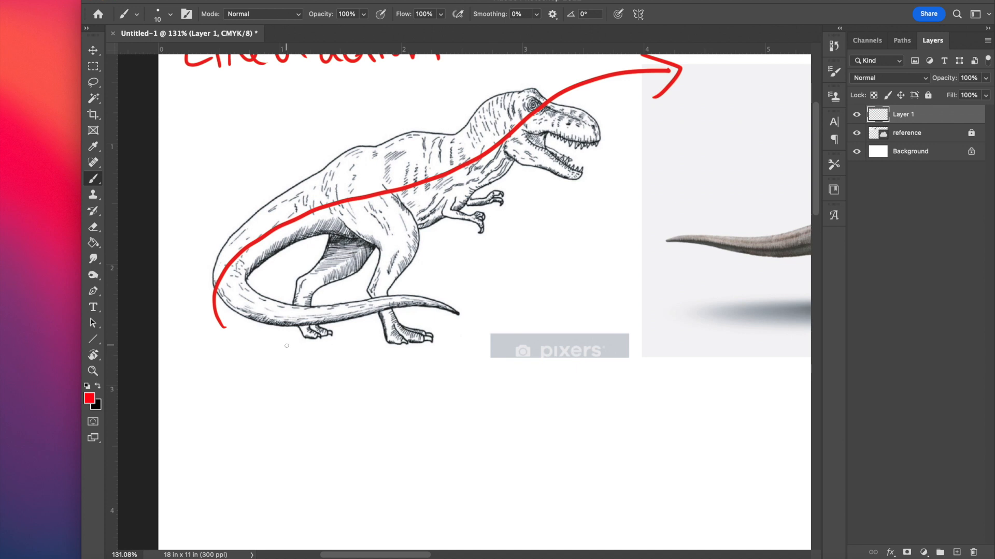
scroll(319, 275, "up", 1)
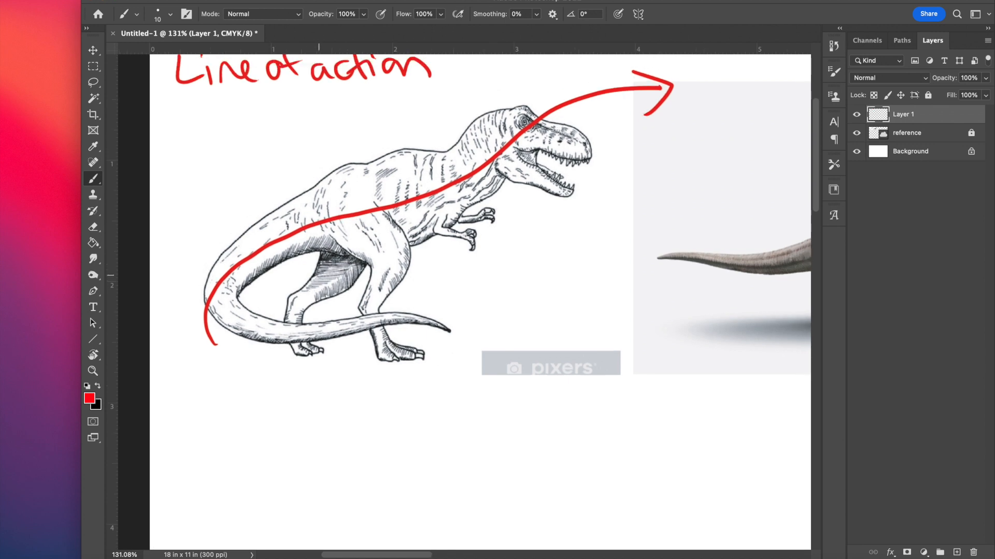
key("super+minus")
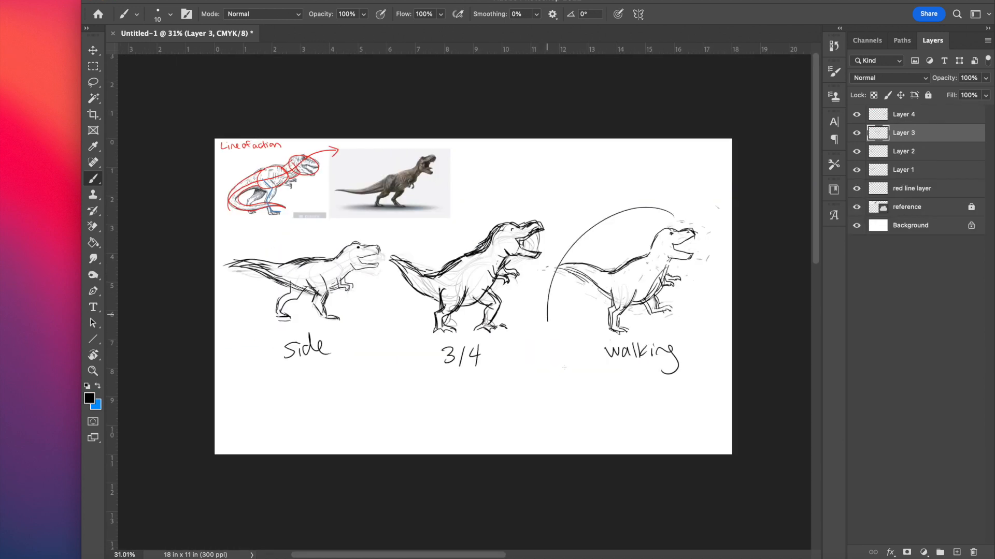
Draw large black circles around the "walking" and "side" T-rex sketches on Layer 3.
left_click_drag(547, 321, 712, 215)
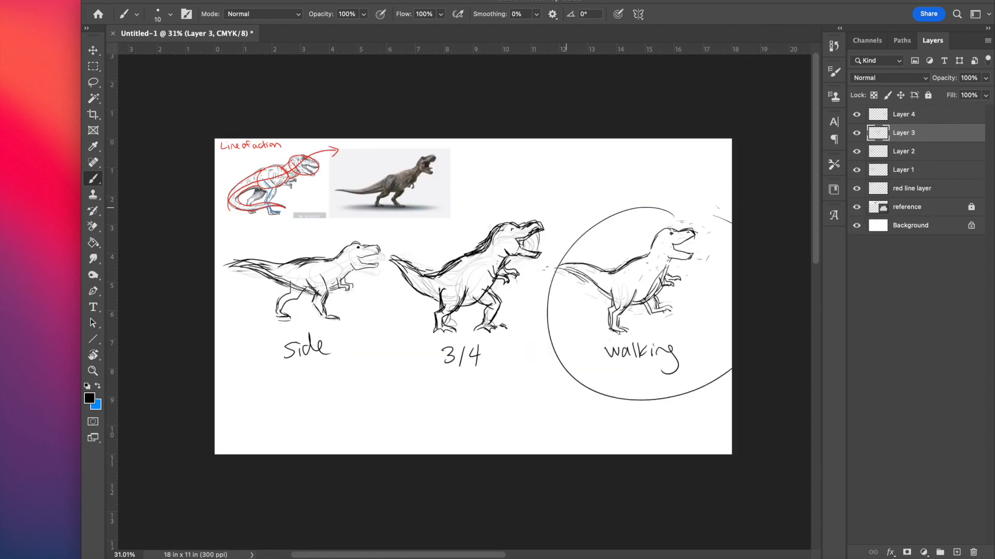
mouse_move(366, 225)
left_mouse_down()
mouse_move(401, 276)
mouse_move(342, 224)
left_mouse_up()
scroll(648, 324, "up", 3)
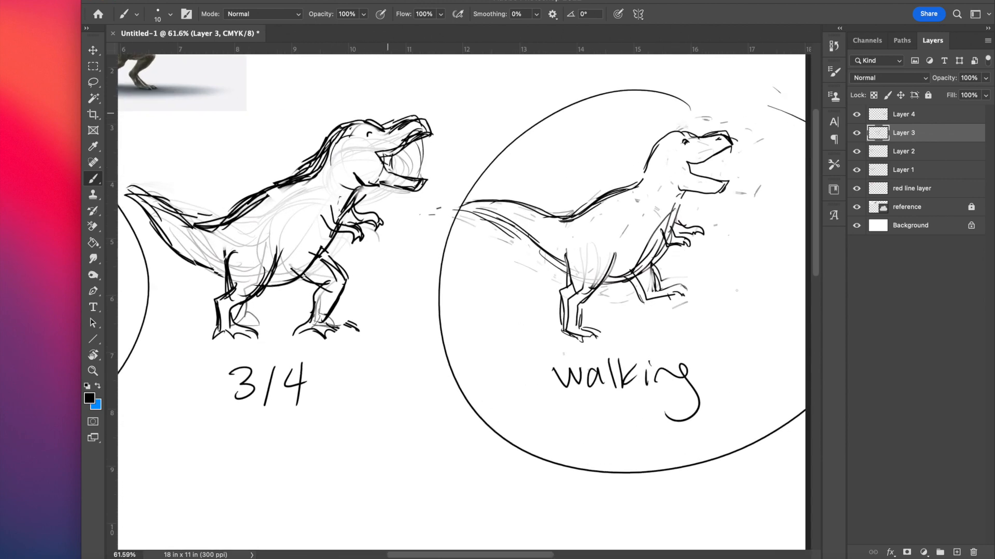
scroll(737, 291, "right", 5)
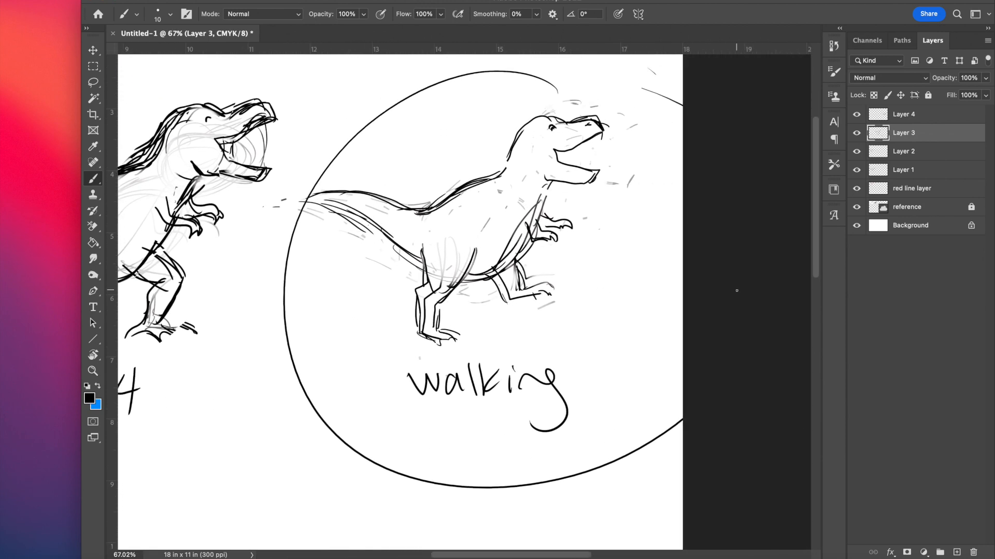
scroll(737, 291, "up", 3)
scroll(736, 290, "down", 3)
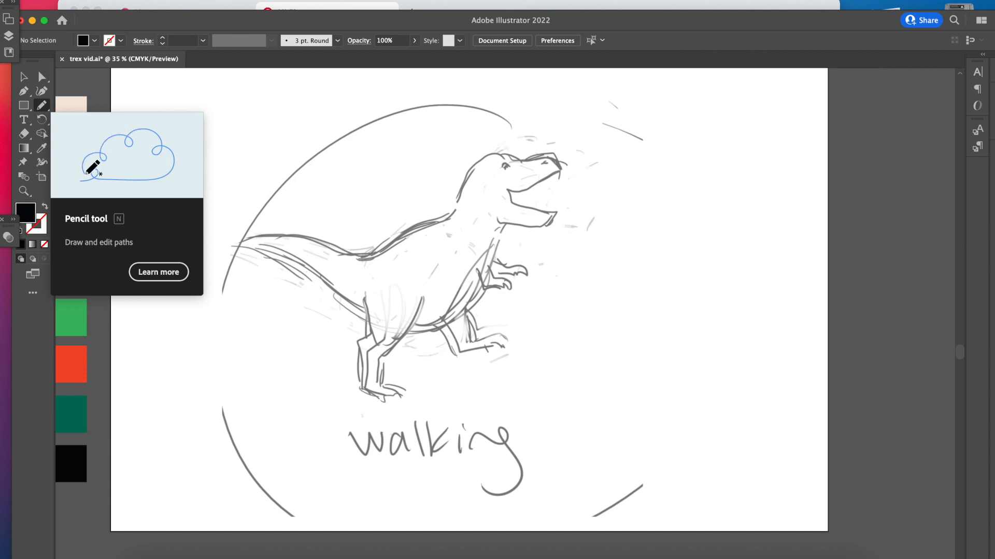
Accept the Pencil tool options and trace the T-rex's head, body and tail over the walking sketch as a closed green shape without a stroke.
double_click(42, 106)
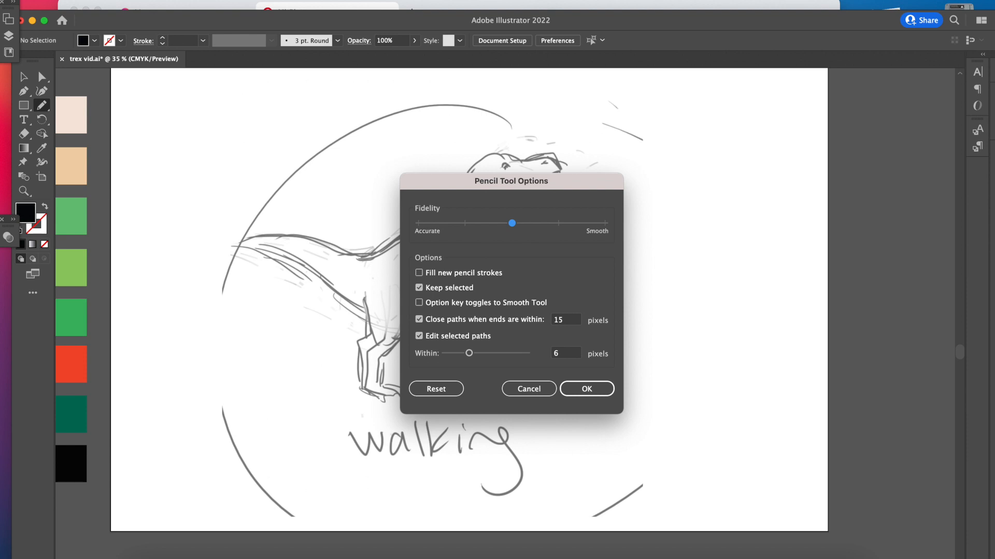
key("Return")
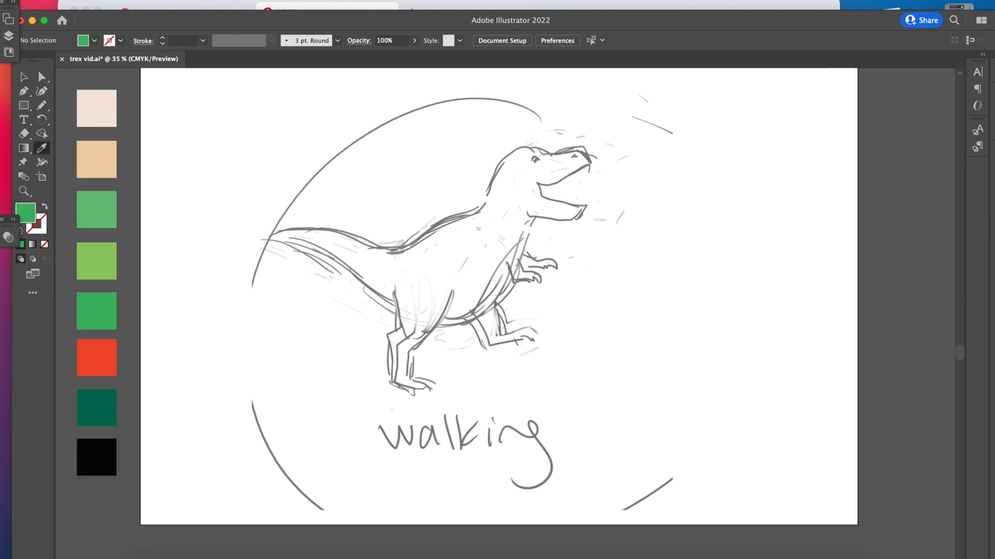
key("u")
key("i")
key("super+0")
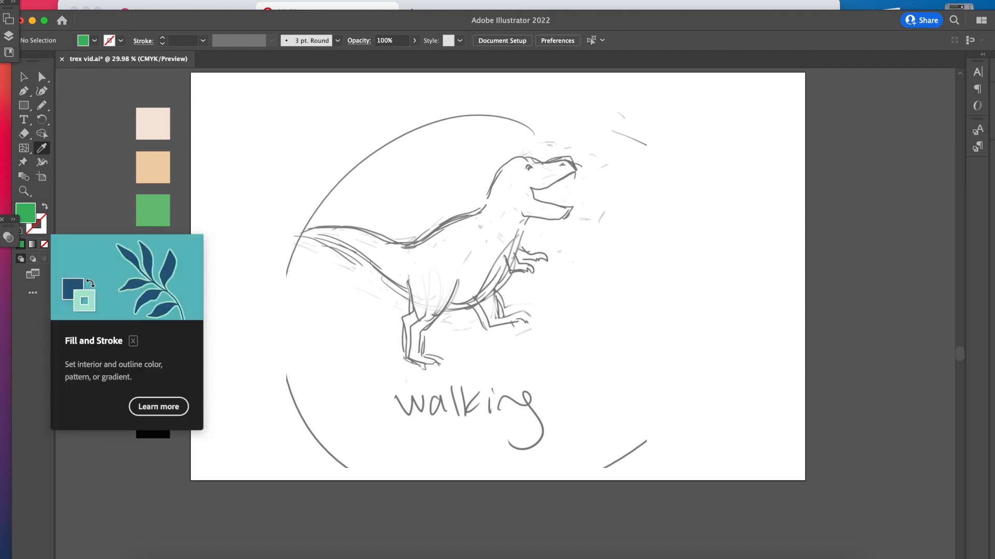
key("n")
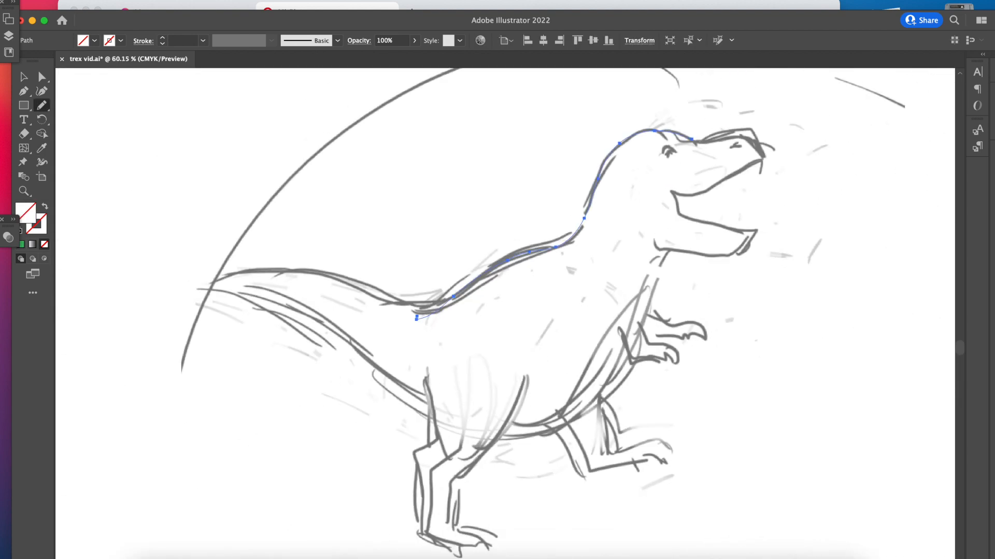
scroll(452, 295, "up", 5)
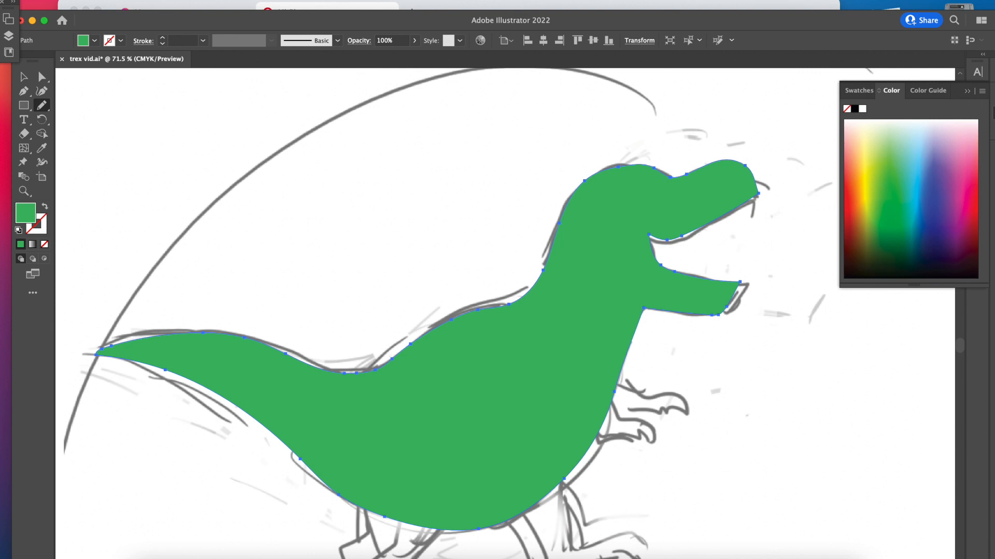
Set the green body shape's opacity to 50% and deselect it.
left_click(415, 40)
left_click_drag(412, 55, 391, 55)
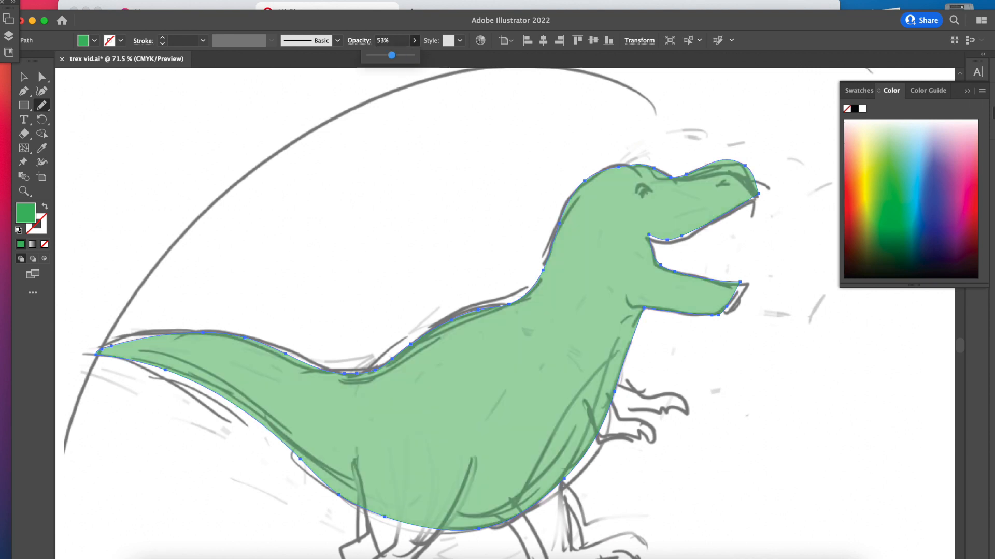
left_click_drag(389, 40, 375, 40)
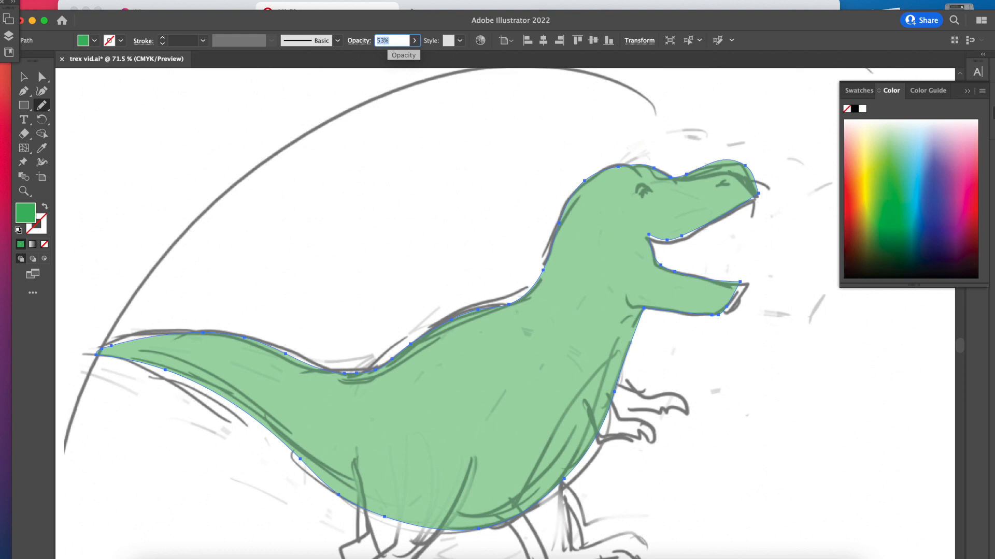
type("50")
key("Return")
scroll(432, 374, "down", 2)
key("v")
scroll(450, 435, "down", 3)
left_click(455, 457)
scroll(410, 385, "up", 2)
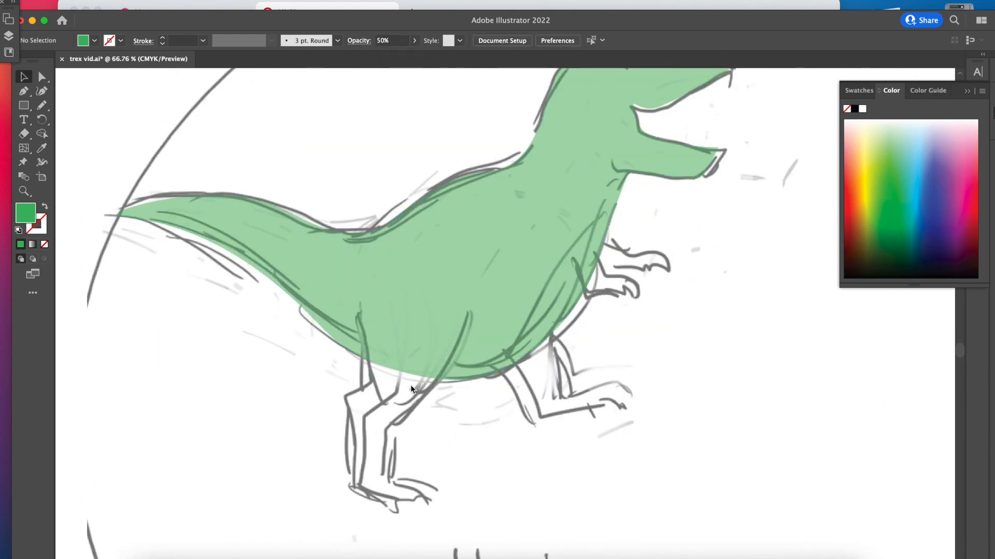
Trace the standing leg and foot with the Pencil tool, fill the shape green and set its opacity to 50%.
key("n")
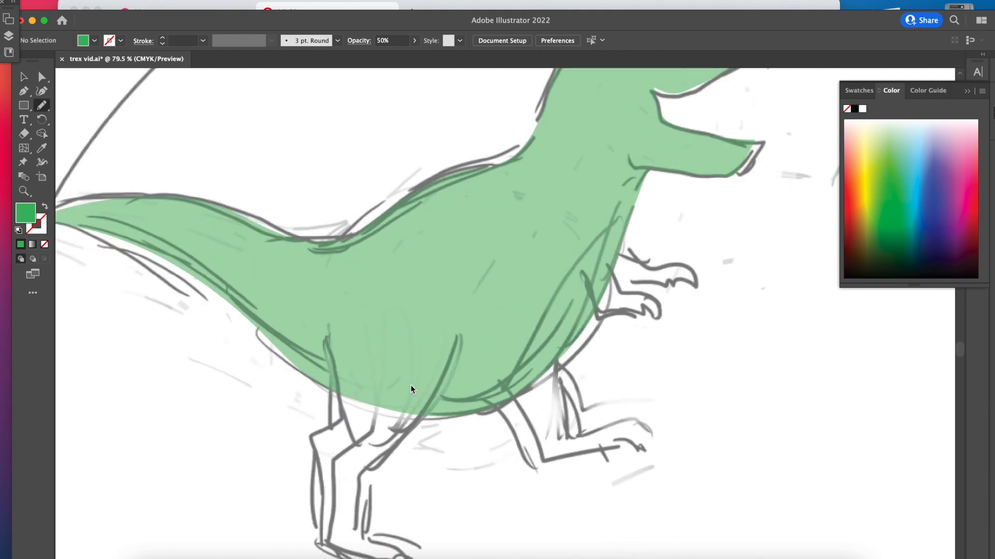
scroll(411, 384, "up", 2)
mouse_move(293, 297)
left_mouse_down()
mouse_move(293, 492)
mouse_move(343, 524)
mouse_move(376, 511)
mouse_move(344, 466)
mouse_move(409, 318)
left_mouse_up()
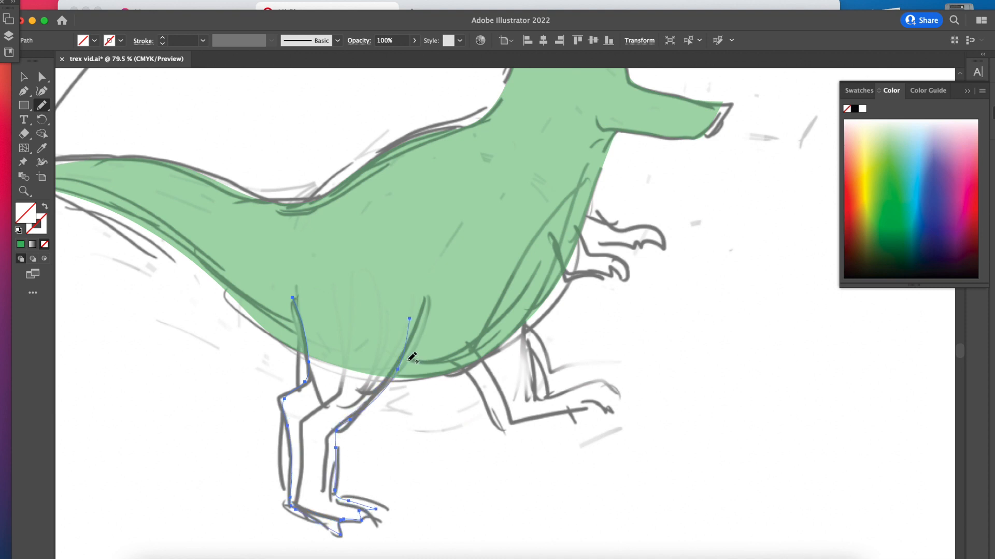
left_click(21, 245)
left_click(392, 41)
type("50")
key("Return")
key("v")
scroll(495, 393, "right", 3)
left_click(449, 435)
Trace the raised front leg and its clawed foot with the Pencil tool and fill the shape green.
scroll(449, 435, "up", 3)
key("n")
mouse_move(310, 304)
left_mouse_down()
mouse_move(368, 375)
mouse_move(436, 389)
mouse_move(498, 378)
left_mouse_up()
scroll(496, 385, "down", 5)
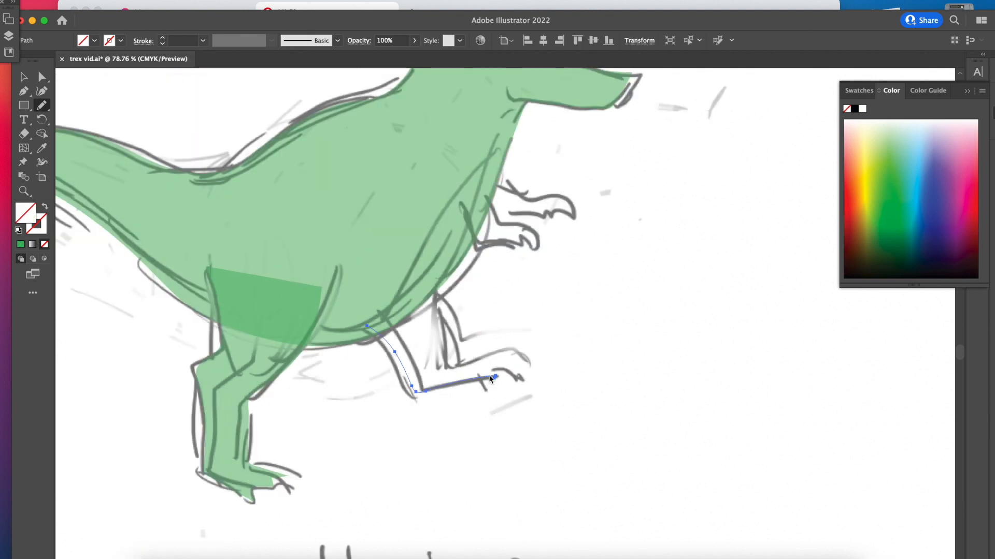
scroll(589, 395, "up", 6)
mouse_move(416, 363)
left_mouse_down()
mouse_move(440, 345)
mouse_move(308, 182)
left_mouse_up()
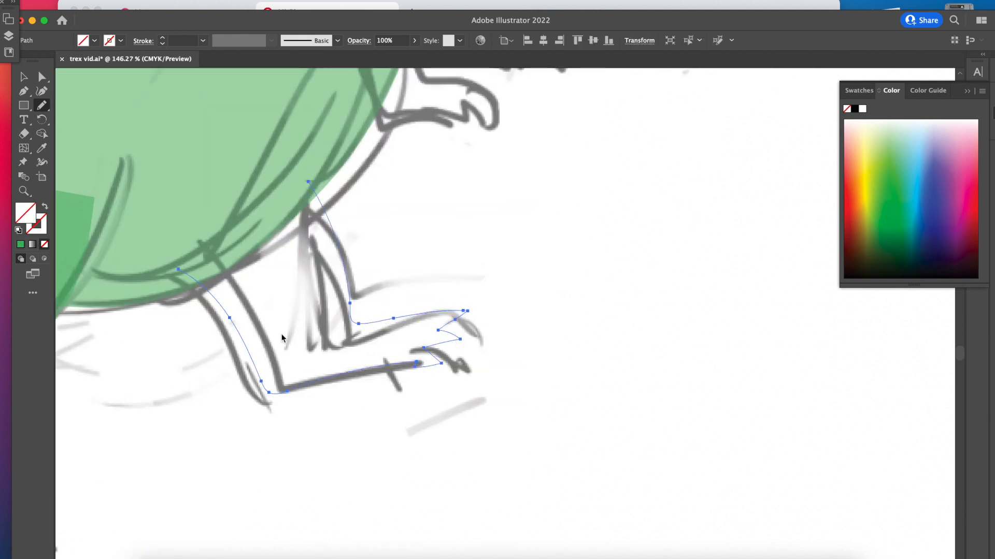
scroll(281, 335, "down", 3)
left_click(21, 244)
Set the raised leg's opacity to 63% and deselect it.
key("v")
left_click(414, 40)
left_click(395, 55)
scroll(315, 375, "down", 3)
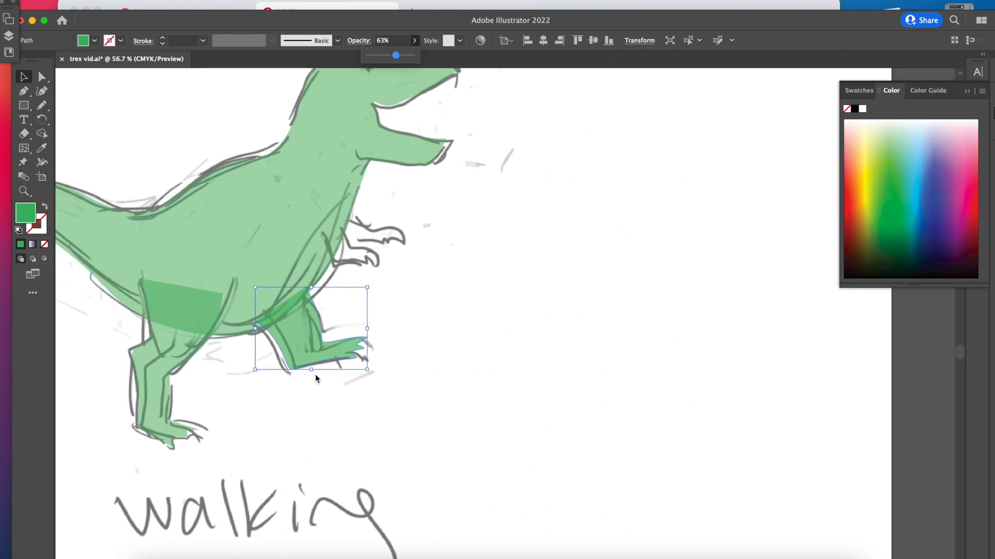
scroll(315, 375, "left", 2)
left_click(255, 417)
Select the standing leg shape and set its opacity to 100%.
scroll(255, 417, "left", 4)
scroll(426, 435, "up", 2)
scroll(426, 434, "down", 2)
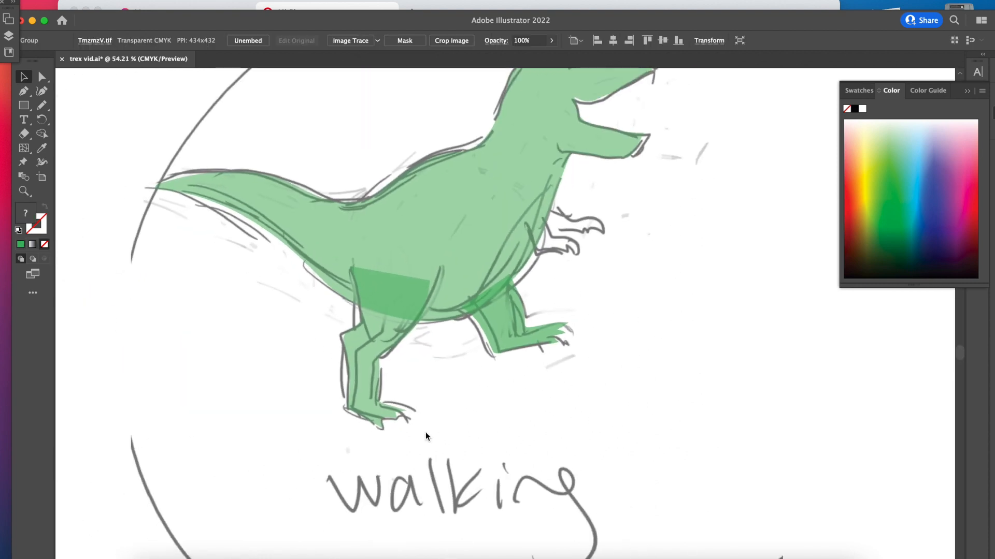
scroll(409, 434, "up", 5)
left_click(328, 378)
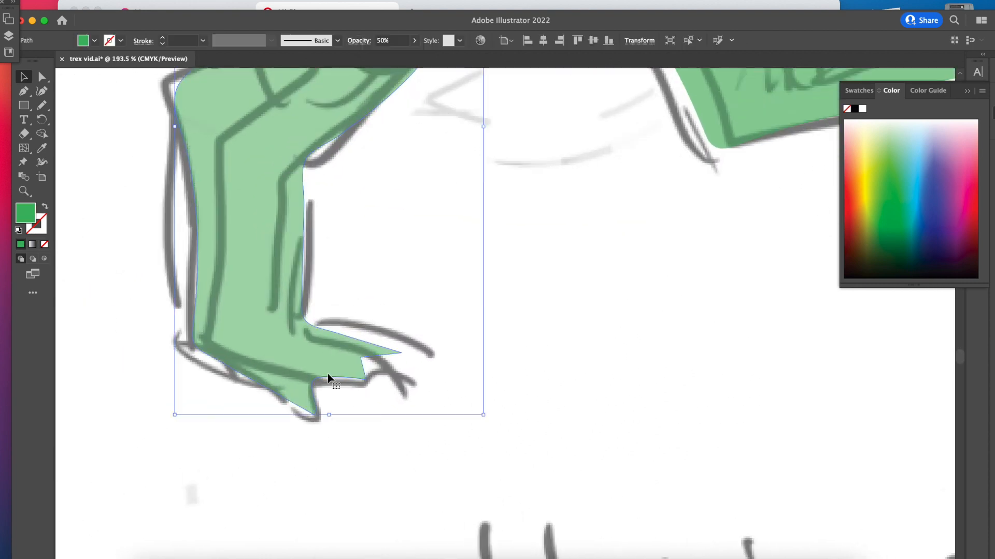
left_click(413, 40)
left_click_drag(390, 55, 499, 63)
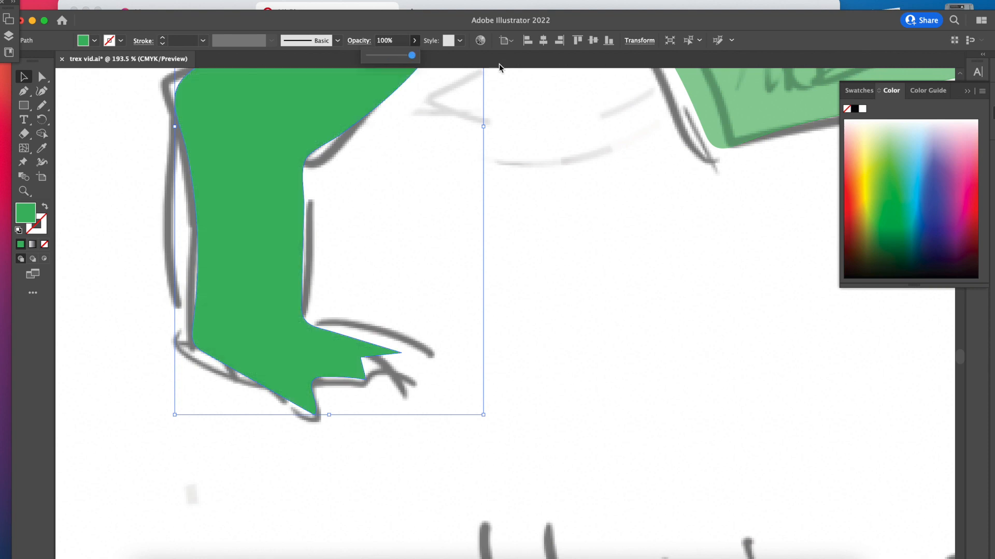
scroll(420, 209, "down", 5)
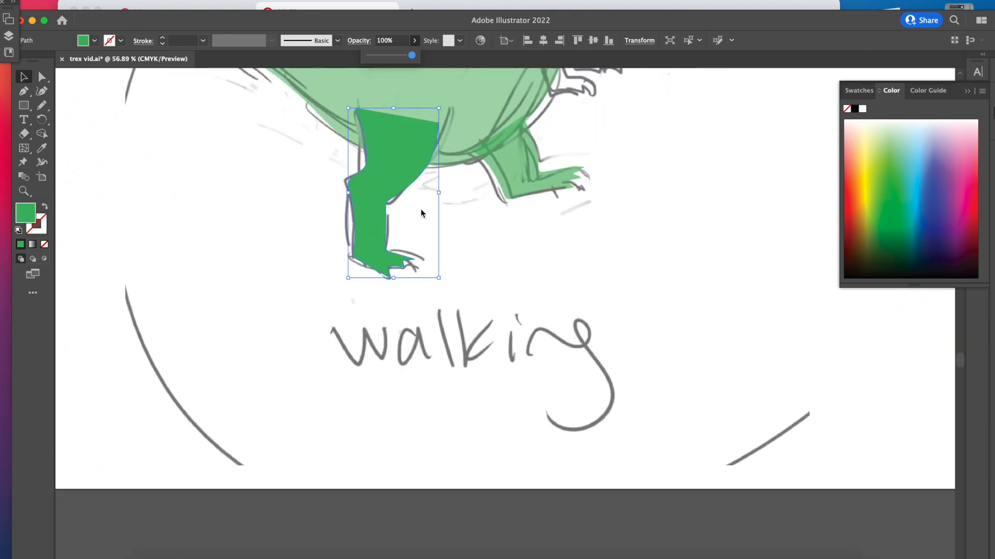
Bring the surfing-dinosaur shirt and shorts reference image onto the sketch artboard, enlarge it and position it beside the T-rex.
scroll(421, 210, "up", 6)
scroll(421, 210, "down", 3)
scroll(420, 209, "up", 2)
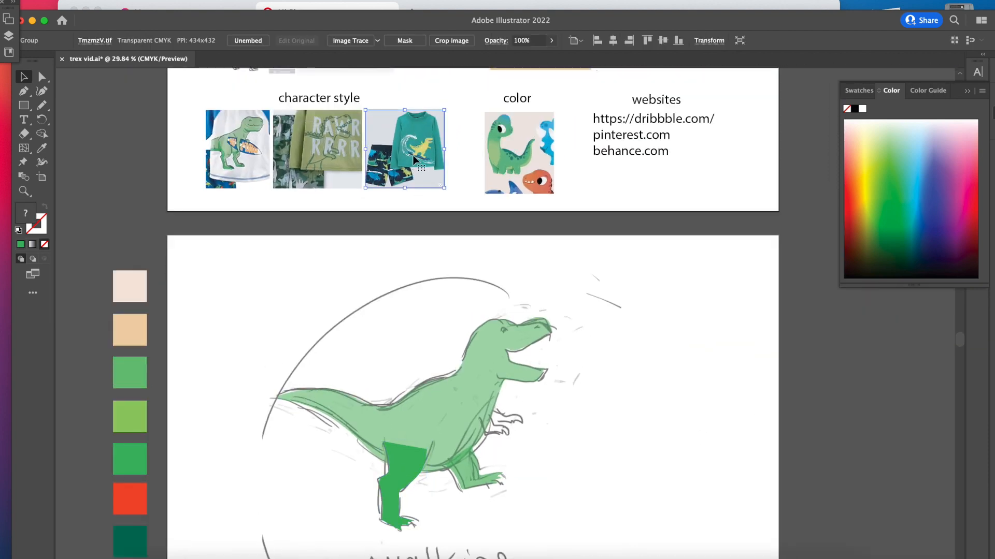
left_click_drag(418, 155, 673, 426)
scroll(673, 426, "down", 5)
scroll(672, 426, "right", 2)
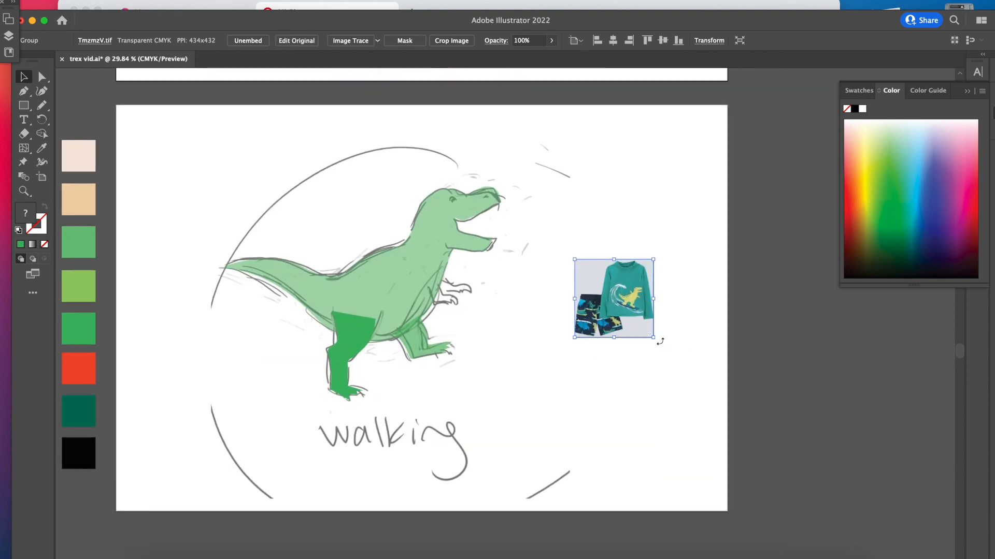
left_click_drag(654, 339, 850, 533)
left_click_drag(765, 393, 726, 337)
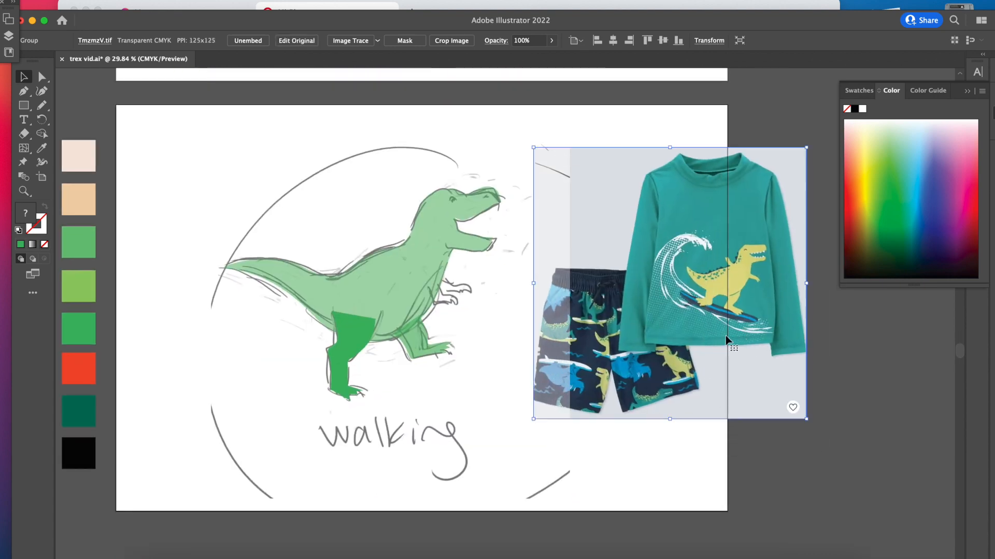
Examine the surfing dinosaur on the shirt up close and nudge the reference image slightly downward beside the T-rex.
scroll(725, 339, "up", 5)
scroll(726, 341, "up", 1)
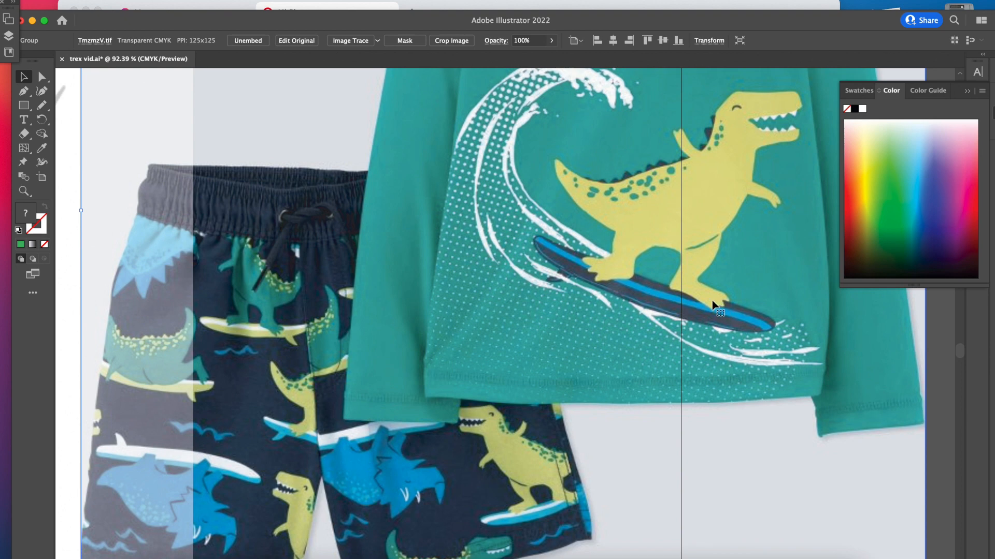
scroll(713, 302, "down", 6)
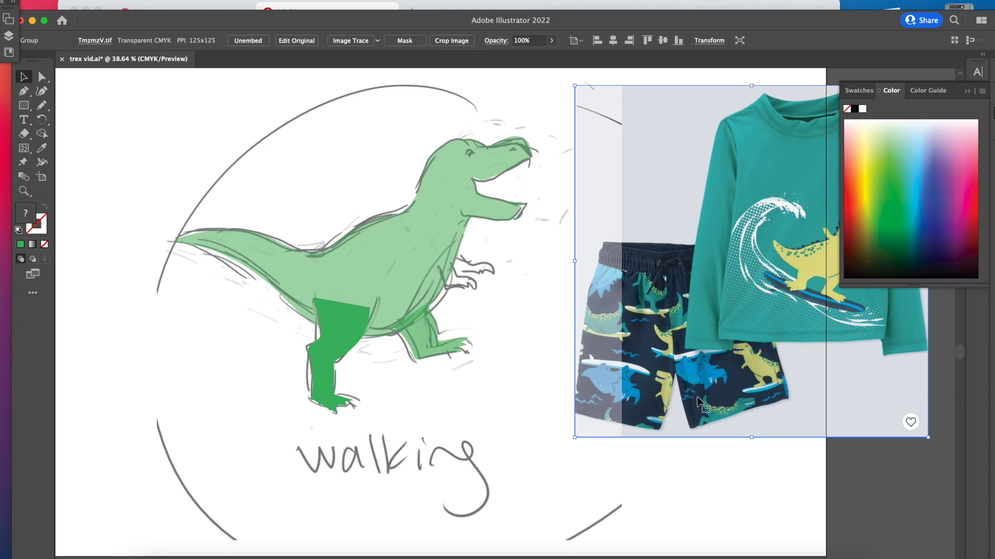
left_click_drag(697, 397, 692, 408)
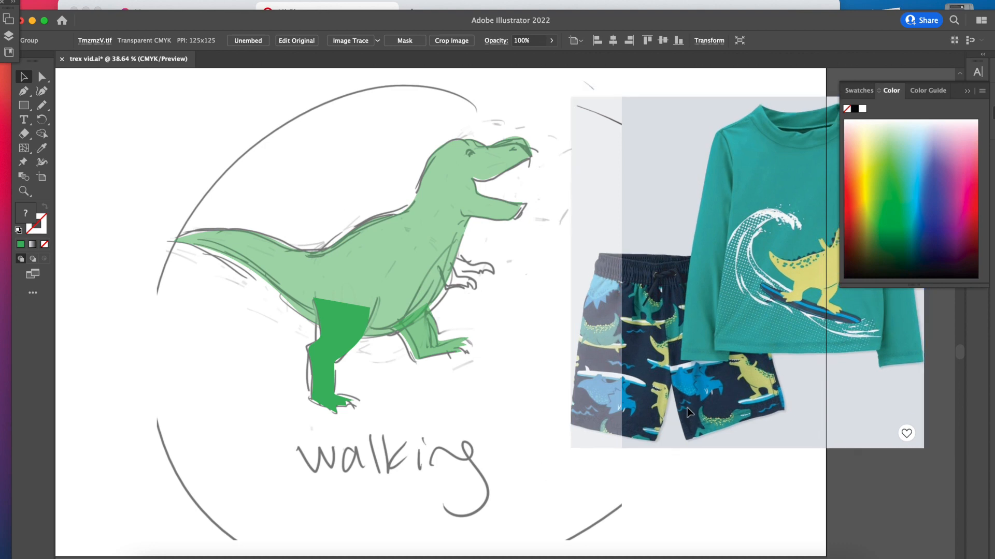
scroll(689, 409, "right", 3)
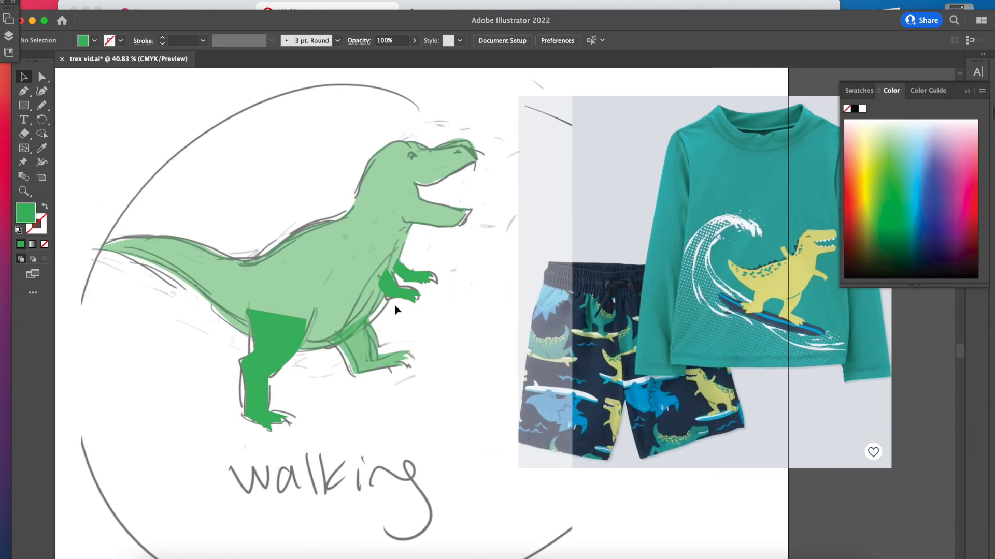
scroll(380, 270, "up", 3)
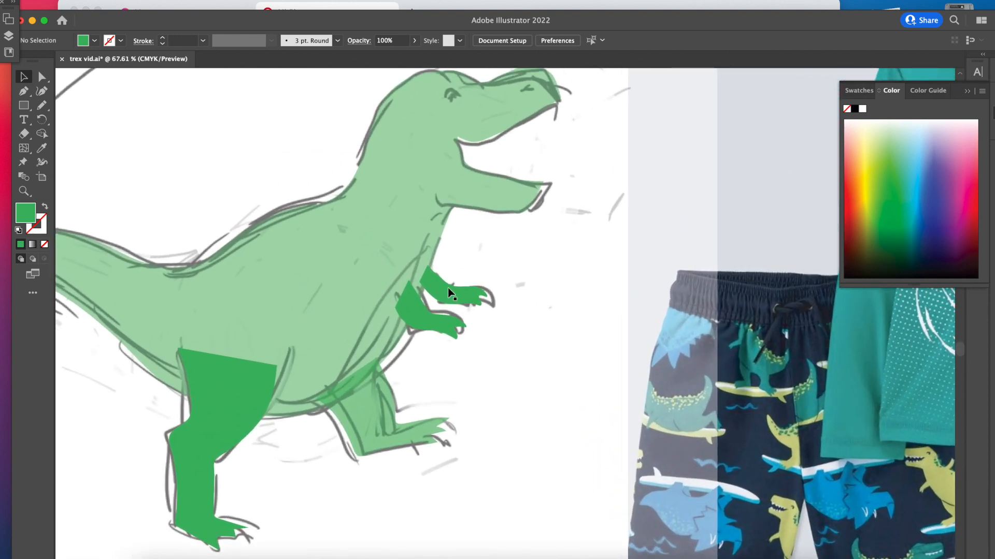
left_click(448, 292)
left_click(435, 318)
scroll(400, 288, "down", 3)
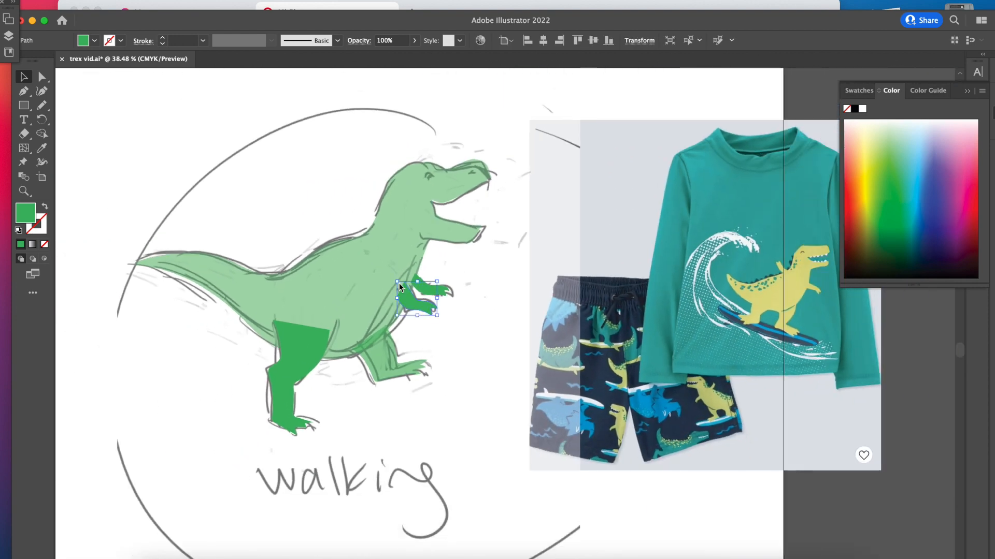
left_click(352, 275)
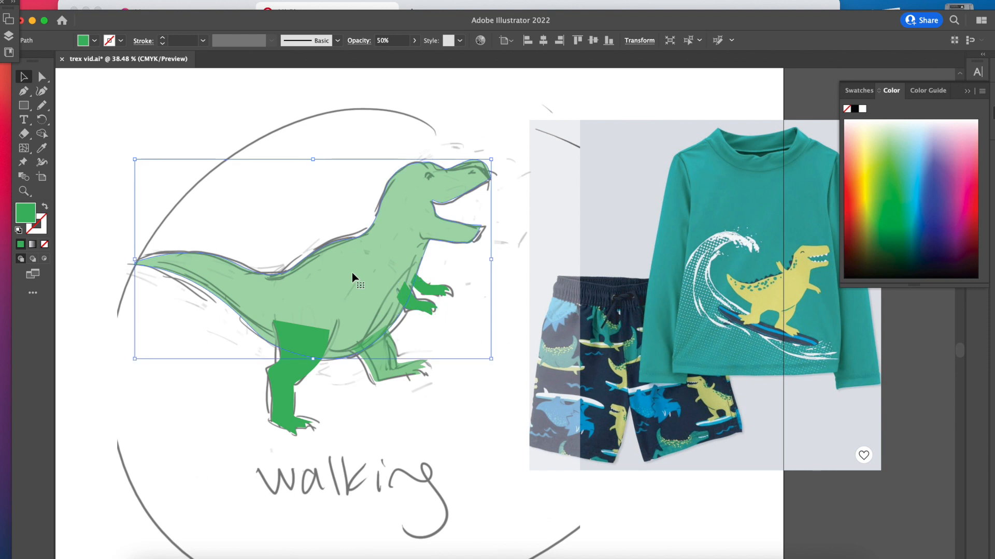
left_click(384, 352, "shift")
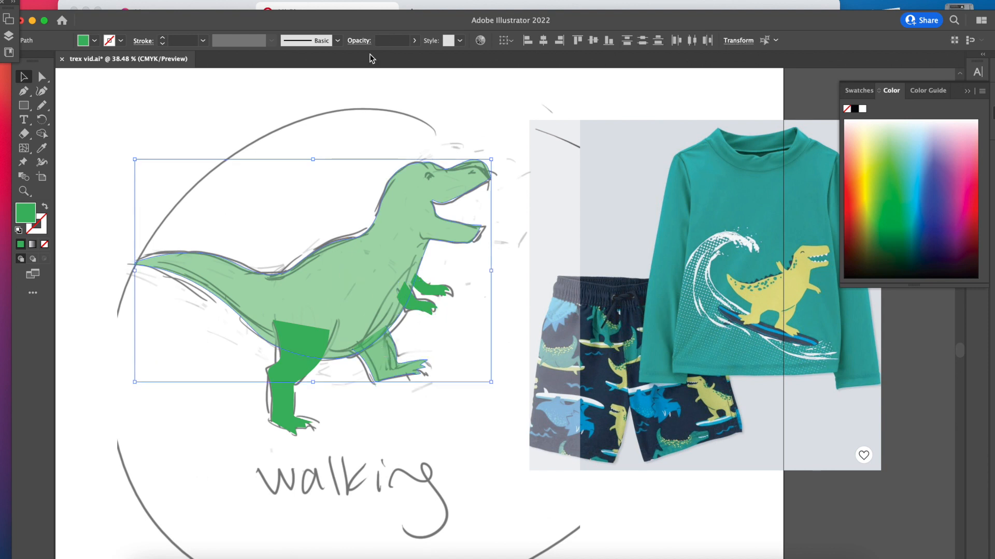
left_click(404, 41)
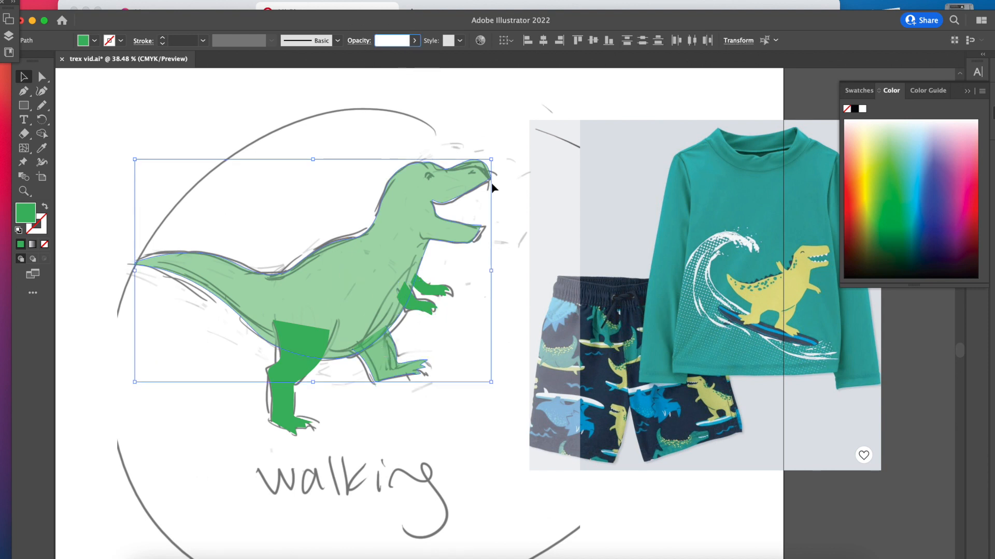
left_click(508, 234)
Select the T-rex's body, legs and arms together, set their opacity to 100% and deselect them.
left_click(366, 285)
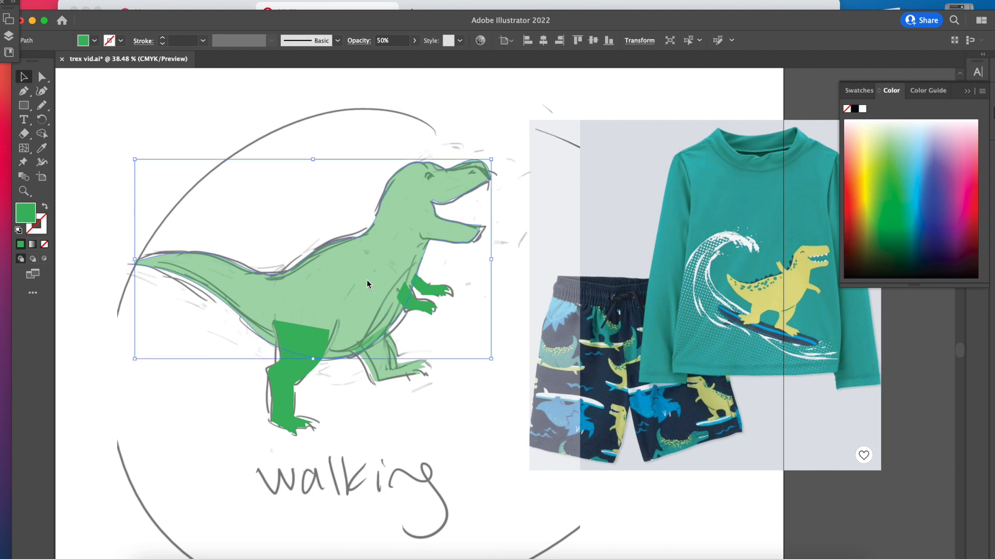
left_click(285, 388, "shift")
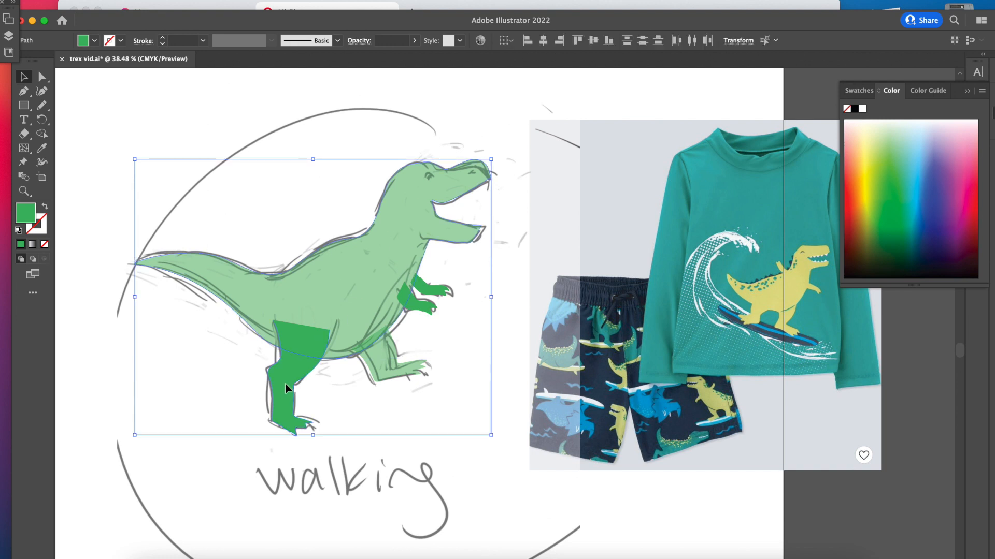
left_click(408, 301, "shift")
left_click(435, 287, "shift")
left_click(395, 197, "shift")
left_click(397, 42)
type("100")
key("Return")
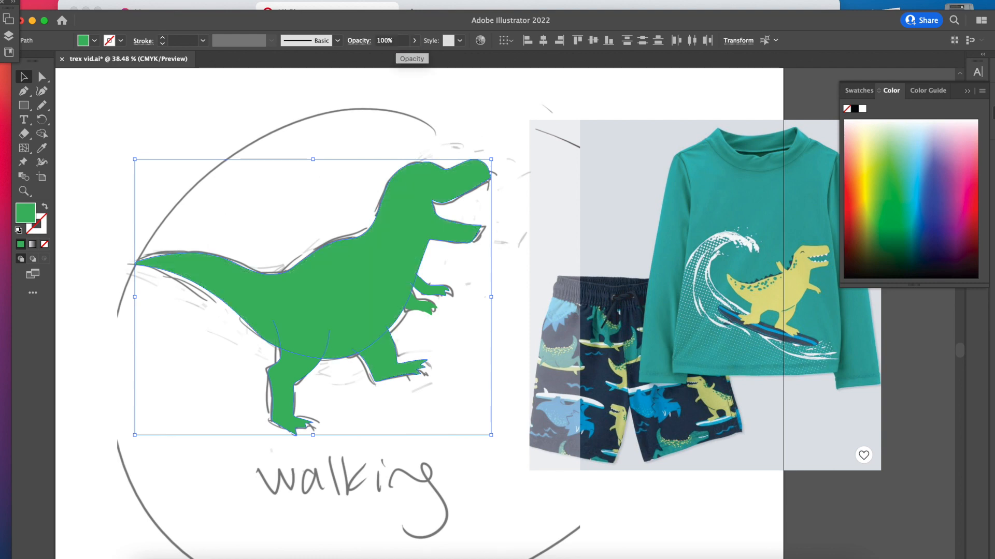
left_click(500, 277)
scroll(500, 277, "down", 3)
scroll(498, 276, "up", 3)
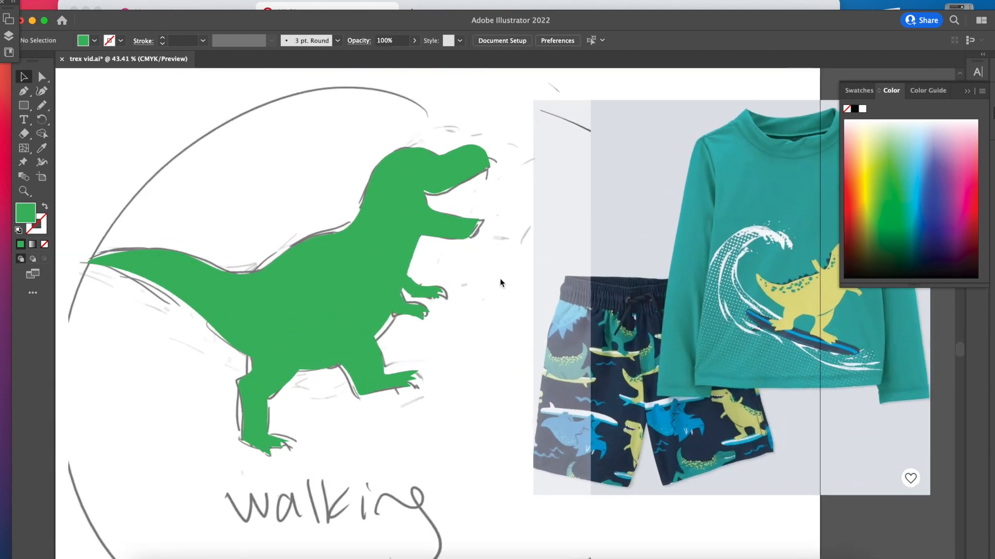
Show the document's layer list and shrink it to a compact size clear of the T-rex.
left_click(306, 3)
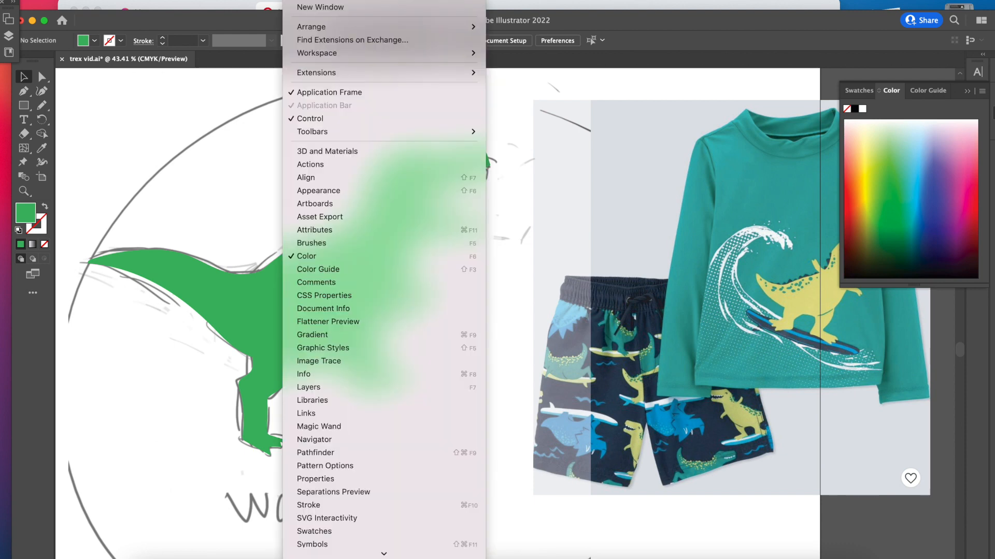
left_click(309, 388)
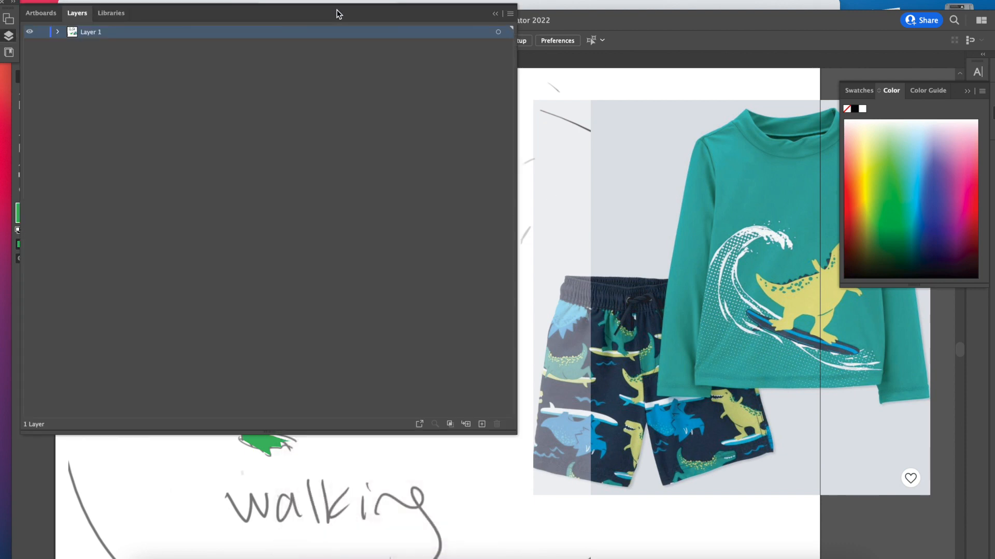
left_click_drag(332, 12, 881, 141)
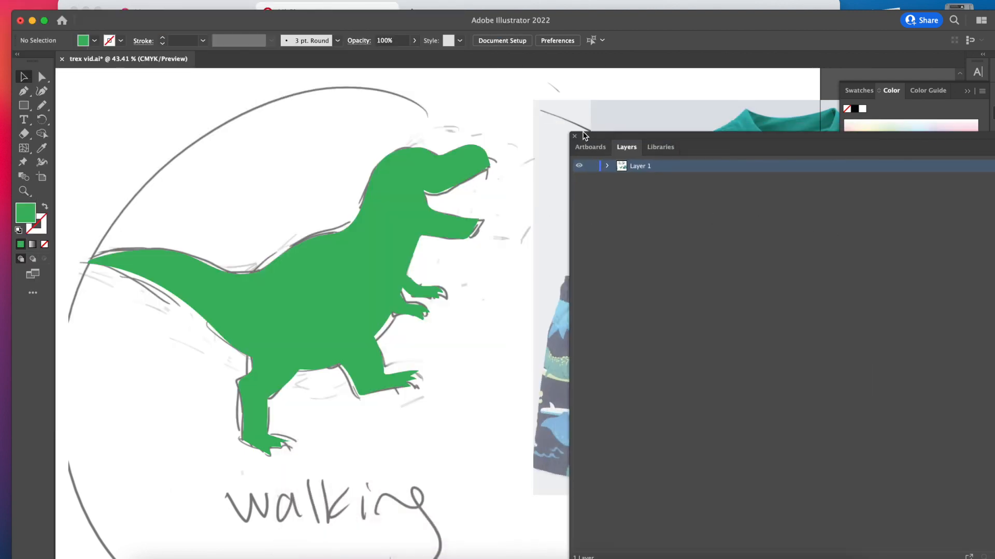
left_click_drag(830, 136, 722, 122)
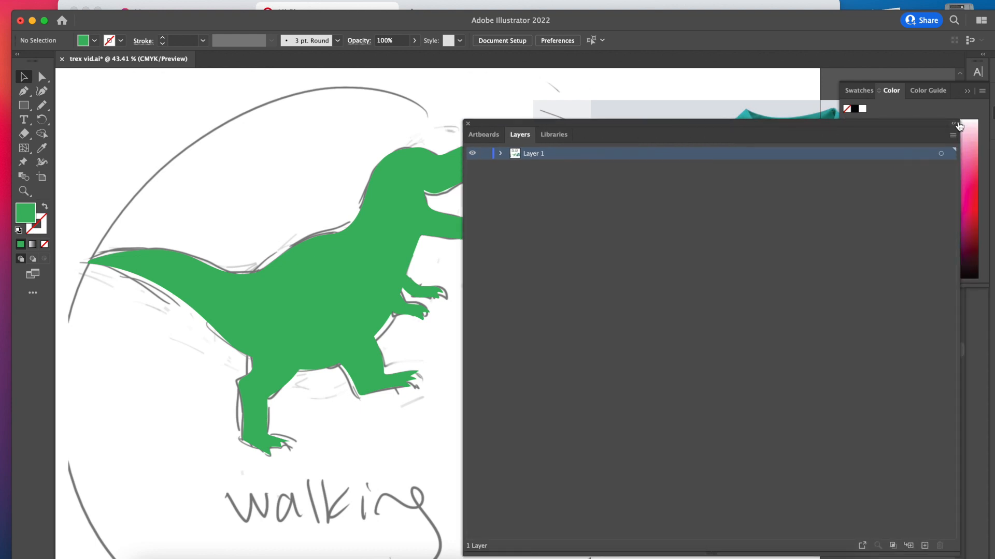
left_click(953, 123)
left_click(303, 0)
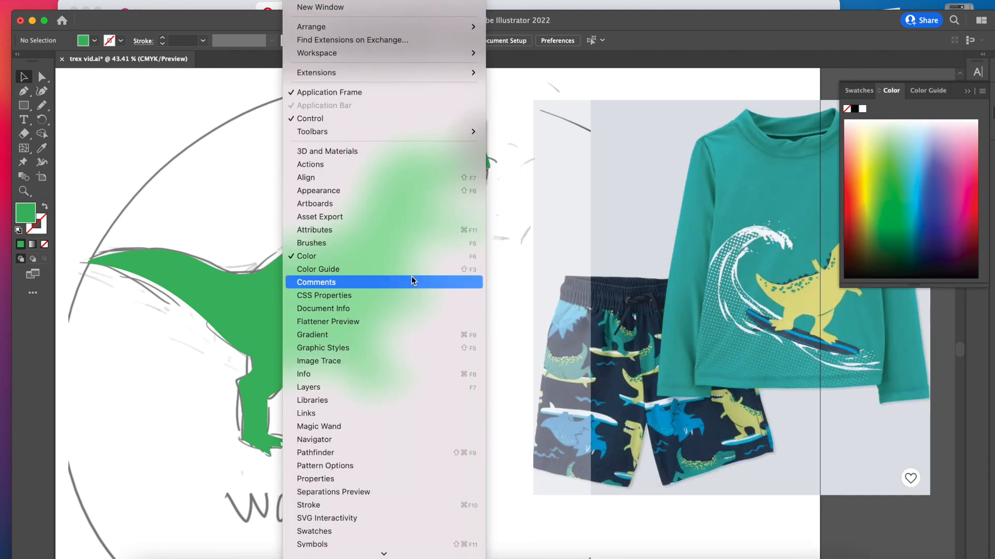
left_click(396, 390)
left_click_drag(459, 555, 335, 231)
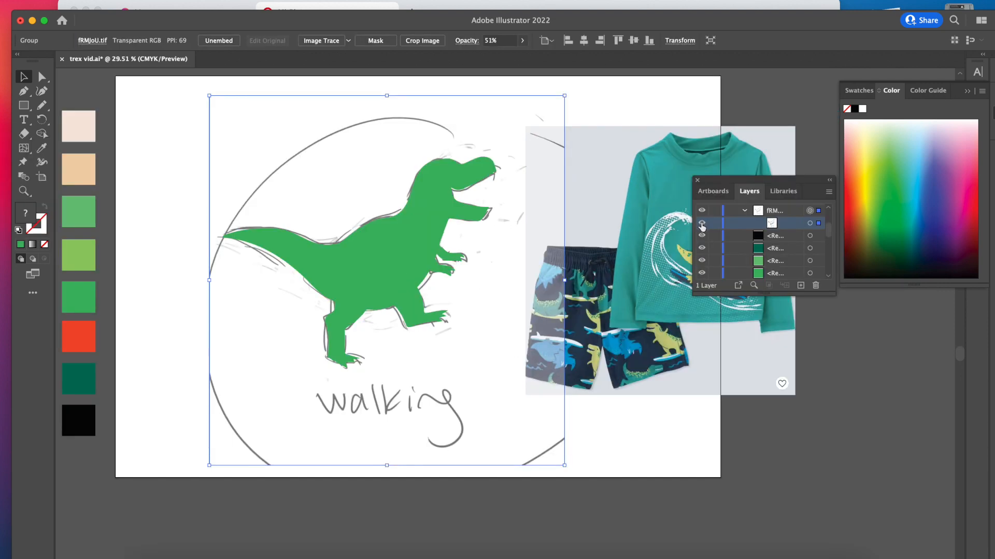
Hide the walking sketch image to check the clean green silhouette, and make the sketch visible again.
left_click(701, 223)
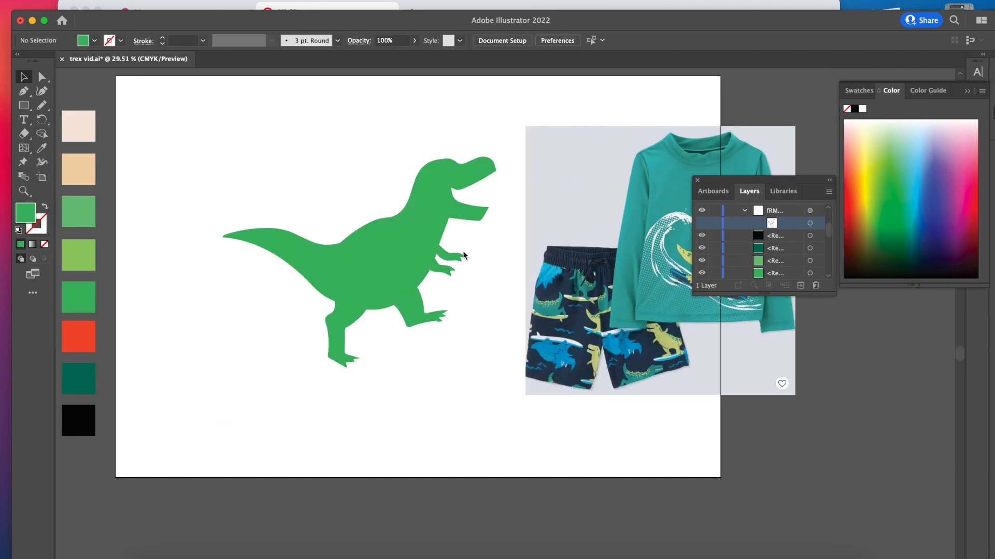
scroll(436, 291, "up", 3)
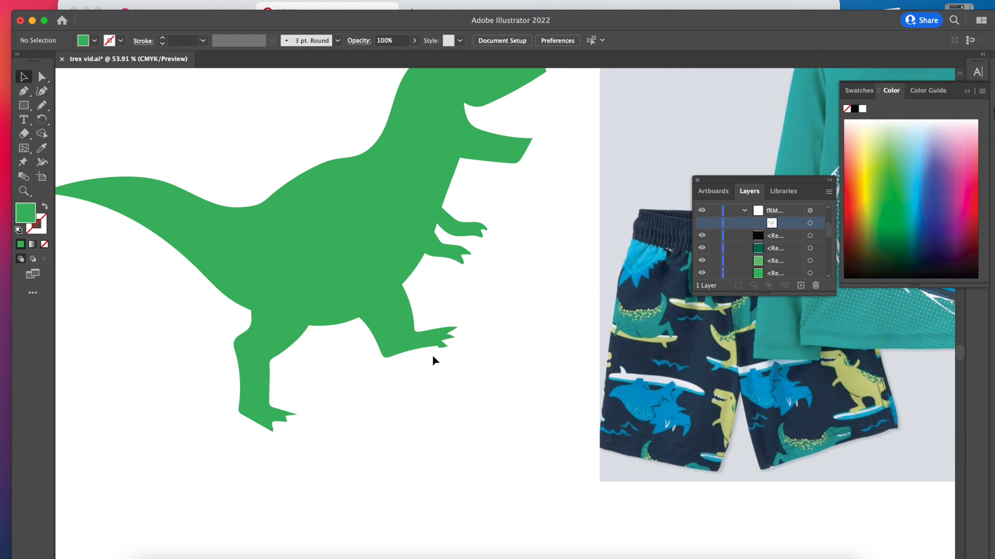
left_click(702, 222)
Select the raised leg shape and redraw the underside of its clawed foot with the Pencil tool, undoing unsatisfactory strokes.
key("a")
scroll(461, 355, "up", 4)
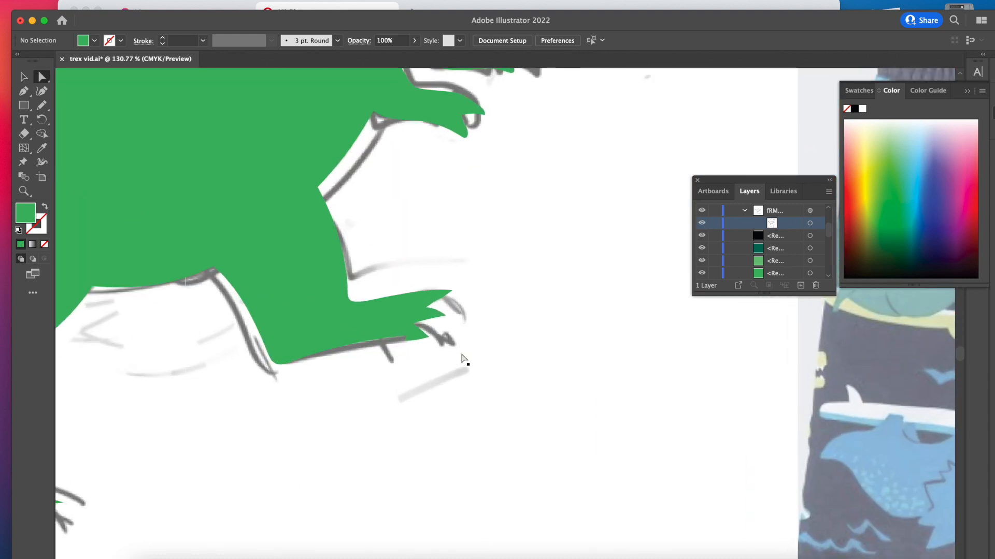
left_click(386, 345)
key("n")
scroll(395, 387, "right", 6)
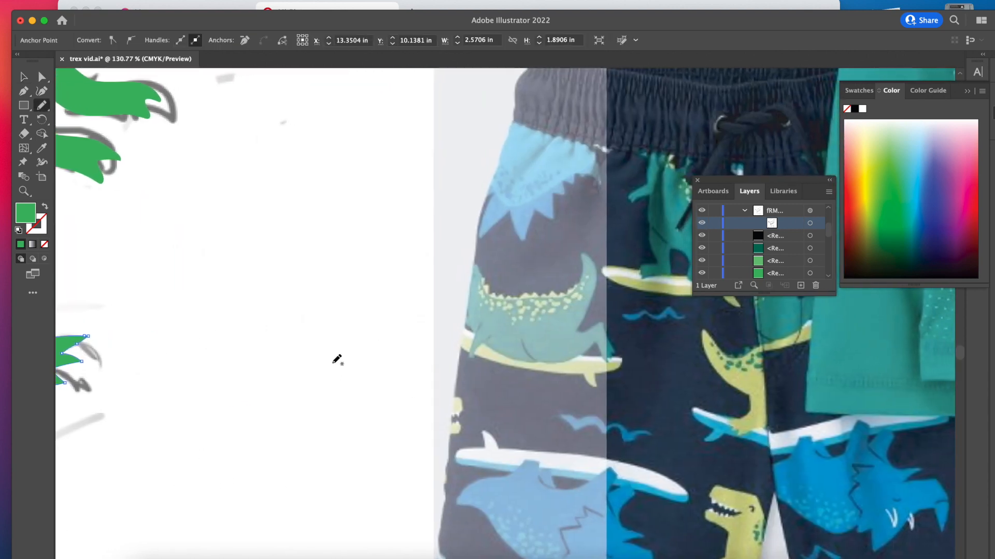
key("v")
scroll(338, 360, "left", 5)
left_click(377, 344)
scroll(377, 344, "left", 2)
left_click(311, 335)
key("n")
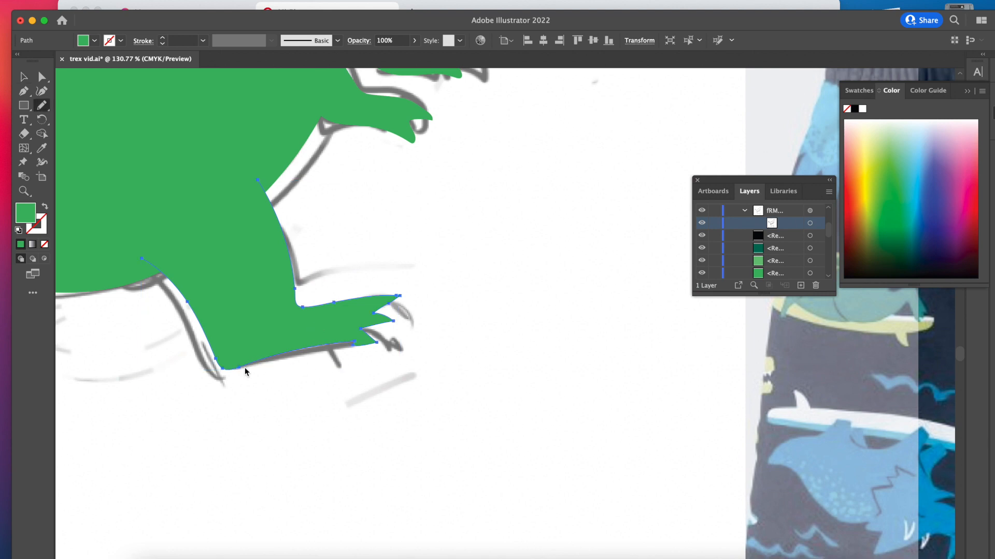
mouse_move(365, 328)
left_mouse_down()
mouse_move(388, 321)
mouse_move(272, 365)
left_mouse_up()
key("super+z")
key("super+z")
left_click_drag(375, 339, 252, 364)
key("super+z")
left_click_drag(365, 326, 375, 368)
key("super+z")
mouse_move(369, 330)
left_mouse_down()
mouse_move(333, 349)
mouse_move(248, 362)
left_mouse_up()
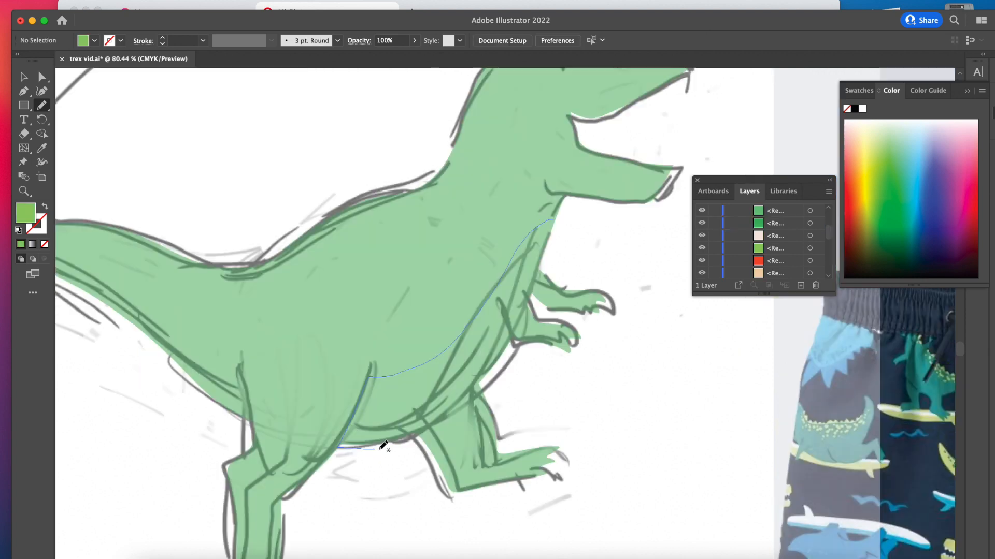
Trace a light green belly shape from chest to thigh with the Pencil tool and lock the walking sketch image.
mouse_move(382, 444)
left_mouse_down()
mouse_move(467, 414)
mouse_move(517, 363)
mouse_move(554, 252)
mouse_move(556, 231)
mouse_move(536, 221)
left_mouse_up()
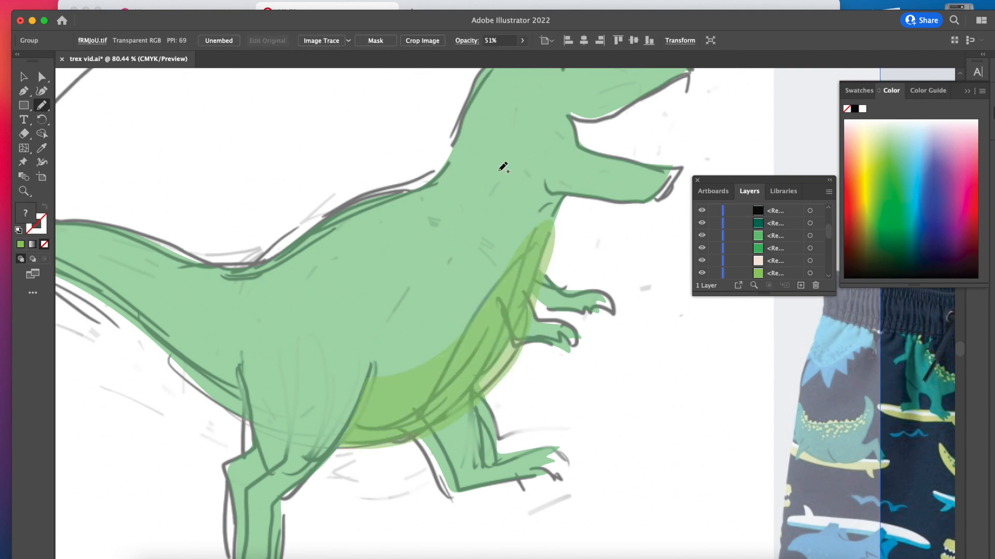
scroll(500, 168, "down", 5)
key("v")
left_click(579, 510)
left_click(564, 285)
key("super+2")
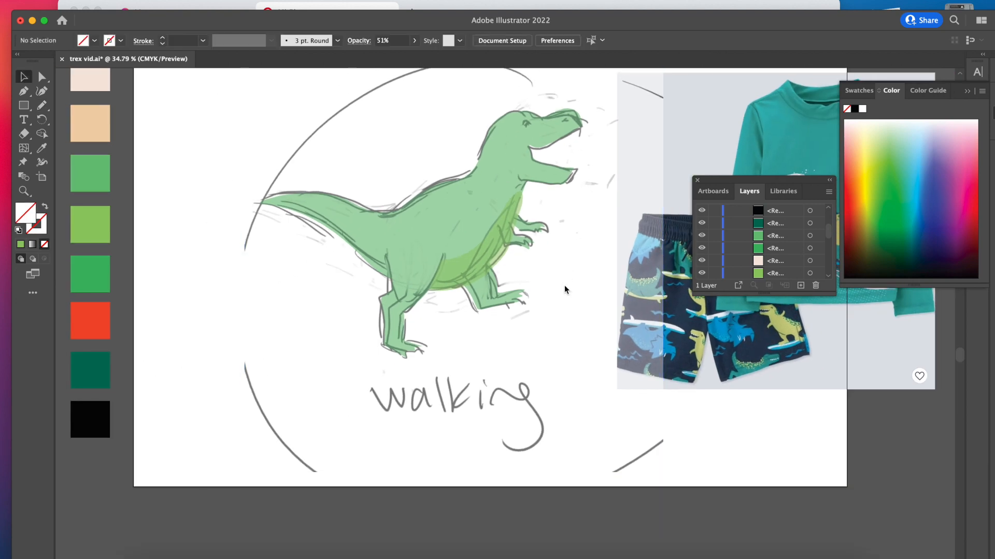
scroll(479, 227, "up", 5)
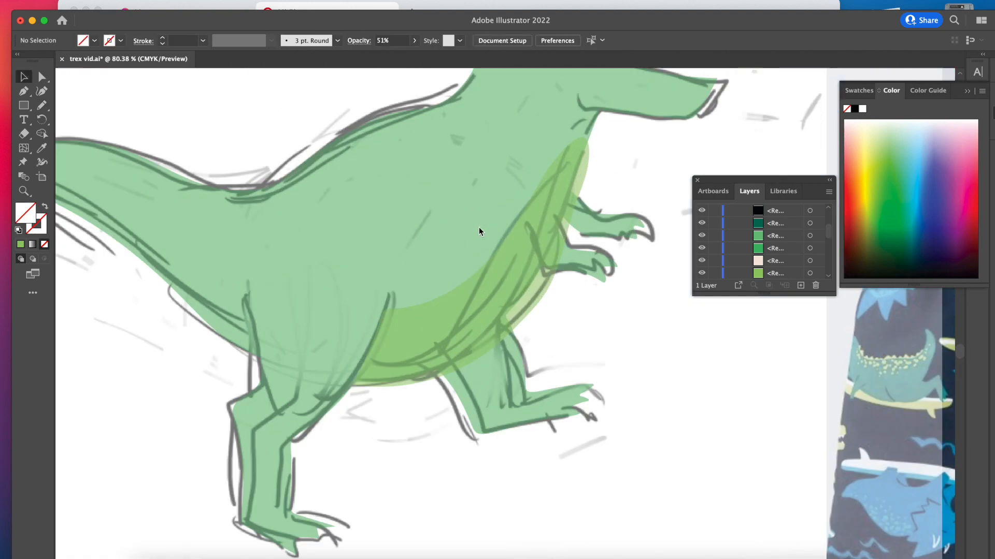
left_click(529, 286)
left_click(418, 158, "shift")
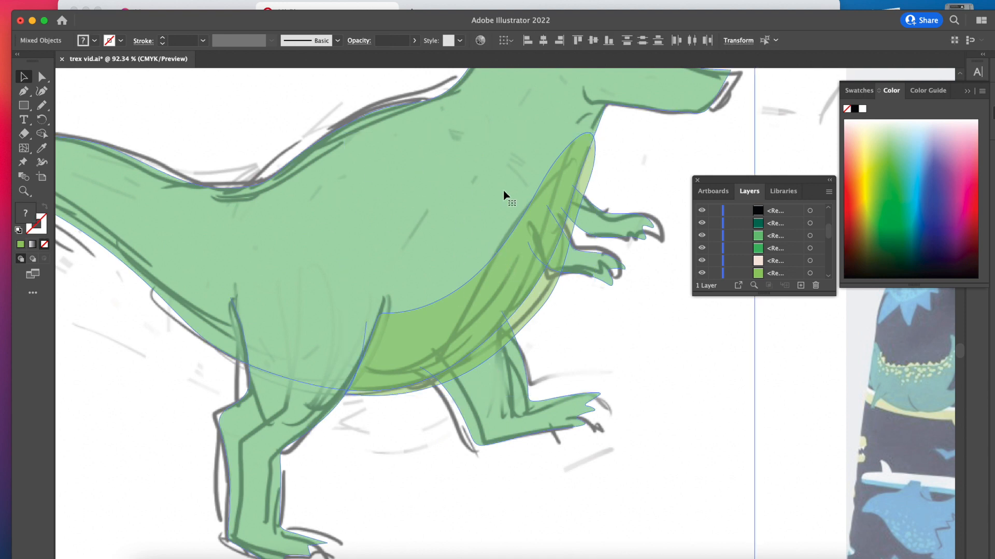
key("super+0")
left_click(481, 343)
key("a")
left_click(416, 214)
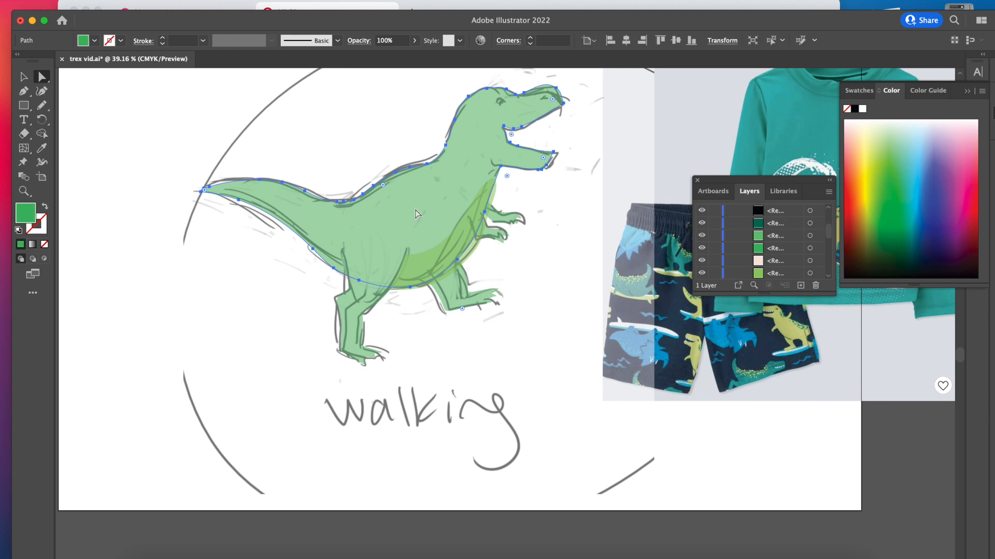
left_click(415, 40)
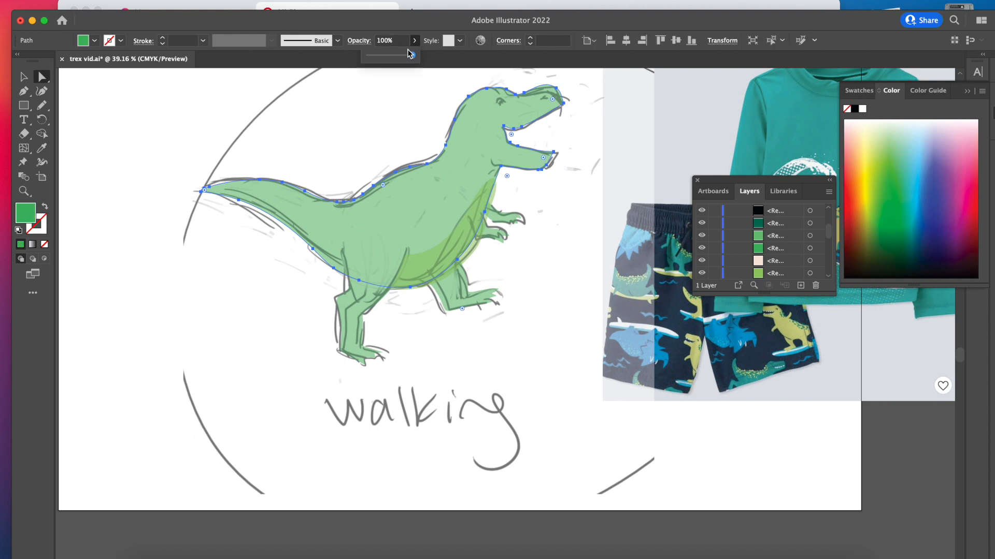
left_click(580, 260)
key("v")
left_click(533, 259)
Ungroup the T-rex's body, leg and arm shapes and deselect them.
left_click(444, 212)
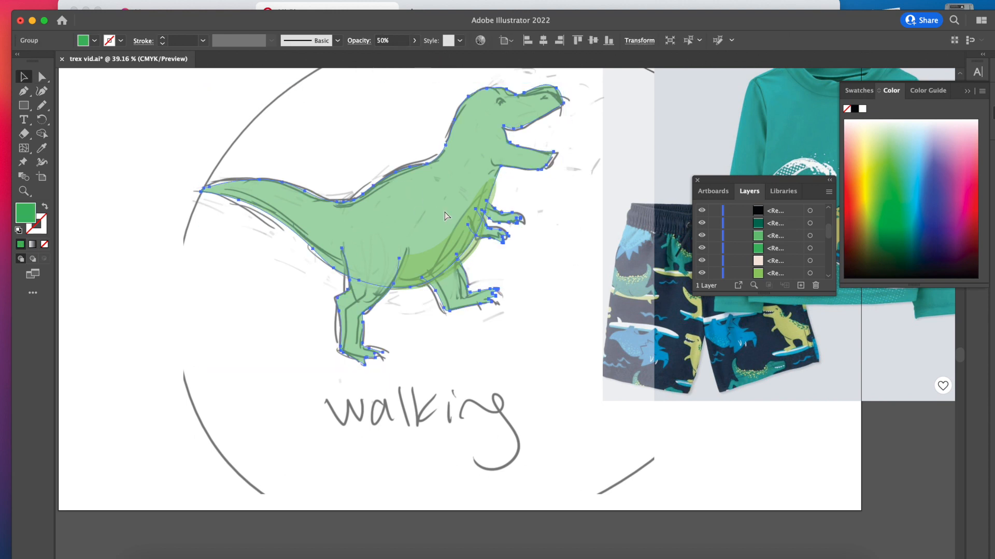
key("super+shift+g")
left_click(583, 278)
Set the T-rex body shape's opacity to 39% and deselect it.
left_click(397, 188)
left_click(413, 43)
left_click_drag(414, 44, 387, 58)
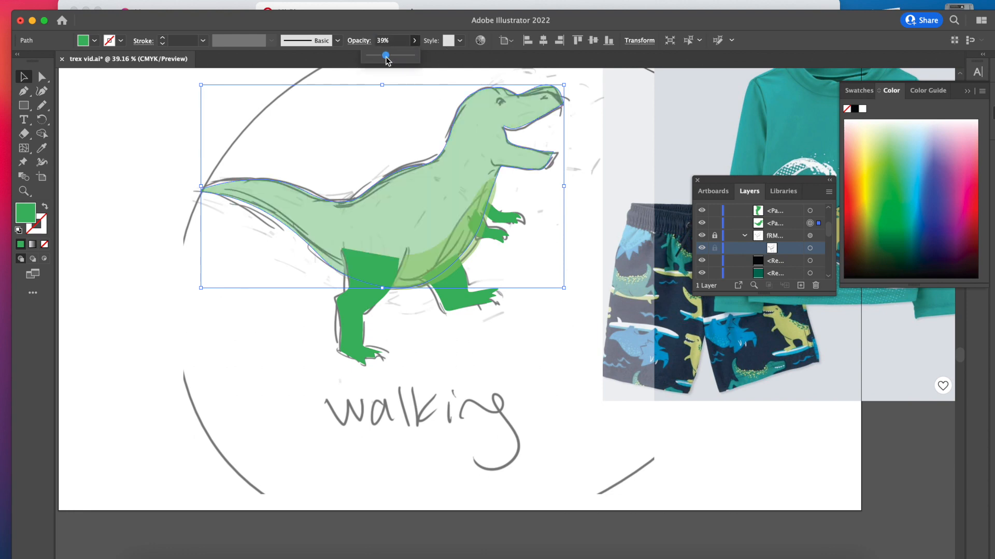
left_click(542, 240)
Select the belly and body shapes and remove the part of the belly overhanging the body's outline with the Shape Builder tool.
scroll(475, 245, "up", 5)
left_click(438, 223)
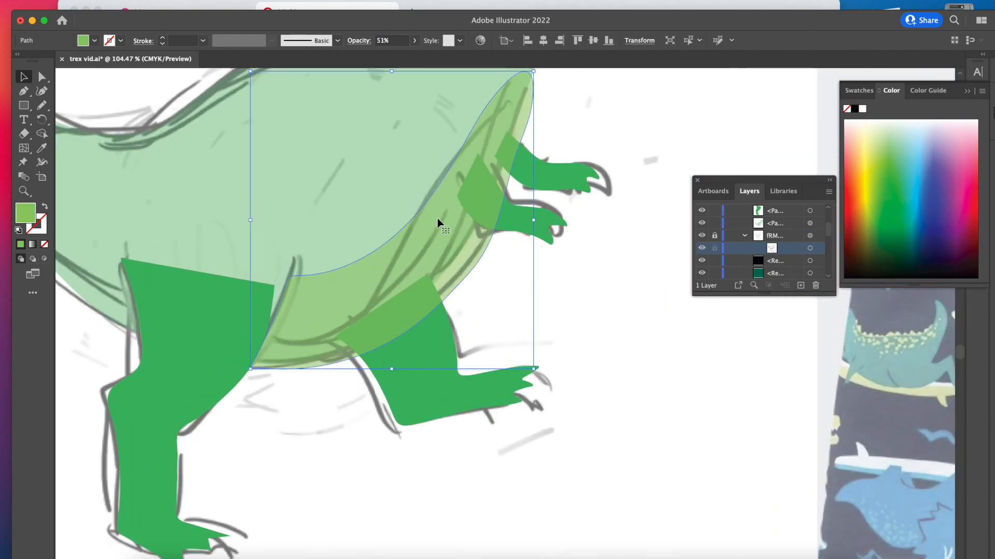
scroll(520, 142, "up", 2)
scroll(518, 140, "down", 3)
scroll(540, 157, "up", 2)
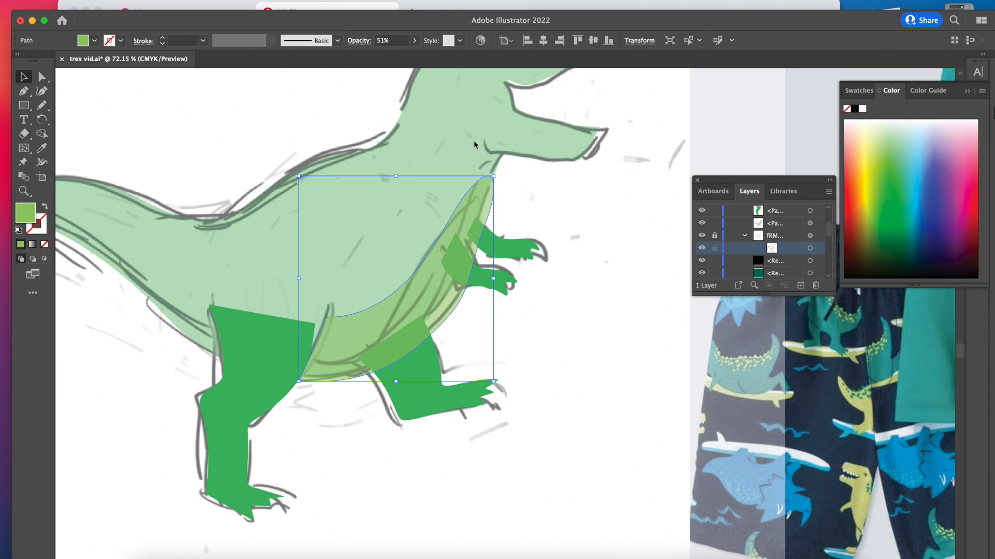
left_click(458, 145, "shift")
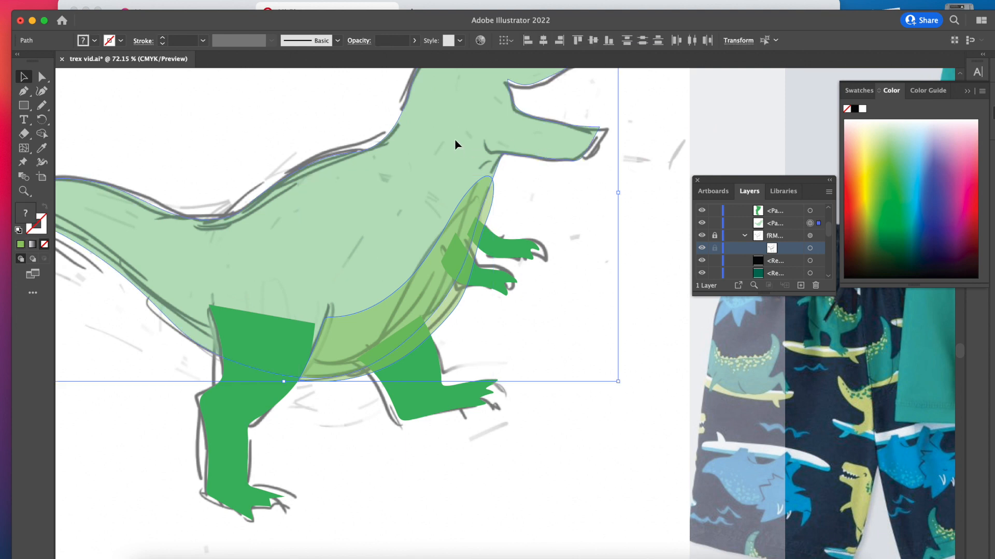
scroll(409, 408, "up", 5)
scroll(552, 185, "down", 3)
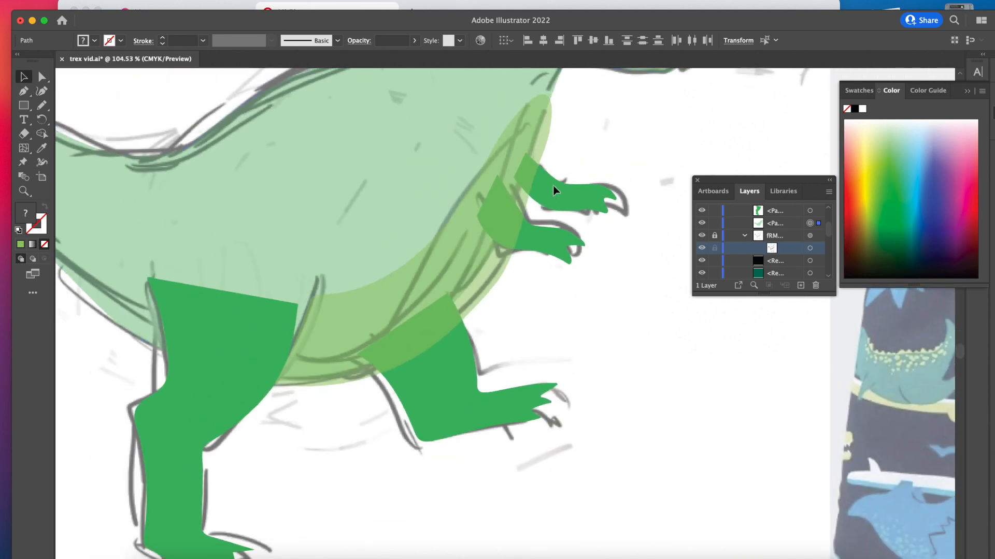
left_click(43, 135)
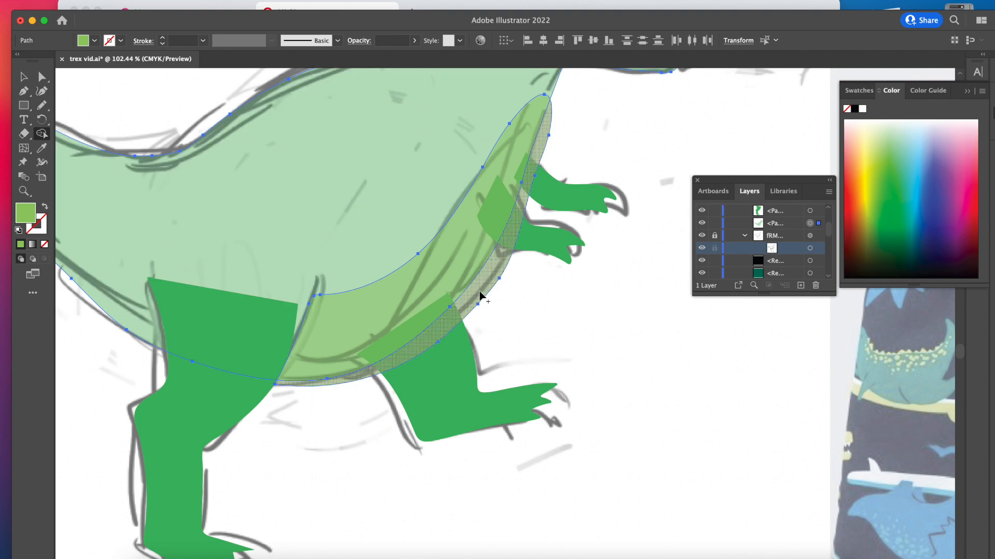
left_click(486, 292, "alt")
key("v")
Bring the T-rex's near arm shape to the front, above the belly and body, and deselect it.
scroll(570, 236, "down", 4)
left_click(552, 244)
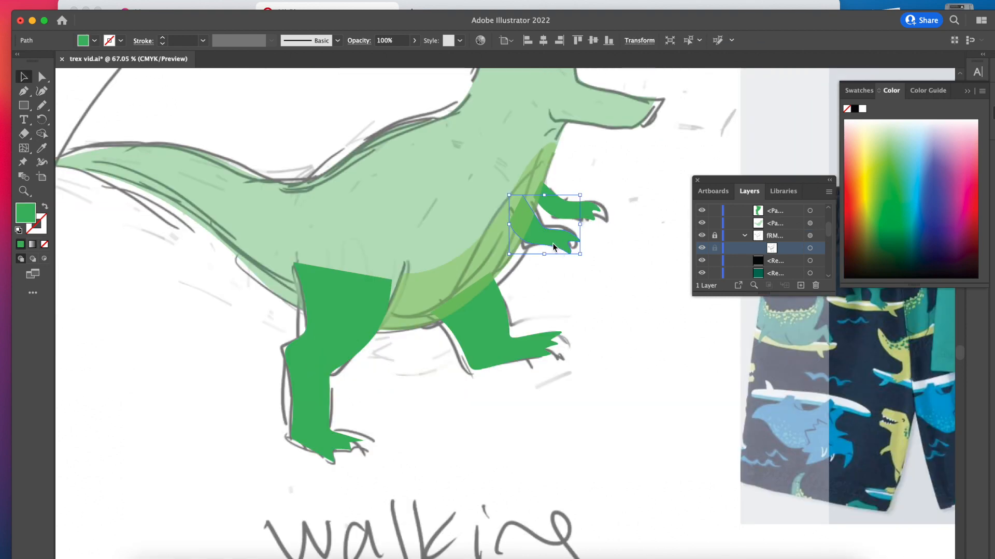
scroll(539, 235, "up", 4)
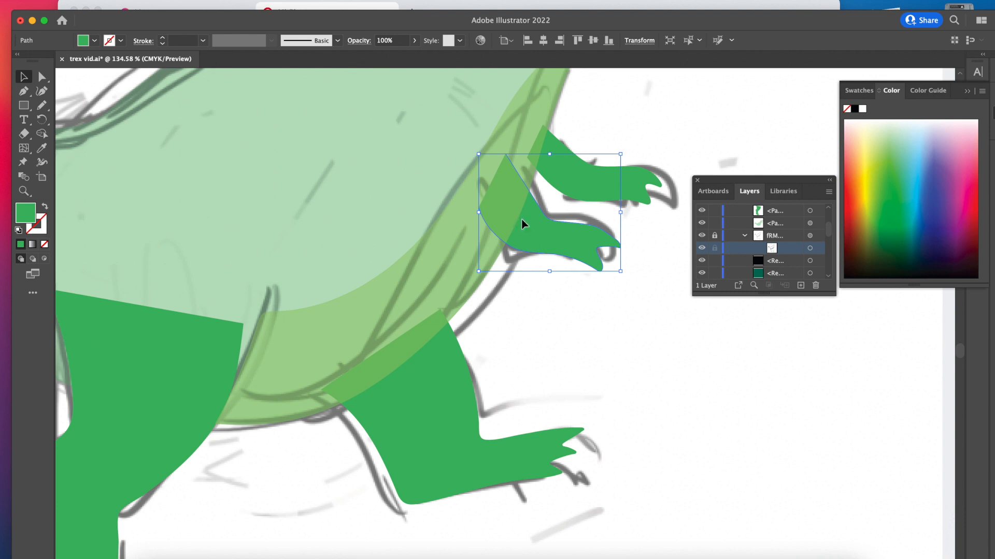
key("super+shift+]")
left_click(139, 0)
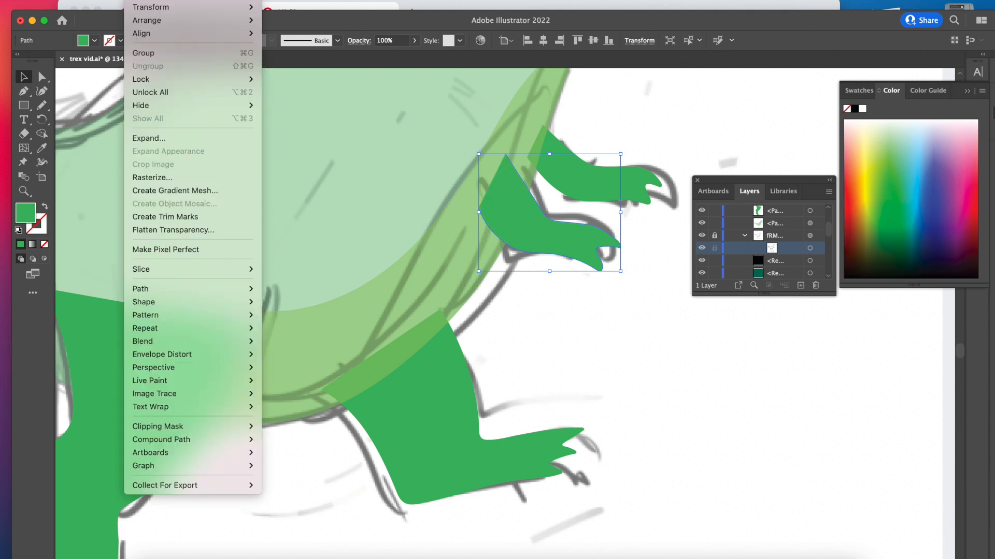
mouse_move(158, 26)
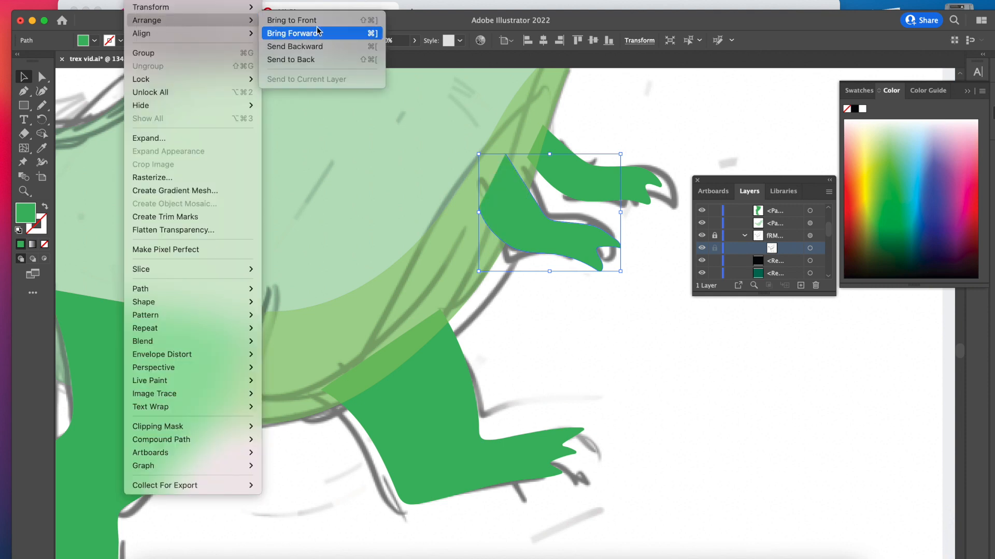
left_click(301, 19)
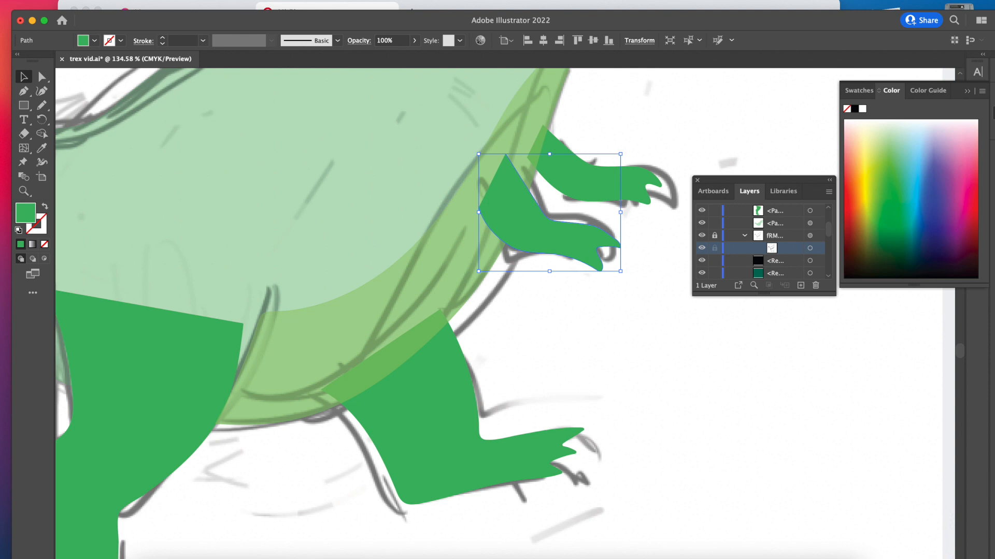
left_click(139, 1)
left_click(648, 329)
scroll(556, 320, "down", 5)
left_click(613, 331)
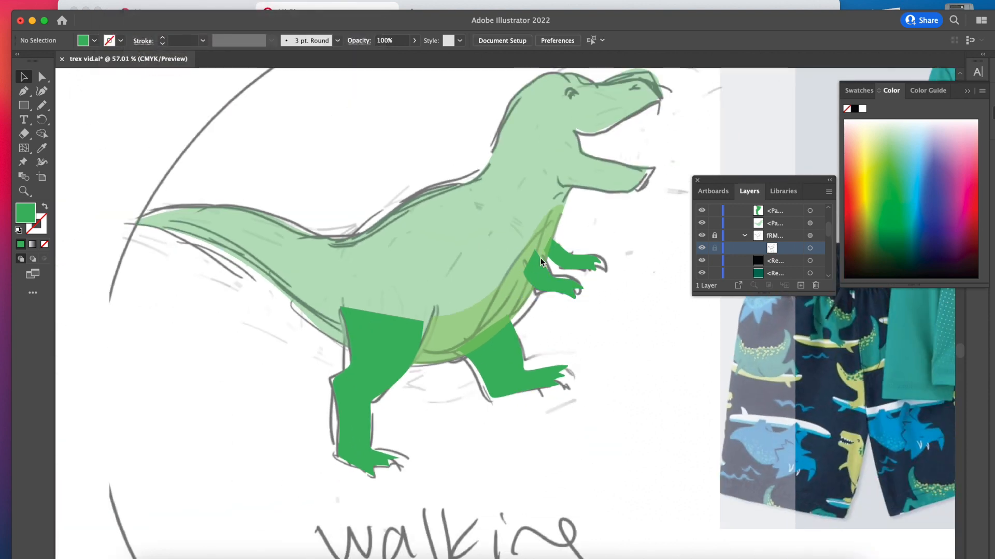
Widen the upper end of the near arm by redrawing its edge with the Pencil tool, undoing the first stroke.
scroll(540, 258, "up", 4)
key("a")
left_click(517, 284)
key("n")
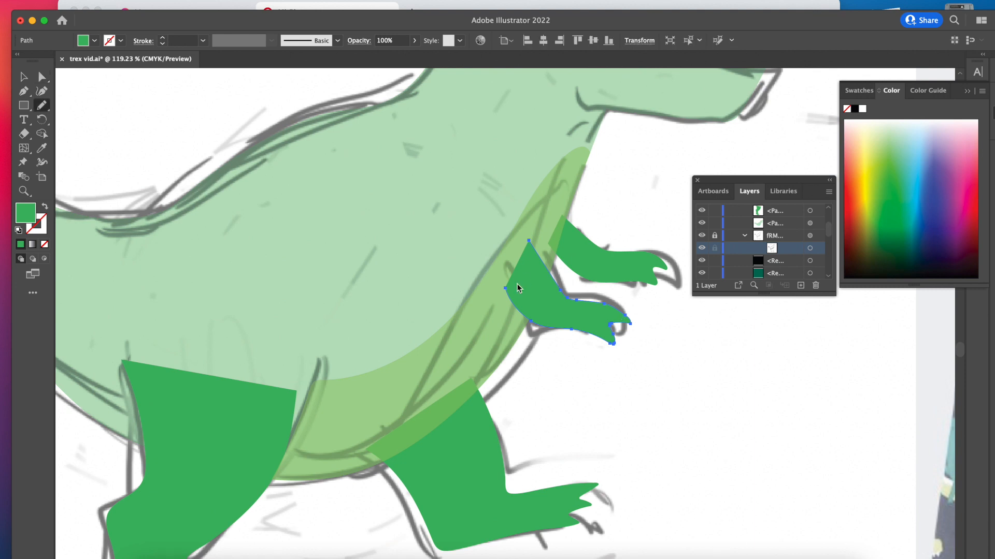
mouse_move(522, 308)
left_mouse_down()
mouse_move(497, 266)
mouse_move(524, 240)
left_mouse_up()
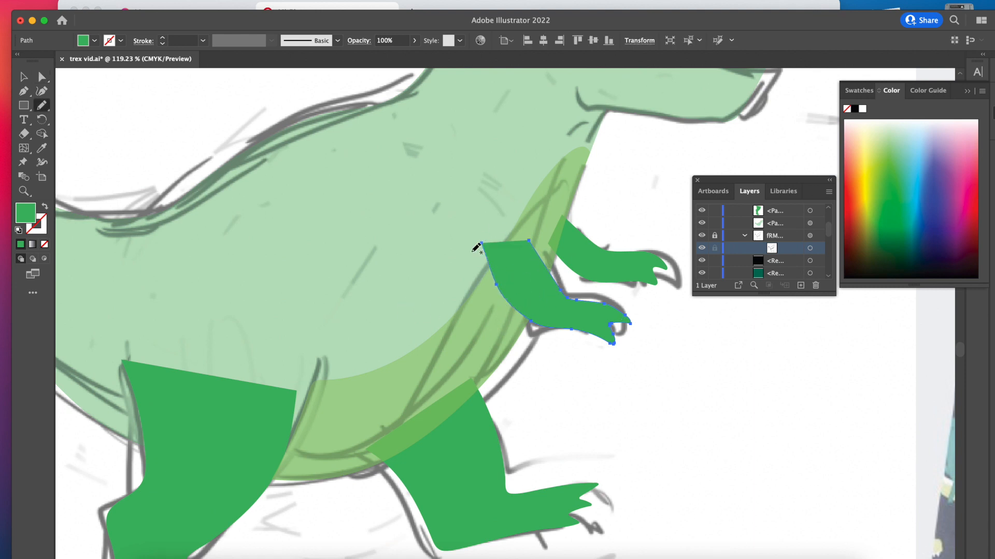
key("super+z")
mouse_move(532, 323)
left_mouse_down()
mouse_move(487, 258)
mouse_move(550, 287)
mouse_move(515, 214)
left_mouse_up()
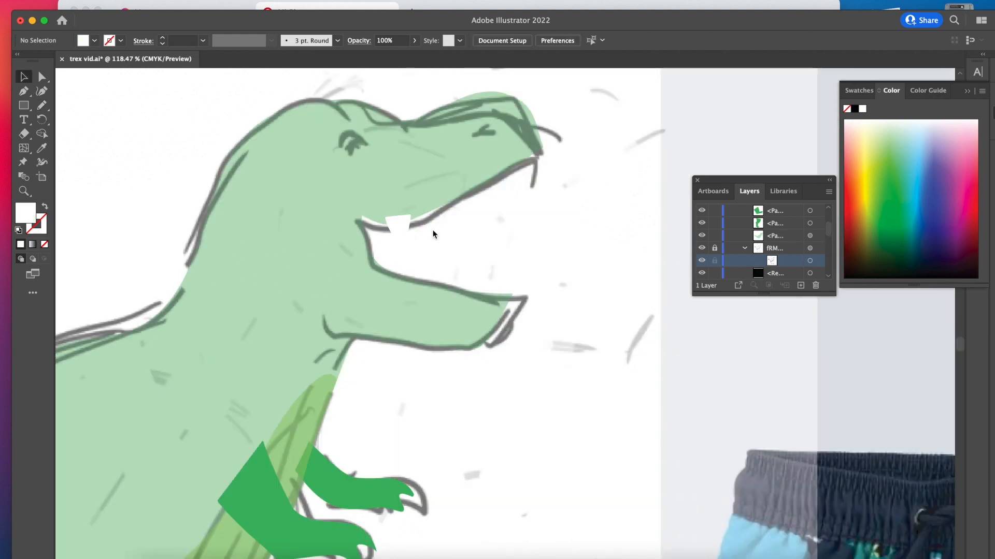
Draw the second and third upper teeth along the jaw line with the Pencil tool and fill them white.
key("n")
mouse_move(415, 214)
left_mouse_down()
mouse_move(433, 231)
mouse_move(434, 202)
left_mouse_up()
left_click(21, 244)
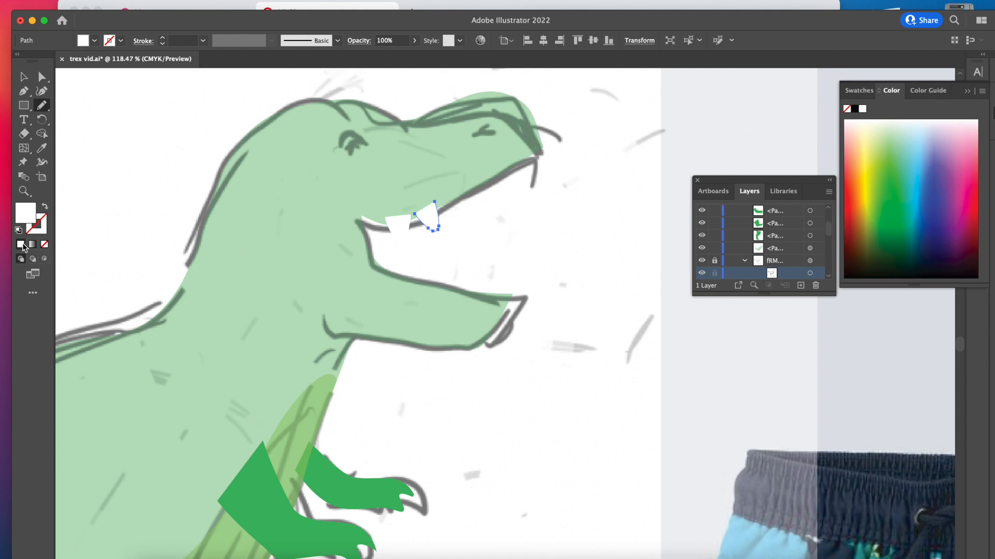
left_click_drag(441, 199, 467, 187)
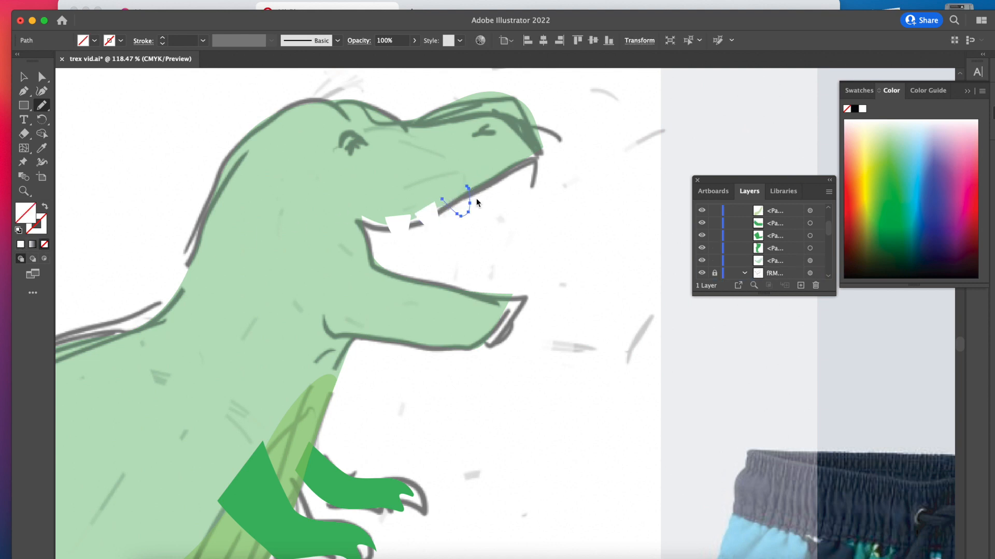
left_click(20, 244)
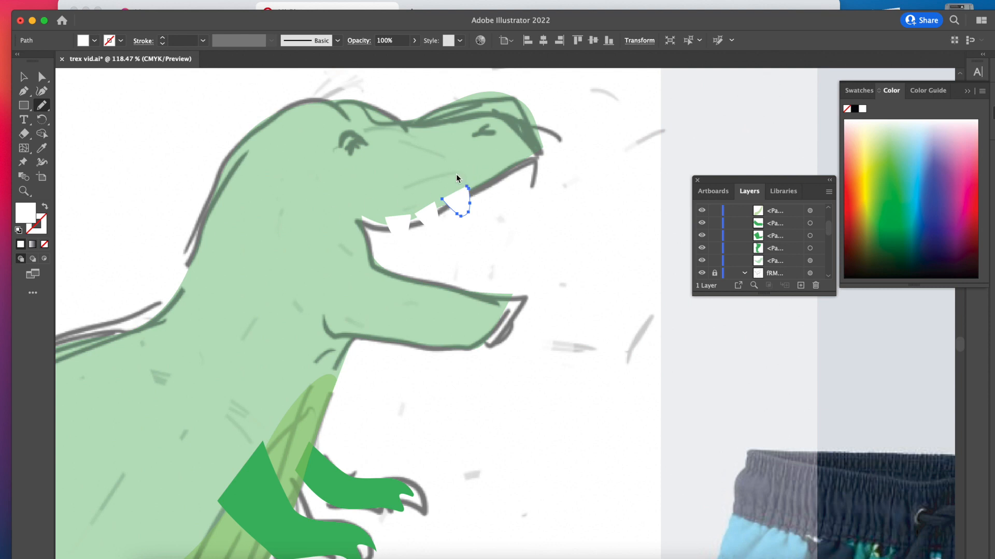
Draw the fourth and fifth upper teeth towards the tip of the snout and fill them white.
mouse_move(477, 183)
left_mouse_down()
mouse_move(503, 189)
mouse_move(496, 197)
mouse_move(500, 170)
mouse_move(496, 198)
mouse_move(496, 166)
left_mouse_up()
key("super+z")
key("super+z")
left_click(20, 244)
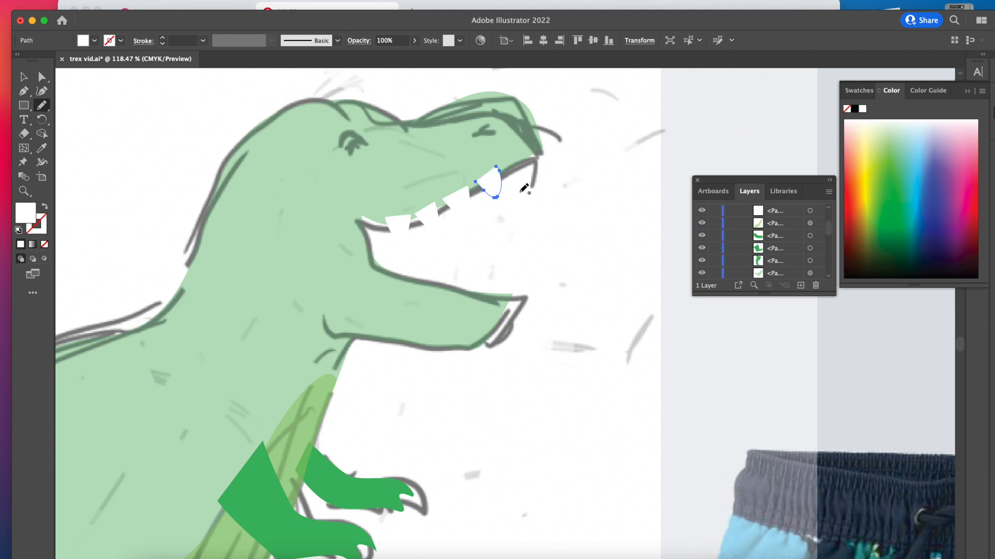
mouse_move(508, 165)
left_mouse_down()
mouse_move(530, 171)
mouse_move(526, 178)
mouse_move(530, 149)
left_mouse_up()
key("super+z")
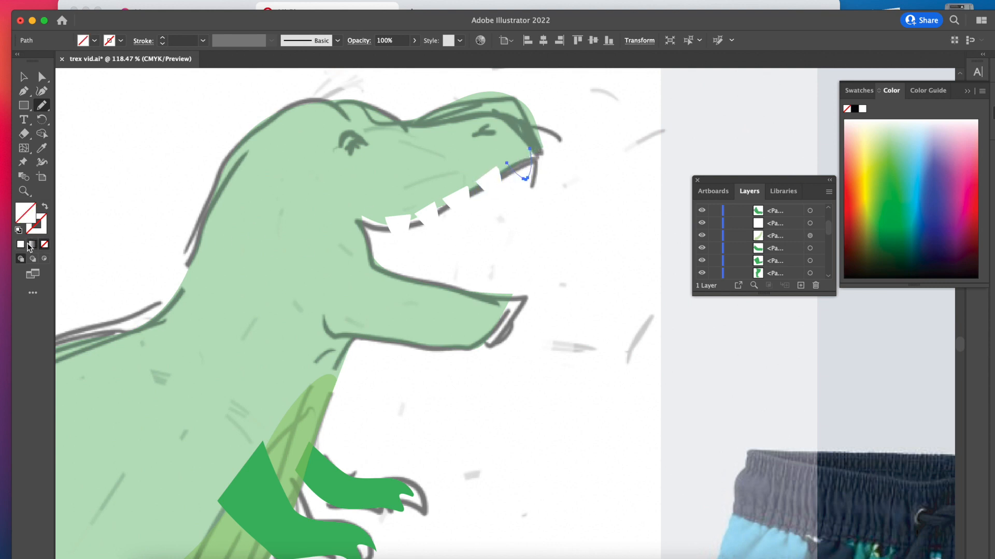
left_click(22, 244)
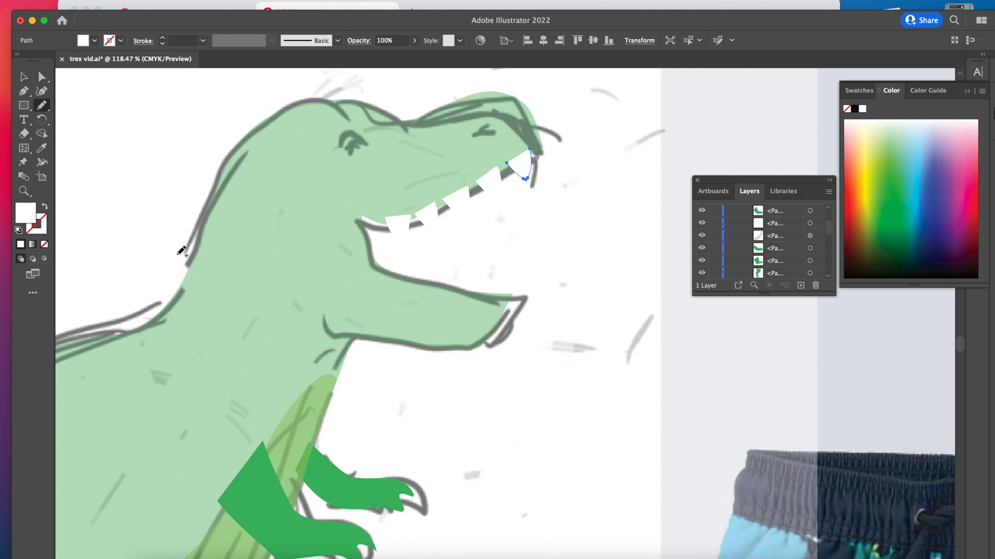
Give all five upper teeth a thin grey outline and deselect them.
key("v")
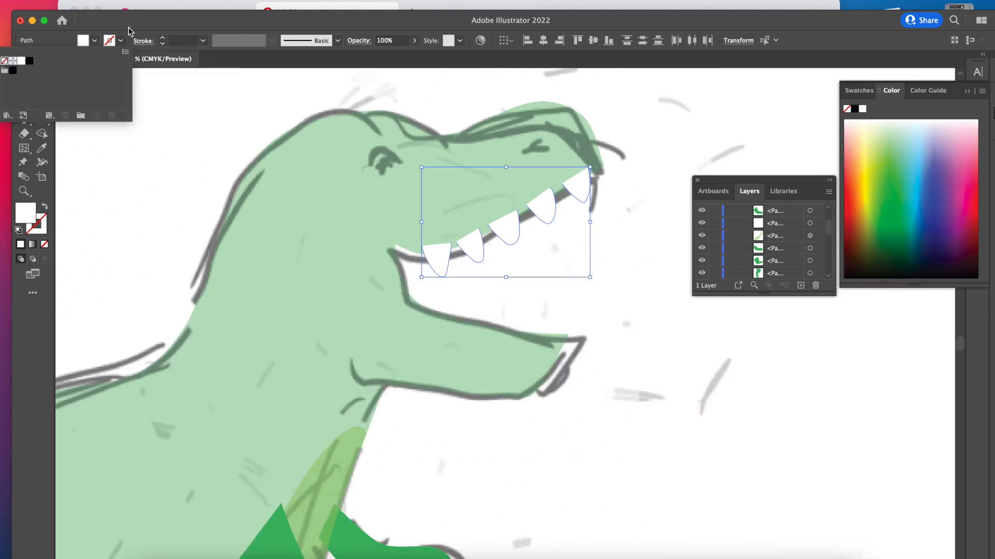
double_click(42, 224)
type("C6C6C6")
left_click(724, 298)
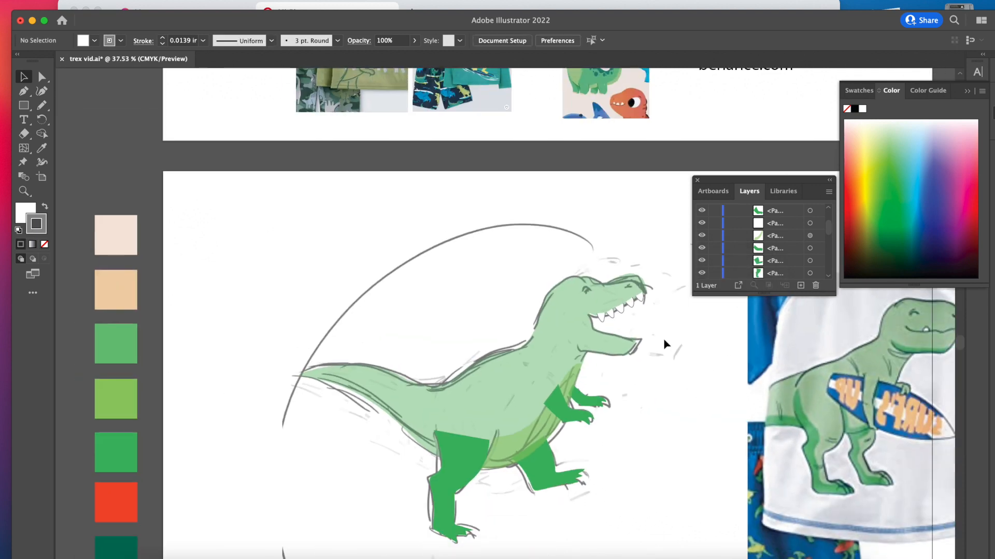
Select the five upper teeth and group them.
scroll(647, 328, "up", 5)
left_click(626, 212)
left_click(573, 240, "shift")
left_click(536, 256, "shift")
left_click(496, 276, "shift")
left_click(461, 288, "shift")
key("super+g")
Duplicate the upper teeth group onto the lower jaw and turn the copy so its teeth point upward along the jaw line.
left_click_drag(545, 259, 549, 371)
key("super+z")
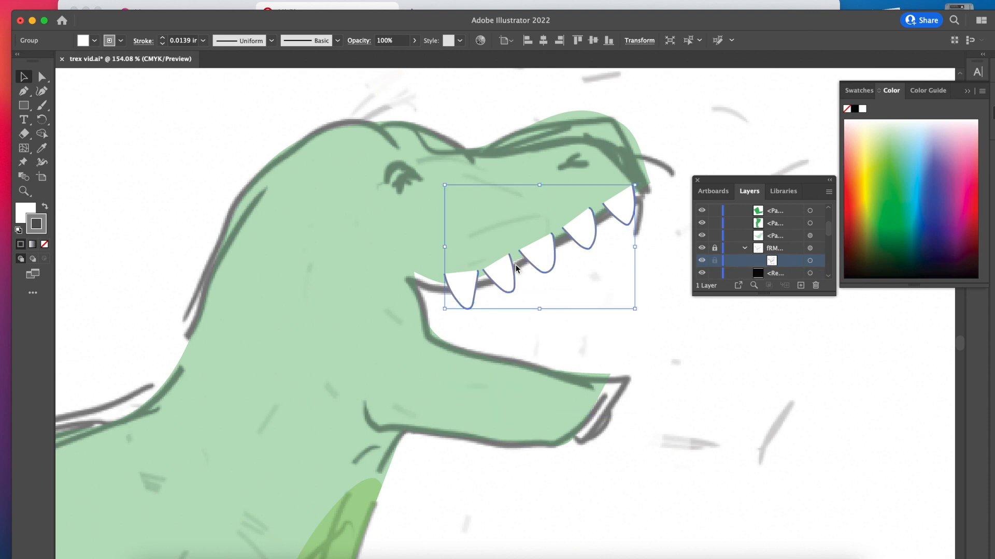
left_click_drag(625, 214, 608, 345)
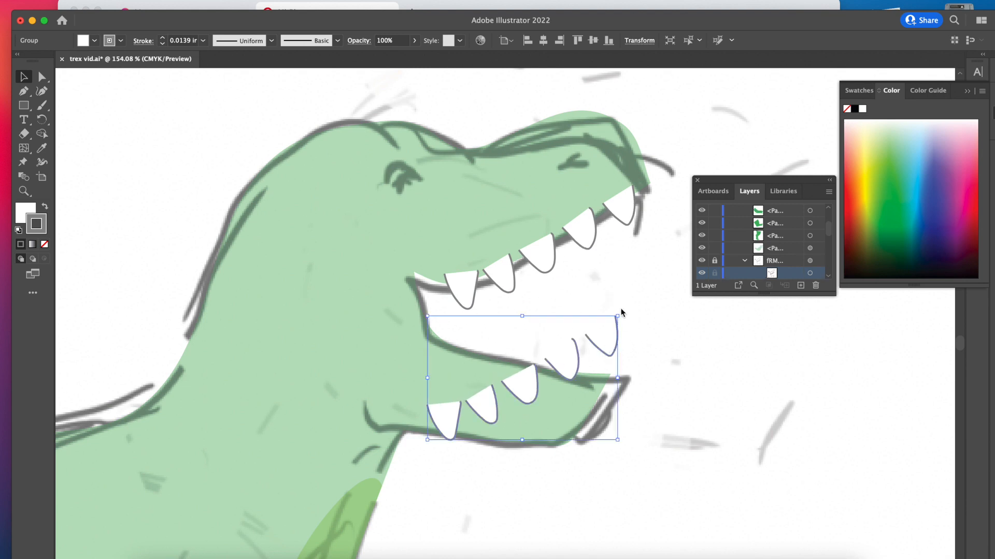
left_click_drag(622, 318, 410, 357)
left_click_drag(509, 367, 523, 351)
Reposition the lower teeth individually and rotate the front tooth to fit the tip of the lower jaw.
left_click_drag(590, 427, 604, 390)
left_click(660, 393)
left_click(604, 387)
left_click(633, 384)
left_click(583, 407)
left_click(610, 386)
scroll(611, 386, "up", 3)
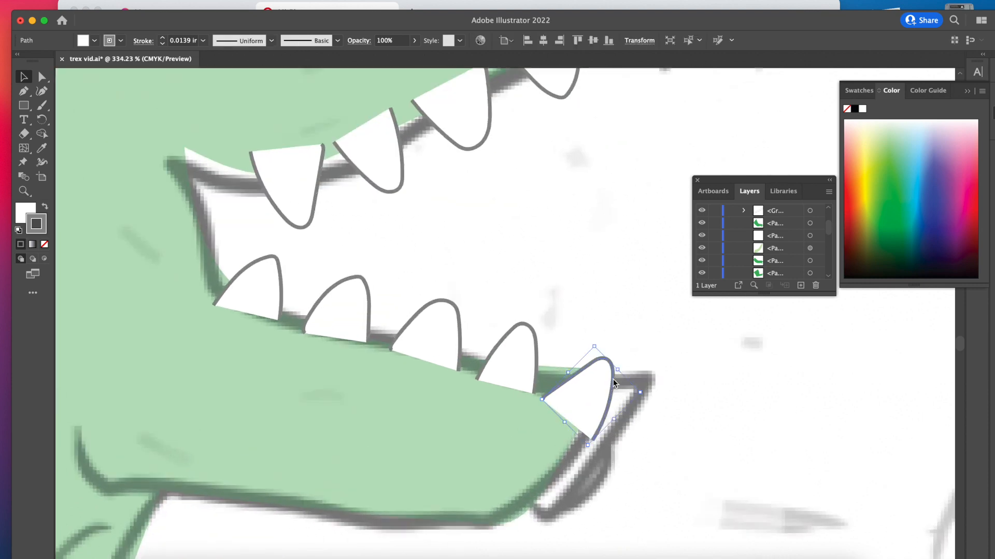
left_click_drag(646, 394, 576, 337)
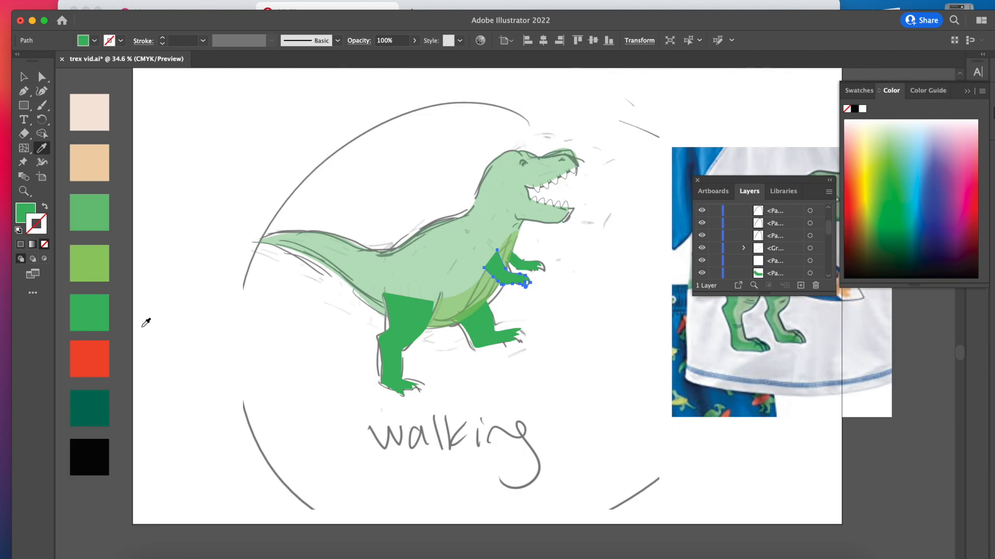
left_click(91, 402)
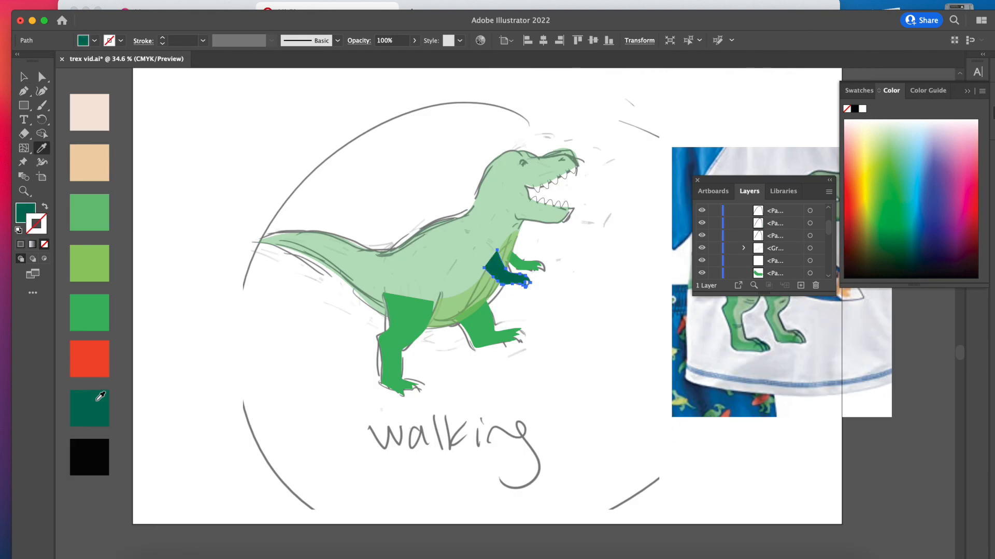
left_click(423, 304)
key("v")
left_click(270, 331)
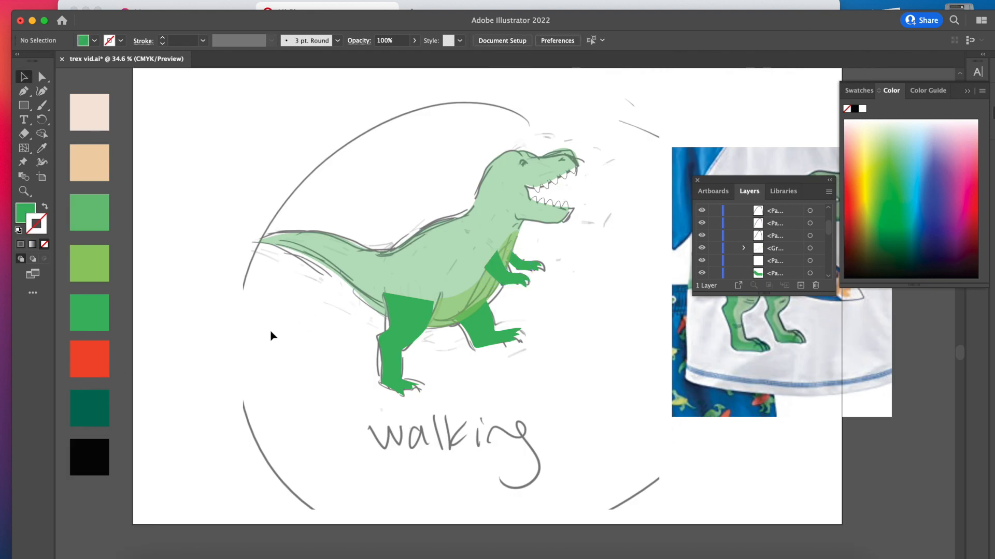
Sample the dark green palette swatch and draw the nostril on the snout with the Pencil tool.
key("i")
left_click(96, 401)
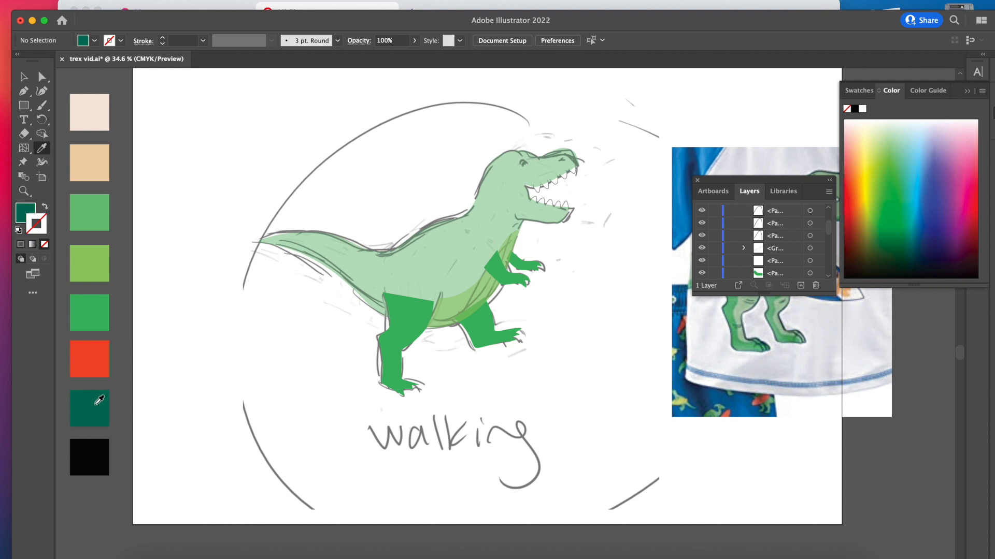
key("v")
scroll(552, 133, "up", 8)
key("n")
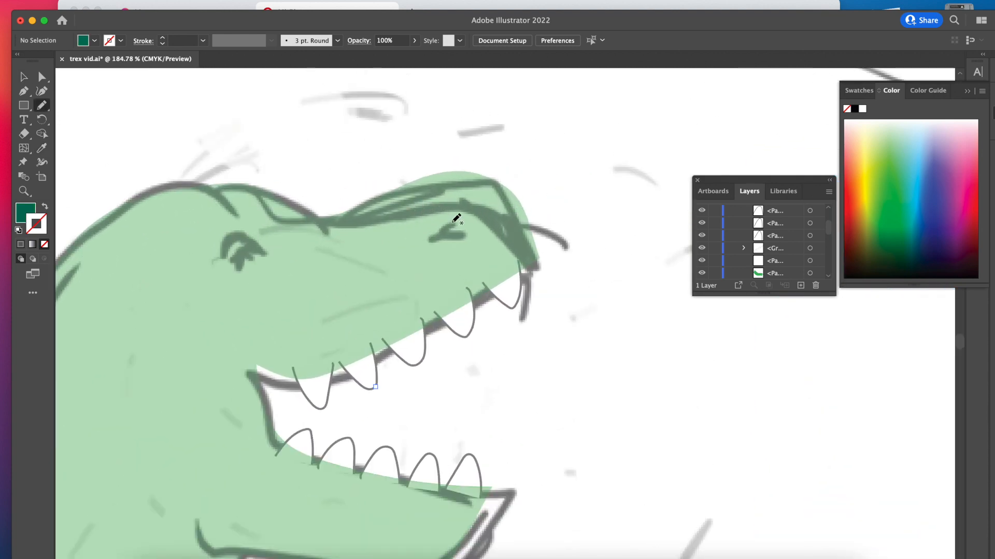
left_click_drag(461, 215, 439, 231)
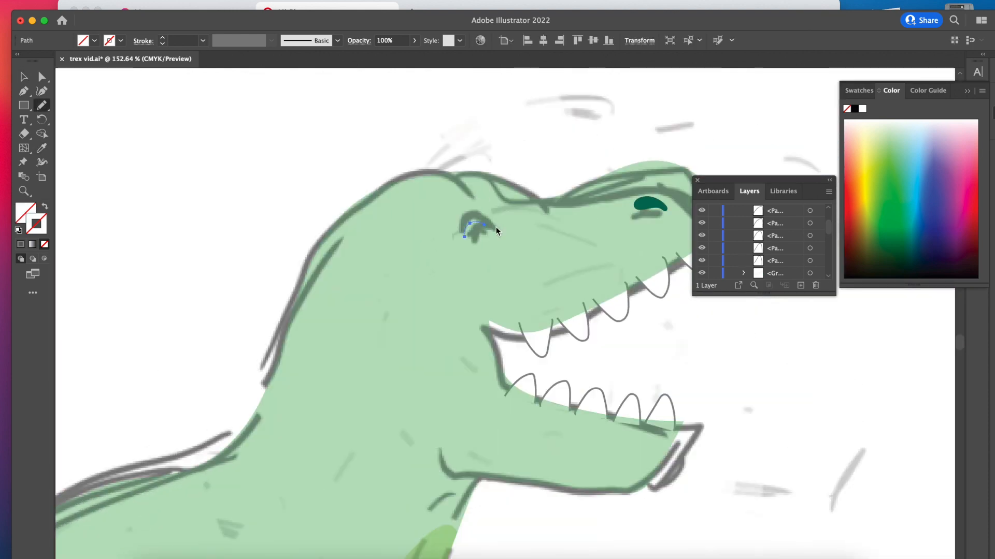
Give the curved eye line the nostril's dark green as its stroke with no fill, set the weight to 0.07 in and deselect it.
key("i")
left_click(653, 205)
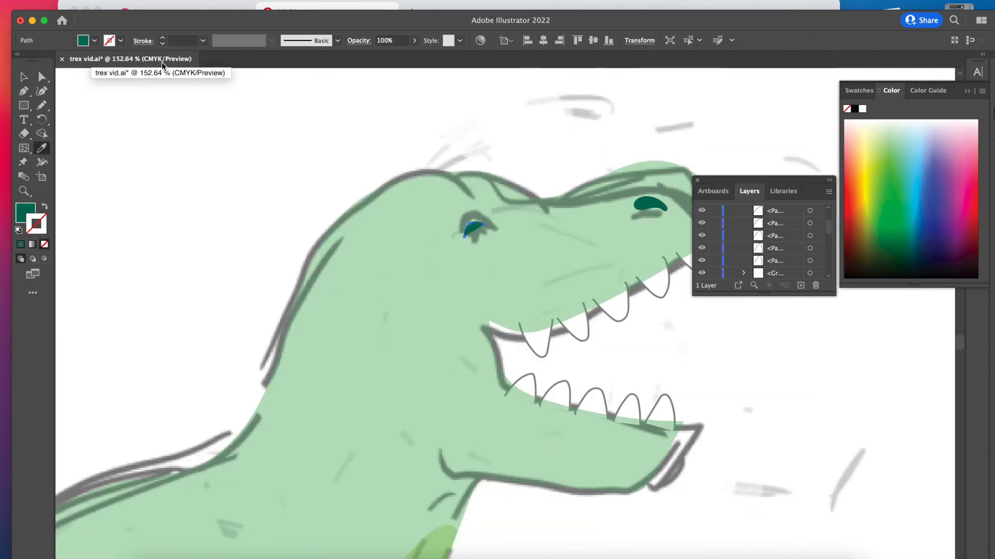
key("shift+x")
left_click(174, 42)
double_click(185, 41)
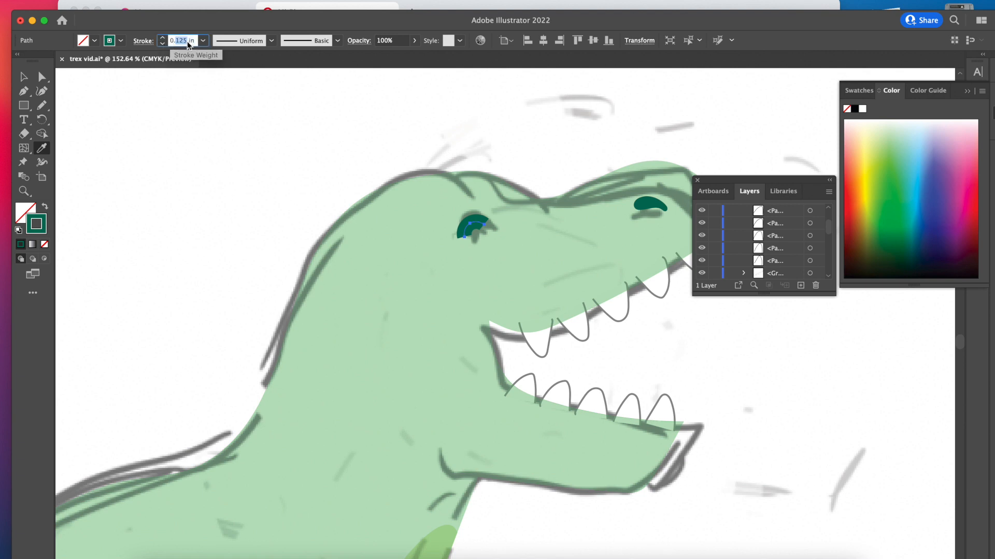
type("07")
key("Return")
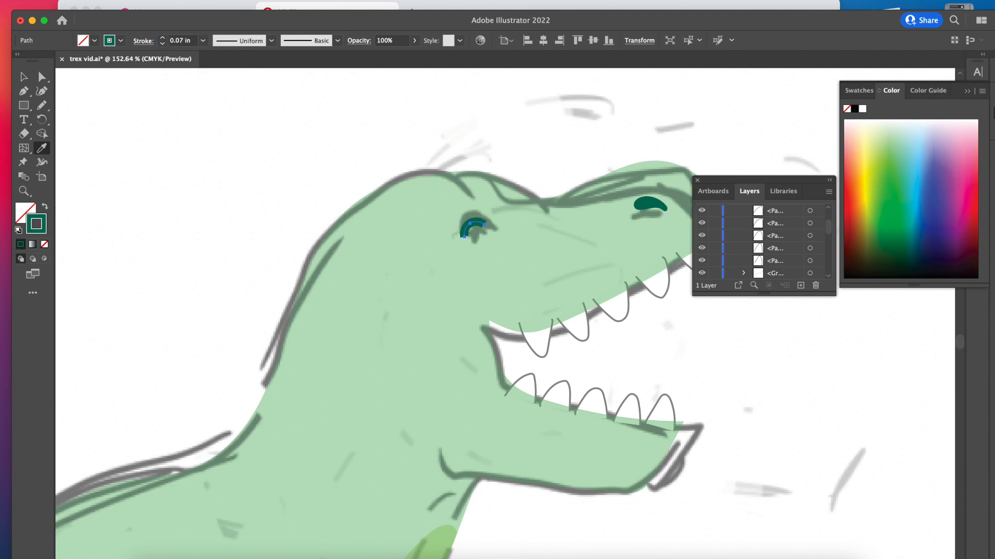
key("v")
left_click(244, 144)
scroll(465, 204, "down", 5)
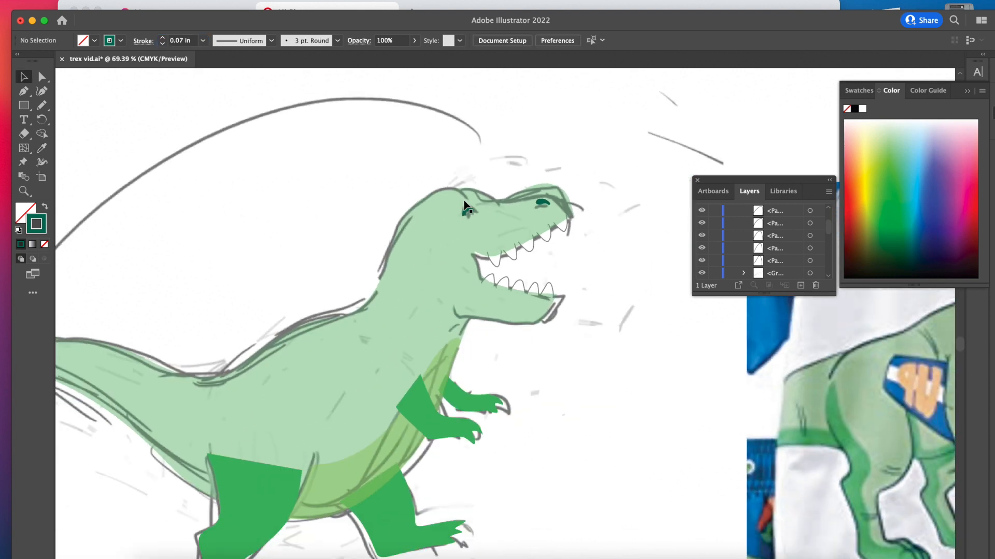
Select all the T-rex shapes, set their opacity to 100% and deselect them.
scroll(539, 228, "down", 2)
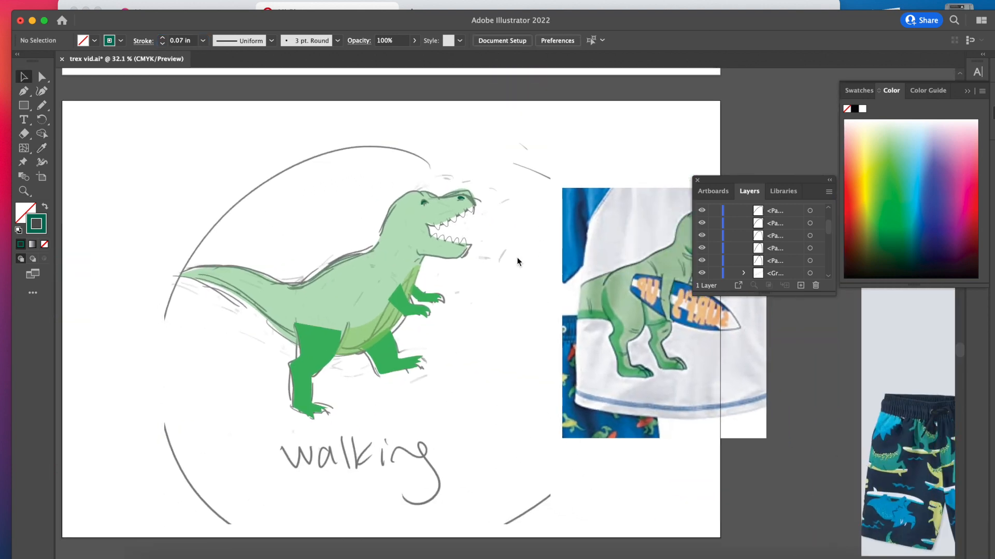
left_click_drag(490, 176, 213, 382)
left_click(402, 41)
type("100")
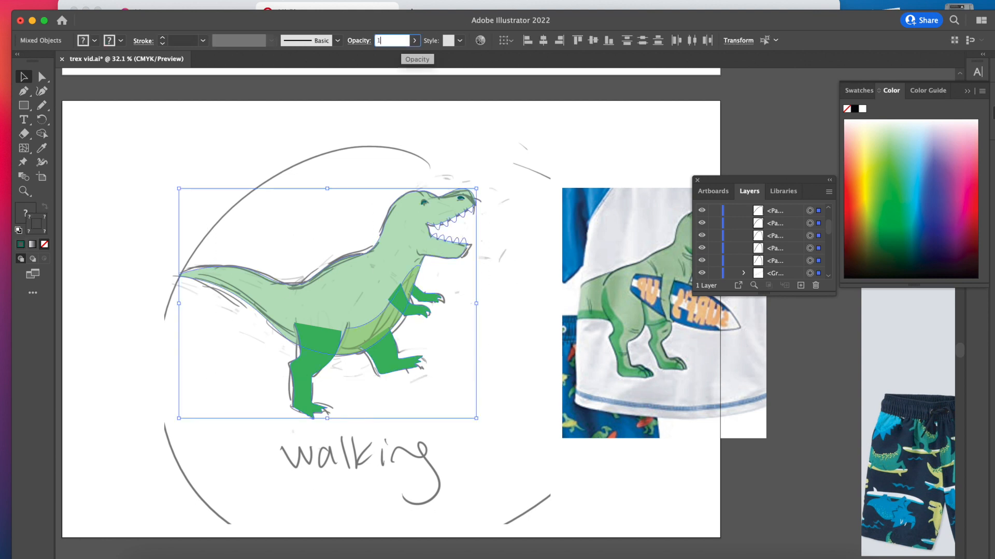
key("Return")
left_click(523, 241)
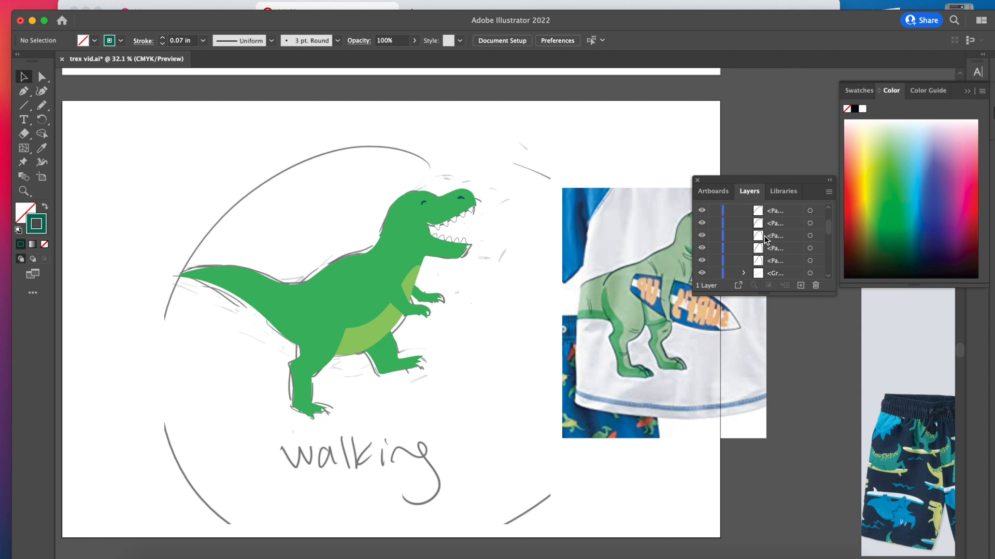
Unlock all objects, select the walking sketch image and hide it.
scroll(767, 257, "down", 3)
scroll(767, 257, "up", 3)
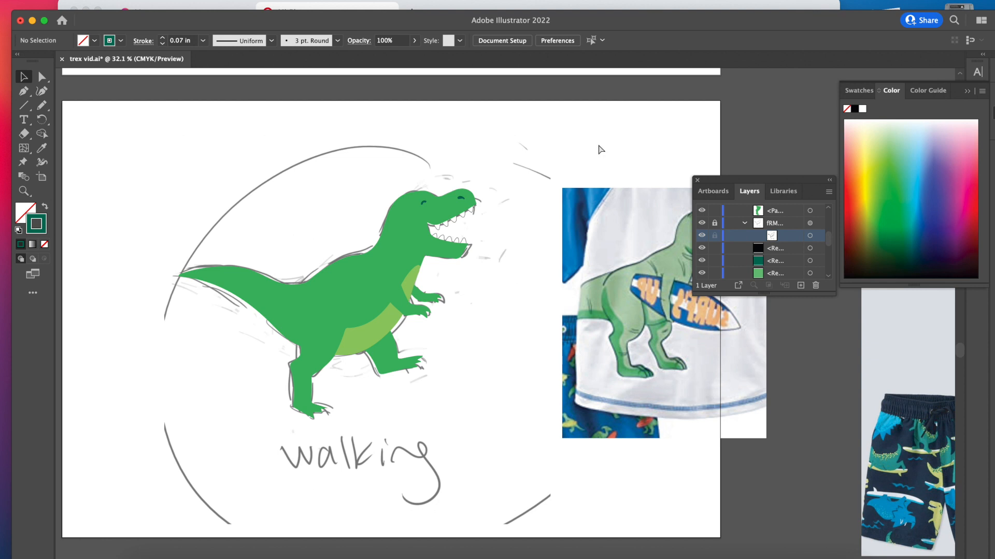
key("super+alt+2")
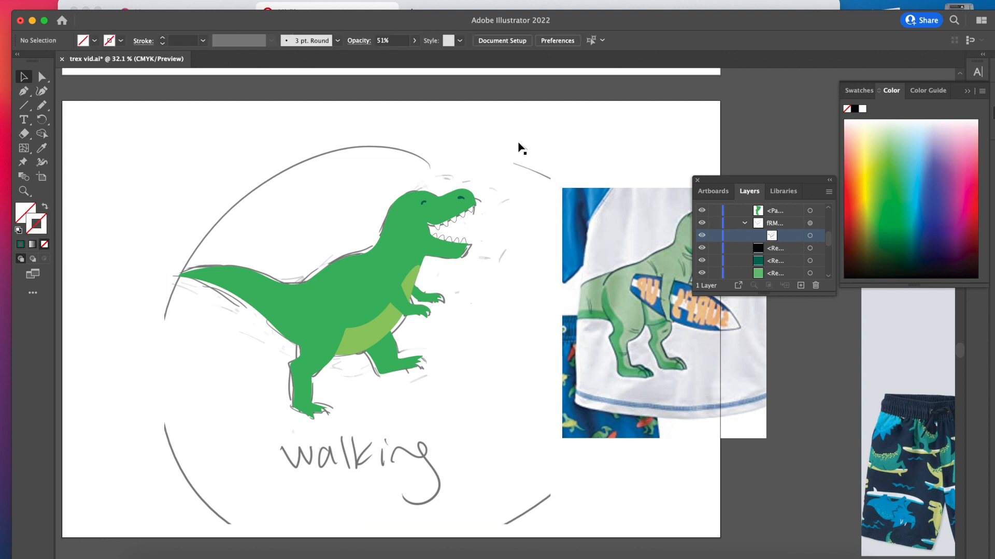
left_click(501, 152)
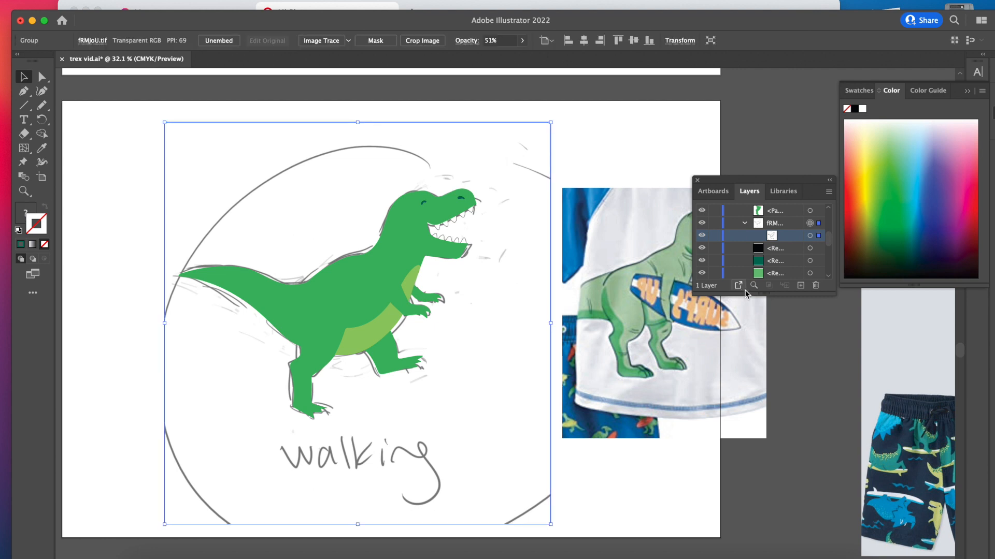
left_click(701, 237)
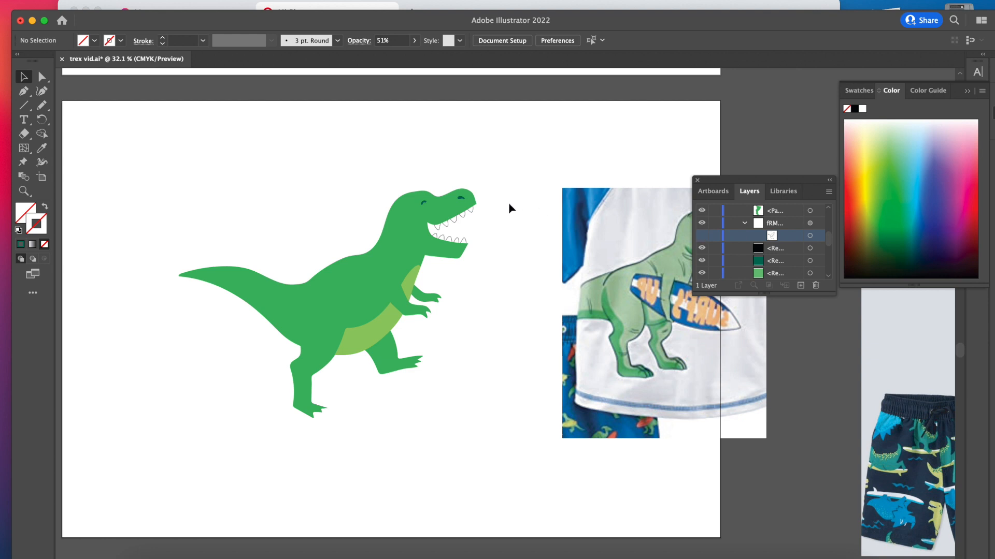
scroll(494, 208, "up", 5)
scroll(494, 208, "left", 4)
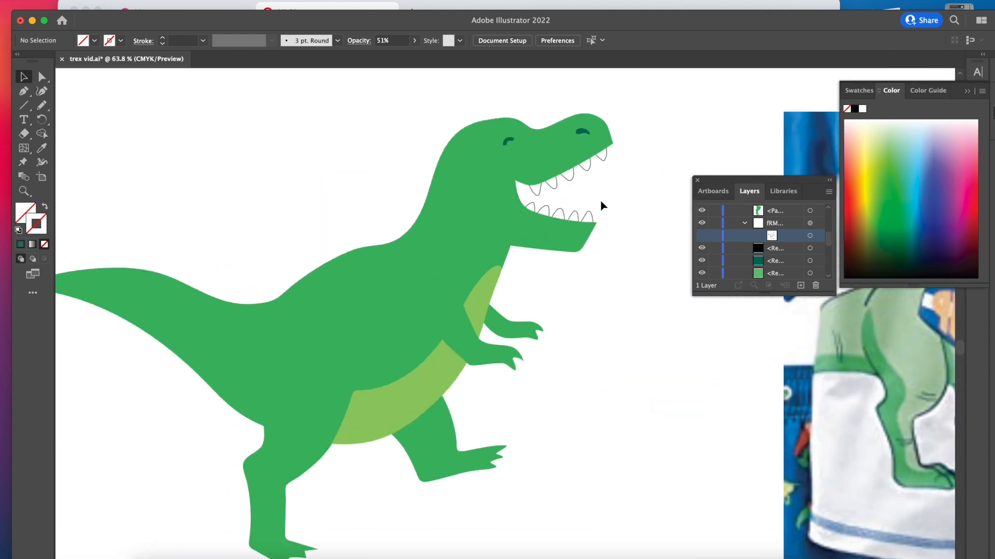
scroll(632, 184, "down", 3)
scroll(630, 189, "up", 4)
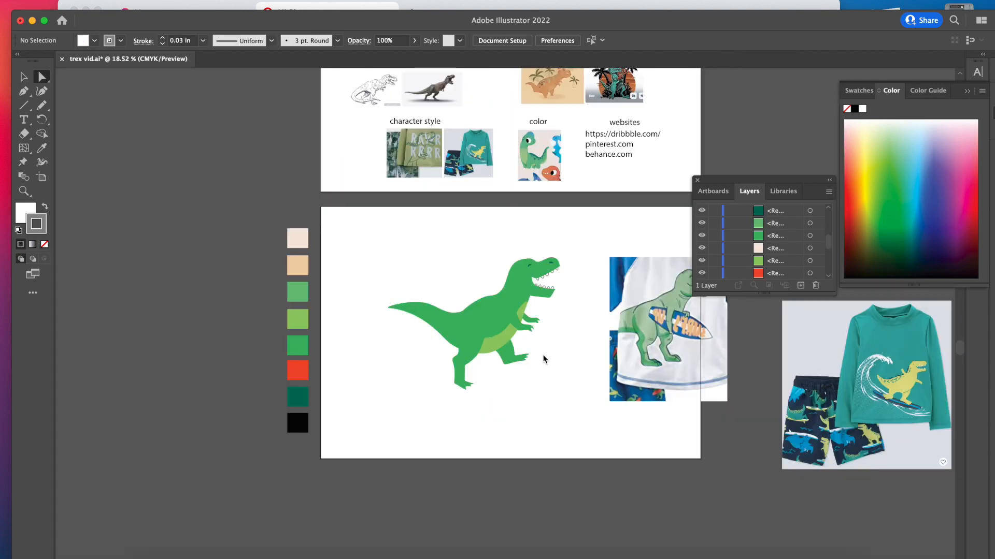
Redraw the front edge of the standing leg from thigh to foot with the Pencil tool and deselect it.
scroll(544, 357, "up", 1)
scroll(544, 358, "up", 3)
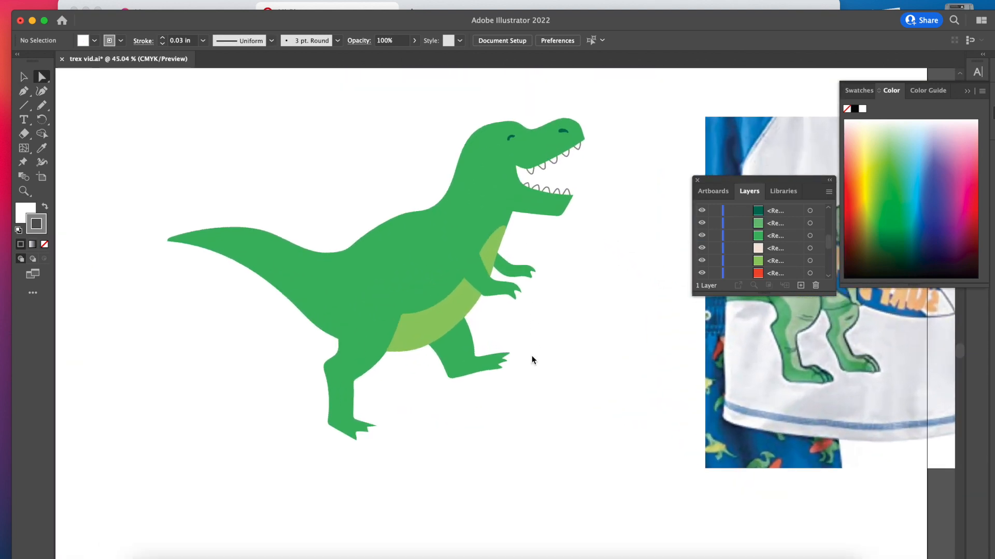
scroll(314, 439, "up", 3)
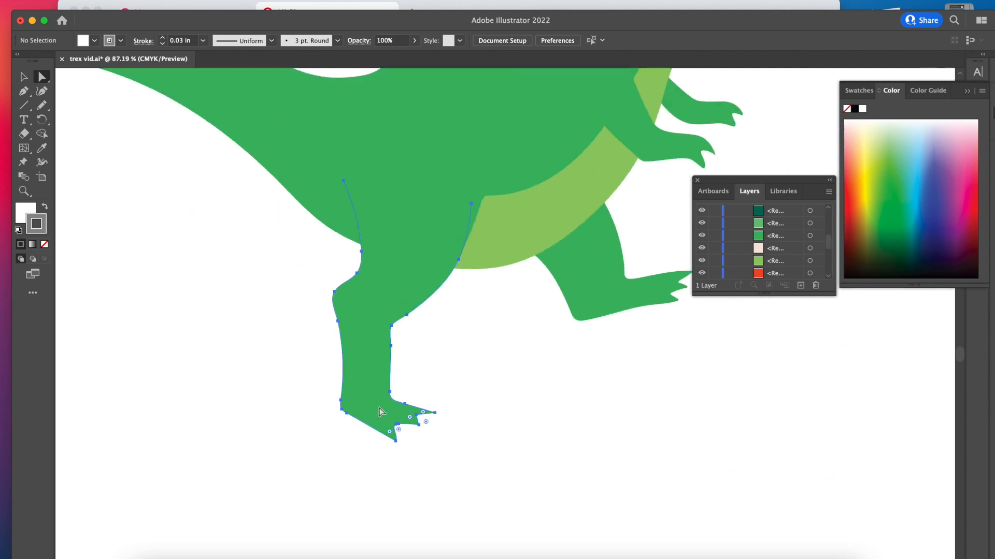
left_click(381, 413)
scroll(383, 413, "up", 2)
scroll(389, 409, "right", 2)
key("n")
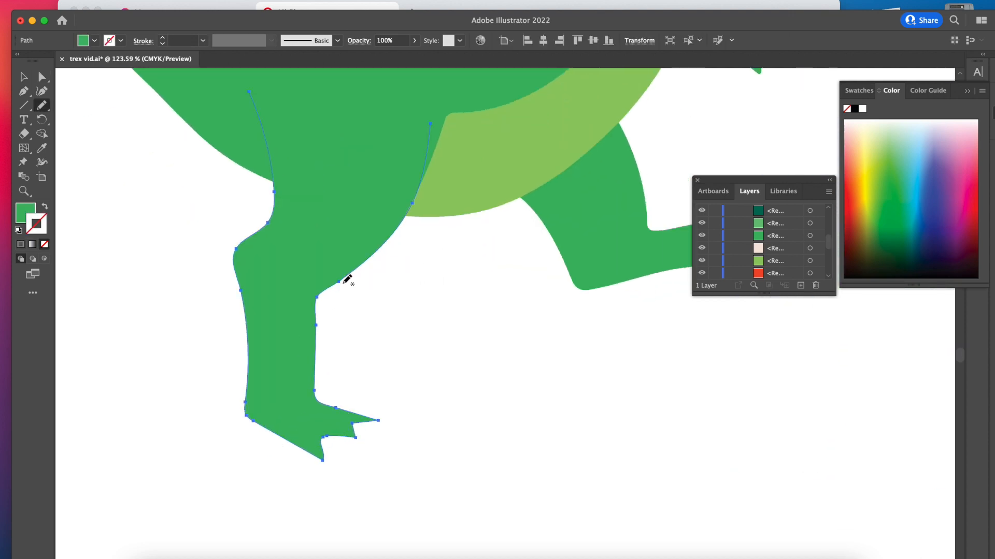
mouse_move(396, 229)
left_mouse_down()
mouse_move(323, 308)
mouse_move(323, 397)
mouse_move(377, 420)
mouse_move(360, 439)
mouse_move(336, 440)
mouse_move(325, 462)
left_mouse_up()
key("v")
left_click(482, 372)
Redraw the upper edge of the raised leg between belly and ankle with the Pencil tool, making the leg slimmer.
scroll(482, 372, "down", 5)
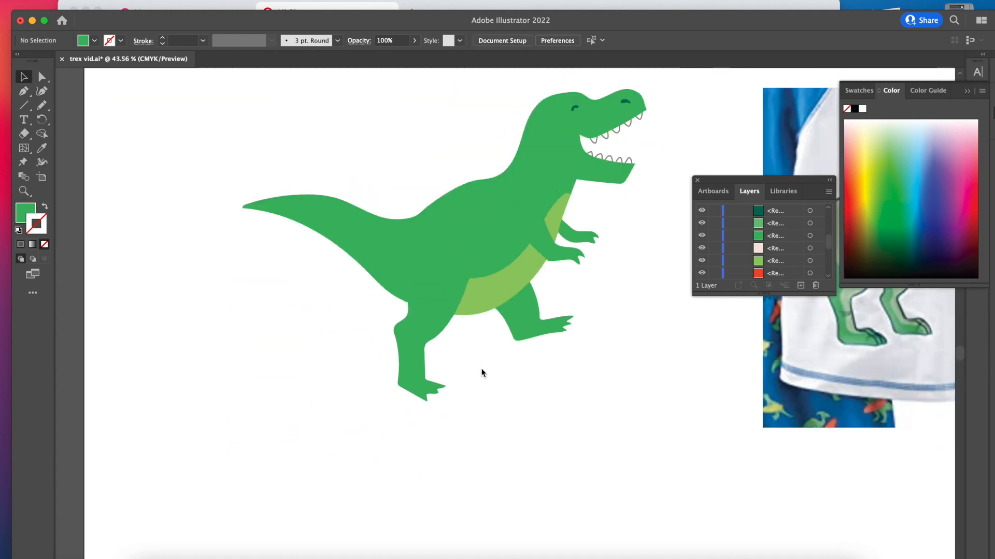
scroll(489, 370, "right", 3)
scroll(424, 339, "up", 3)
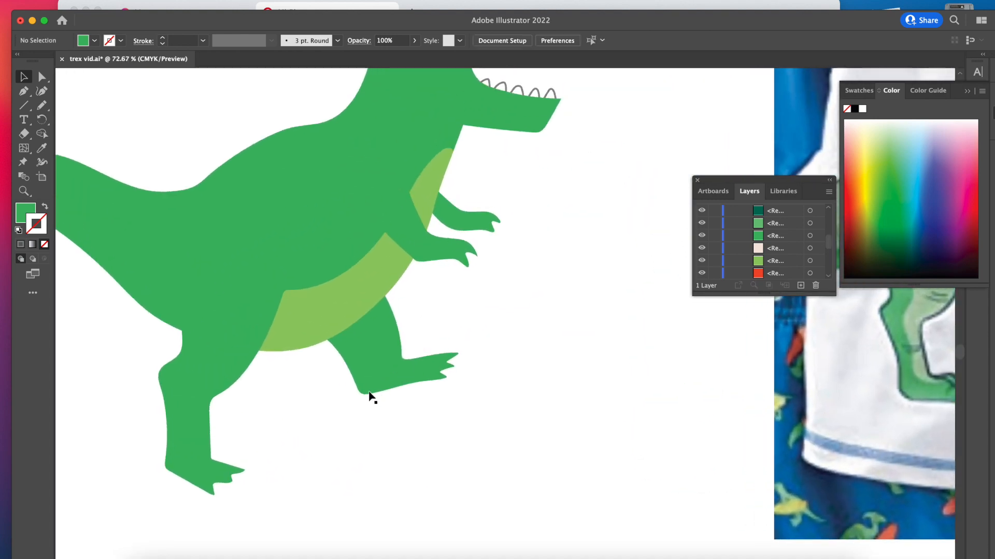
left_click(372, 381)
scroll(376, 379, "up", 2)
key("n")
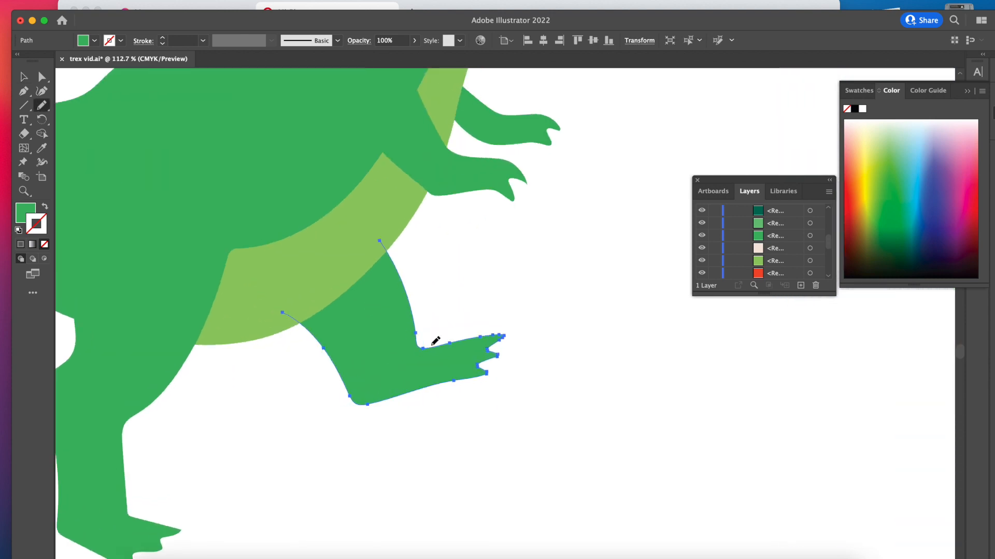
left_click_drag(382, 271, 382, 273)
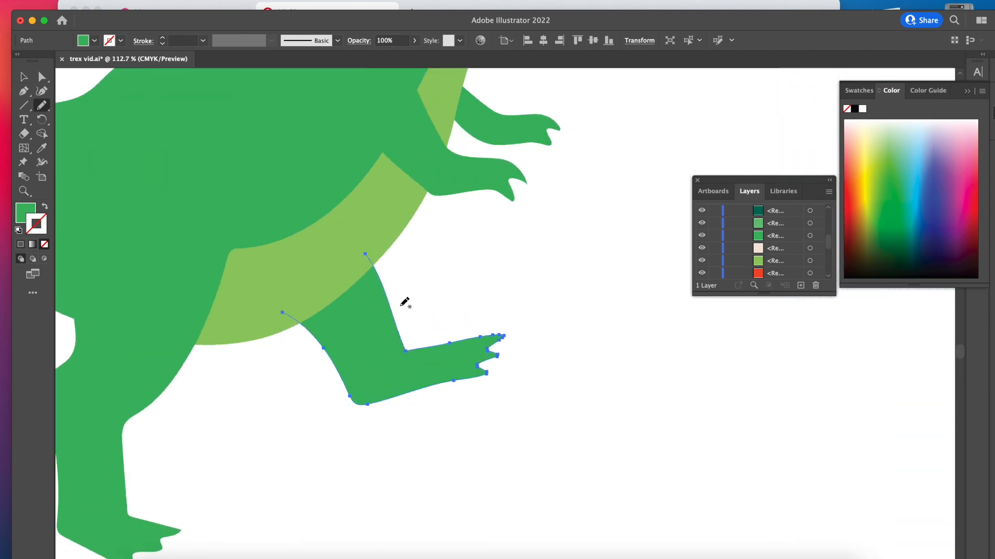
left_click(23, 162)
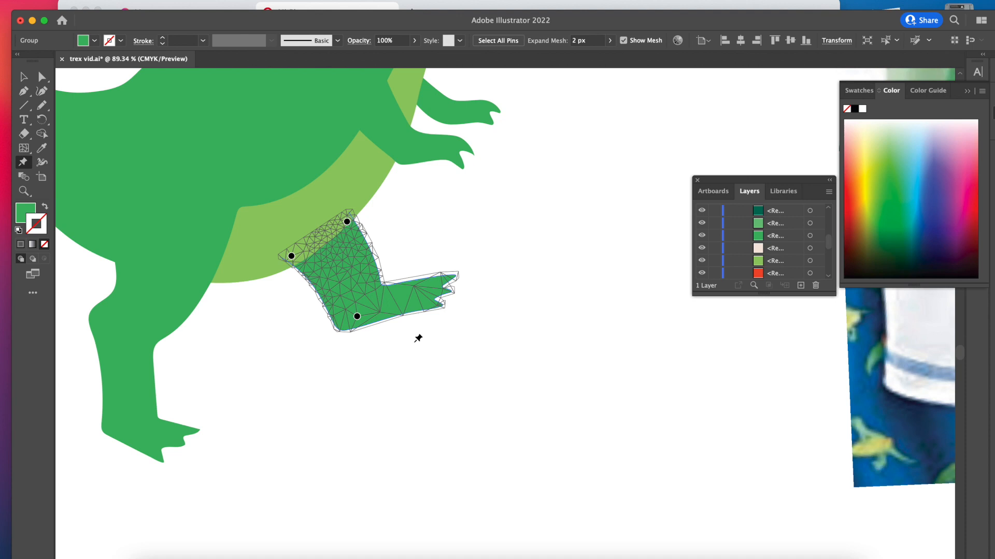
key("v")
left_click(294, 356)
left_click(351, 301)
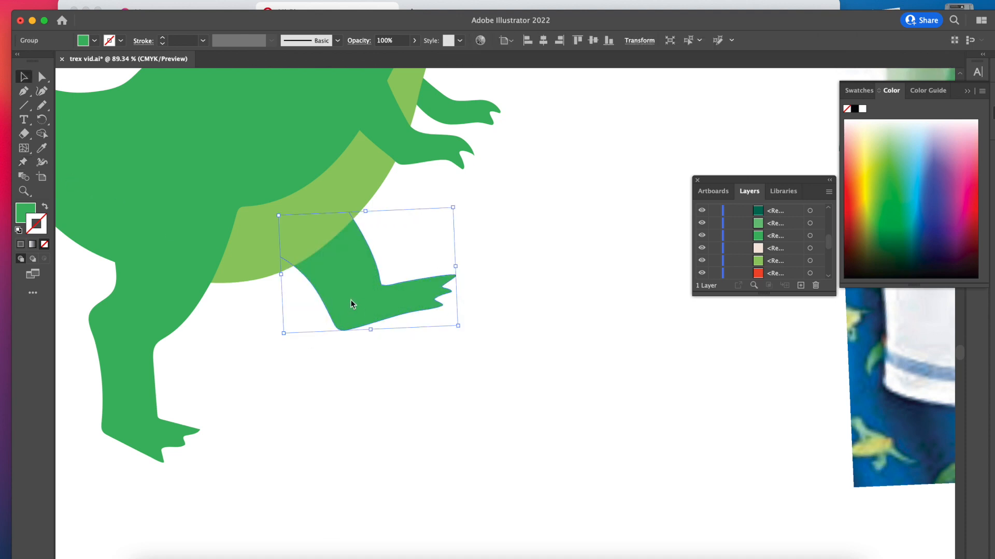
Puppet-warp the raised leg, removing the trial toe pins and moving an ankle pin up to tilt the foot upward.
left_click(23, 162)
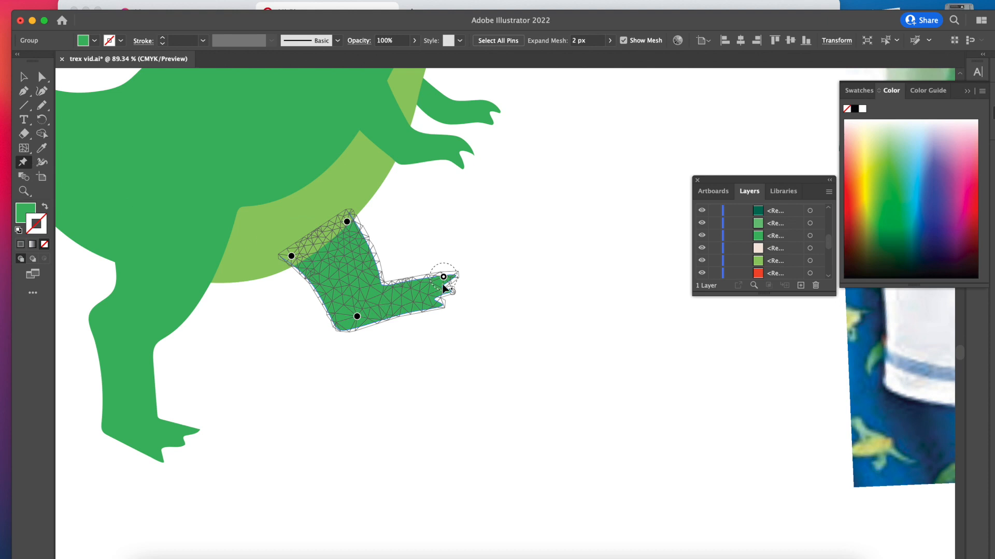
scroll(444, 279, "up", 5)
key("Delete")
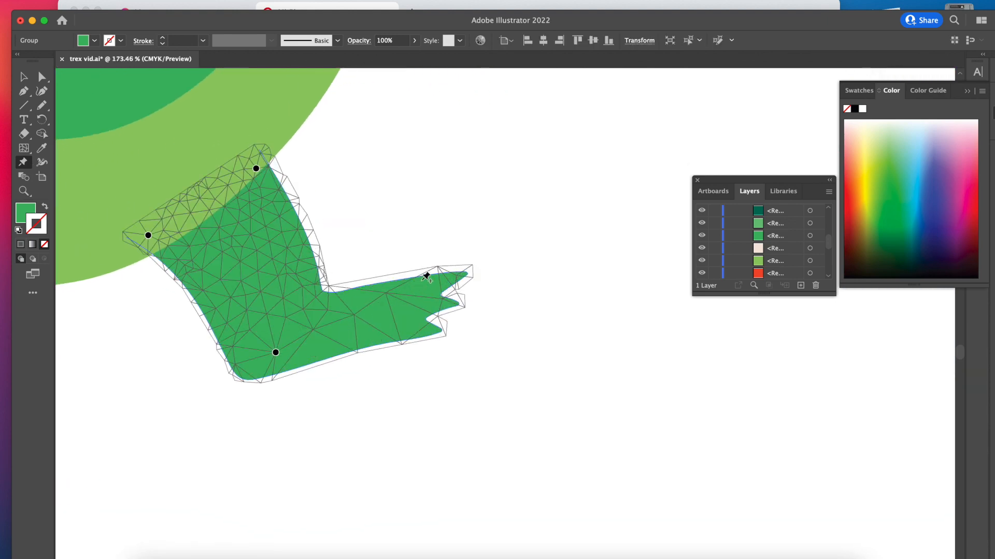
left_click(444, 275)
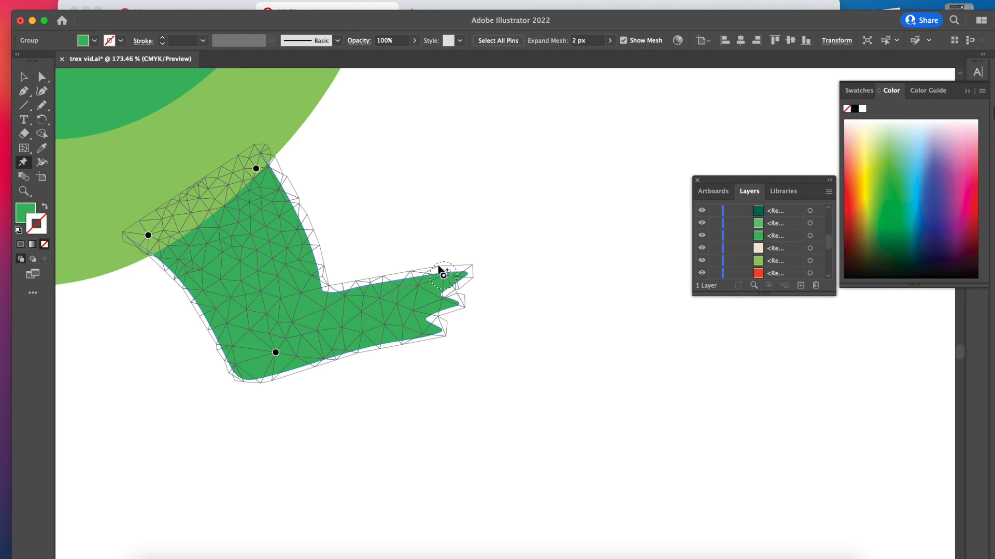
key("Delete")
key("Delete")
key("super+z")
left_click(359, 312)
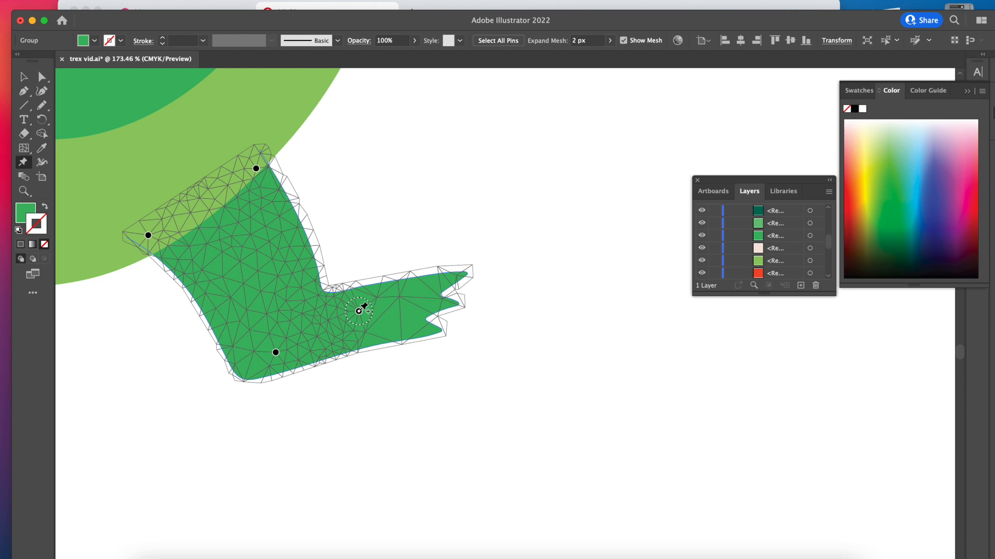
left_click_drag(359, 311, 364, 297)
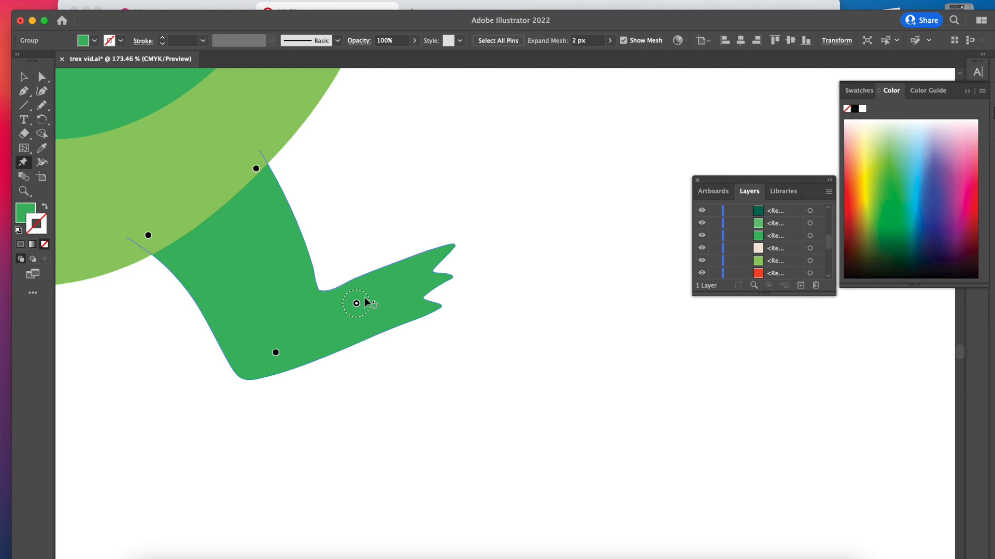
left_click_drag(364, 298, 365, 298)
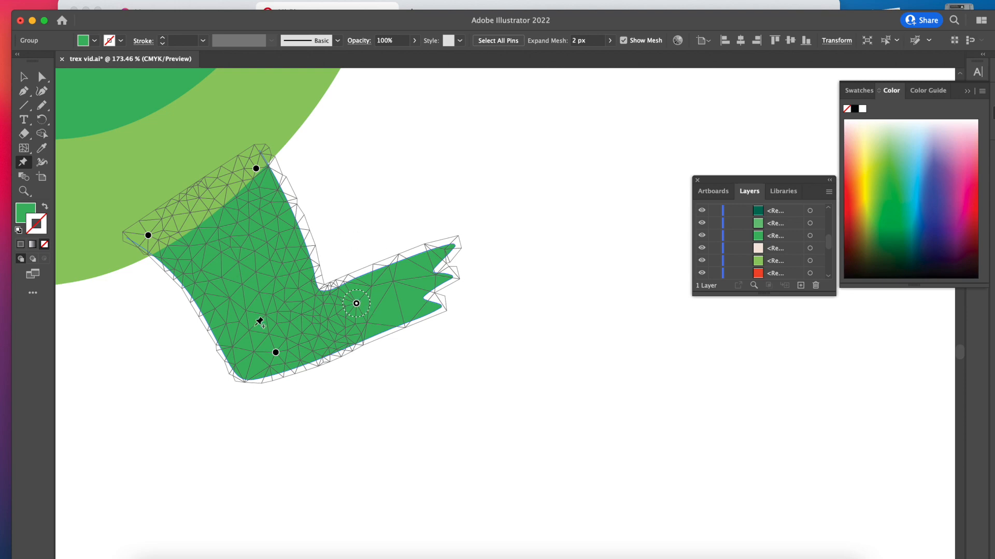
key("v")
left_click(523, 293)
Draw a spot in the palette's dark green on the T-rex's upper back with the Pencil tool and round its pointed end.
scroll(534, 294, "down", 10)
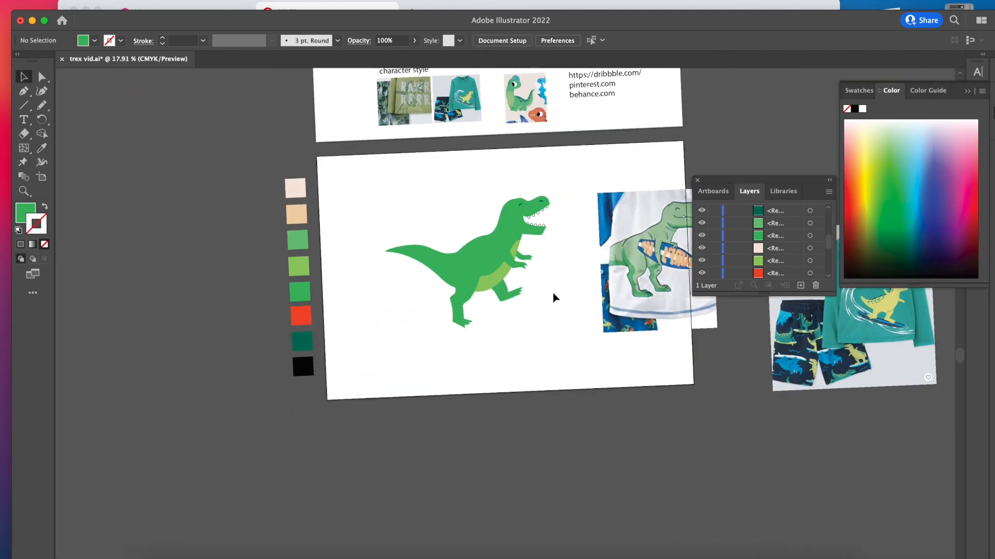
scroll(553, 298, "up", 4)
left_click(164, 426)
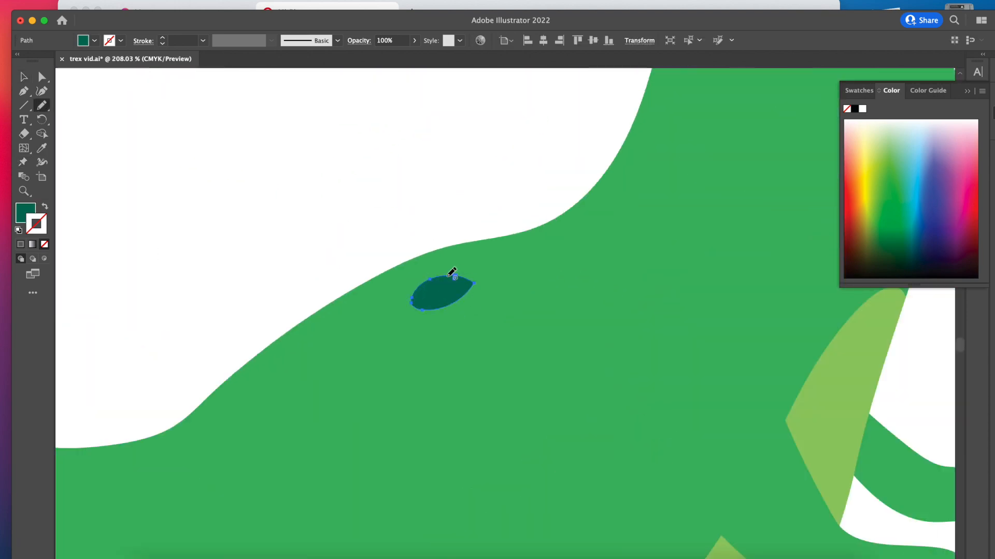
left_click_drag(451, 272, 446, 307)
Smooth the outline of the dark green back spot with the Smooth tool.
left_click(42, 105)
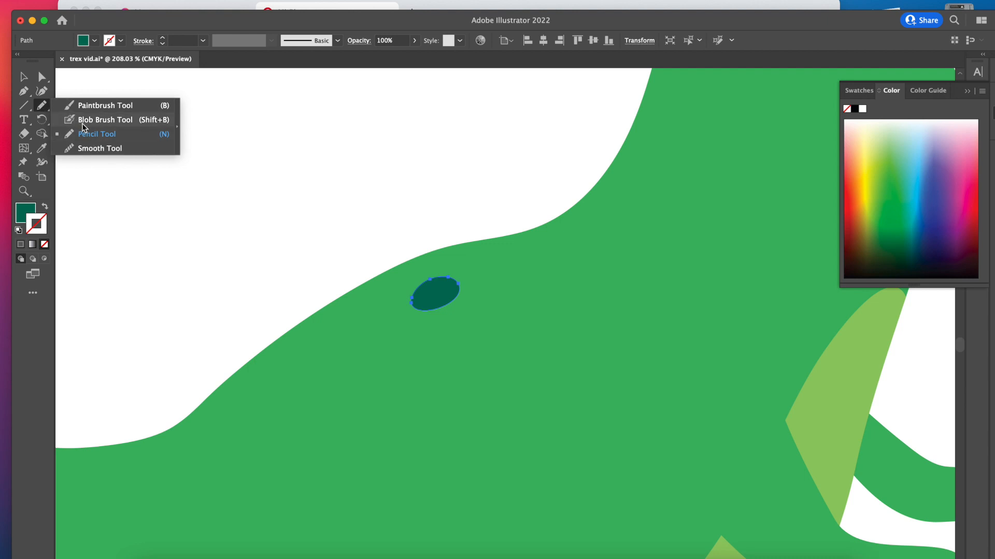
left_click(206, 145)
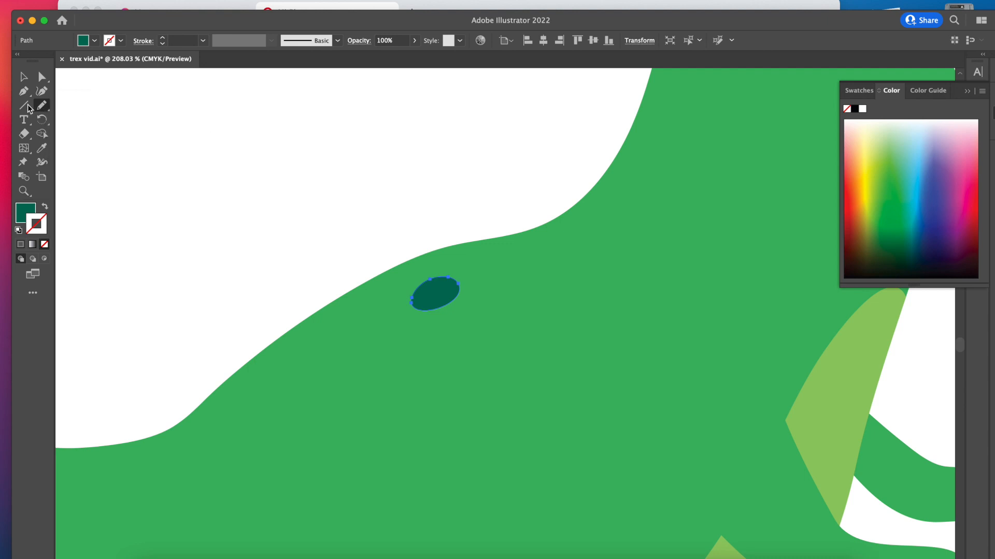
left_click(47, 110)
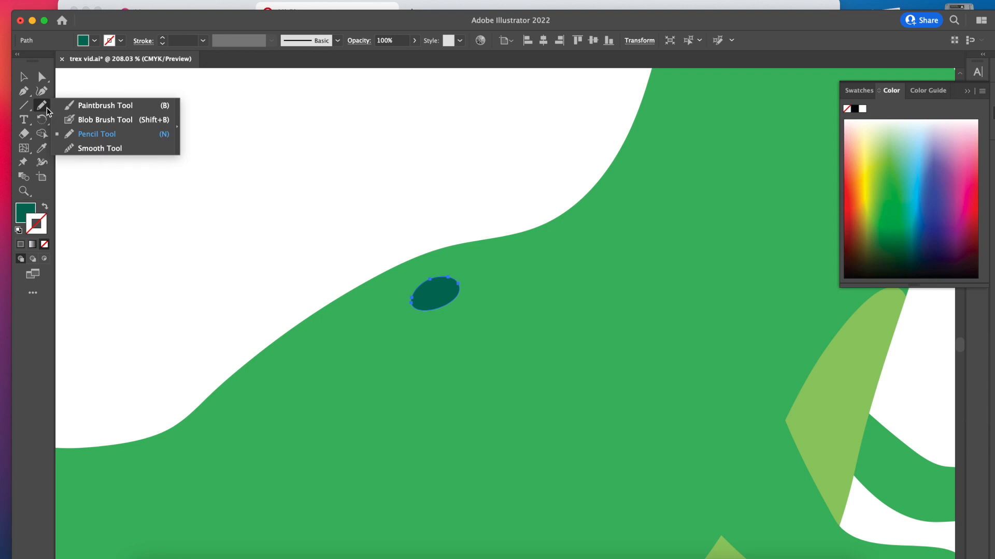
left_click(115, 150)
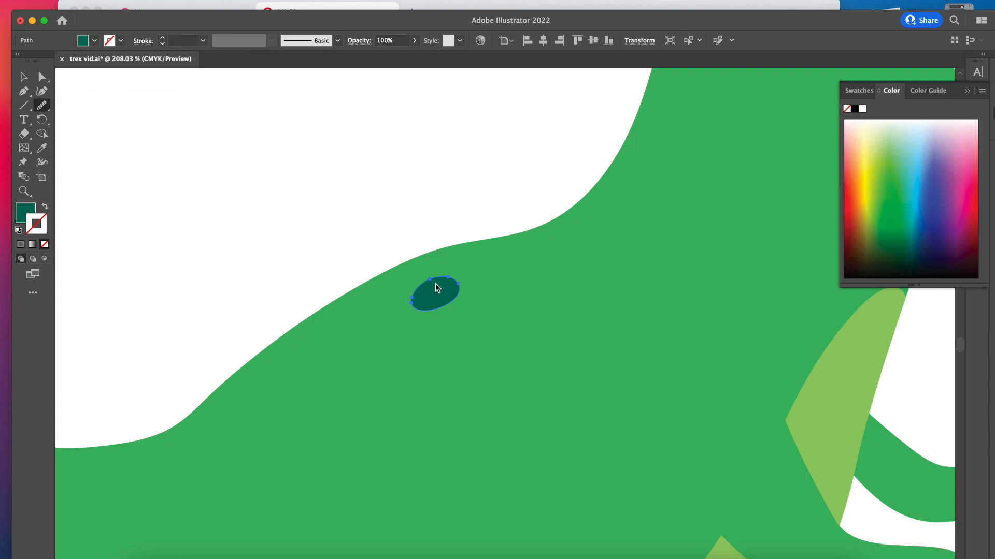
scroll(435, 284, "up", 5)
mouse_move(365, 343)
left_mouse_down()
mouse_move(385, 297)
mouse_move(427, 278)
mouse_move(415, 269)
mouse_move(475, 291)
left_mouse_up()
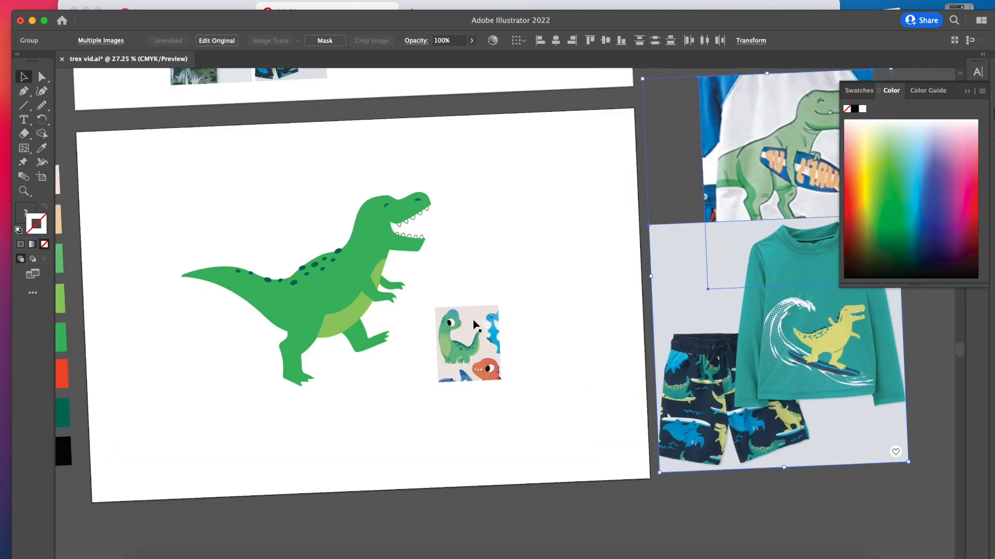
Enlarge the cartoon dinosaur colour reference image and place it in front of the T-rex for comparing the back spots.
left_click(471, 306)
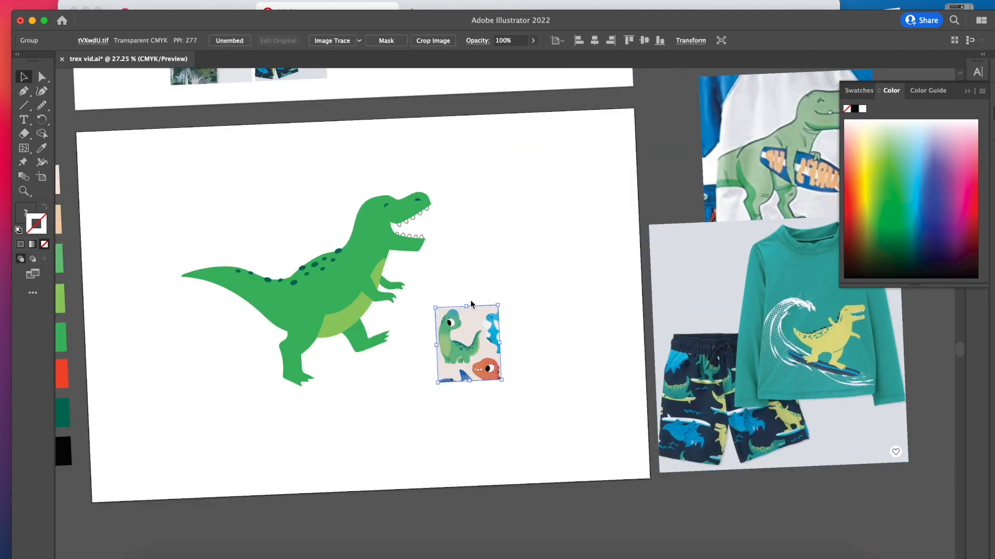
left_click_drag(467, 306, 461, 181)
left_click_drag(483, 264, 570, 284)
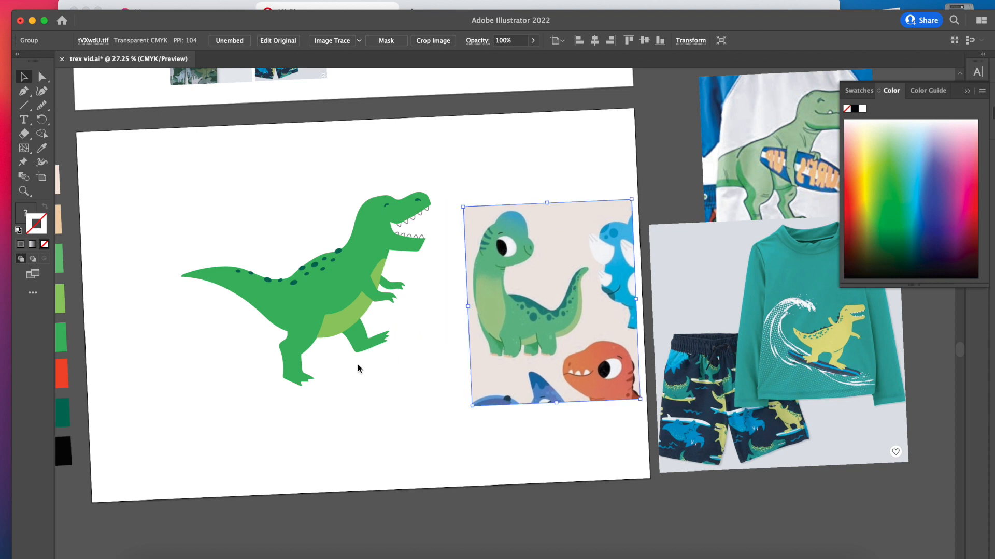
scroll(292, 276, "up", 4)
scroll(300, 296, "down", 2)
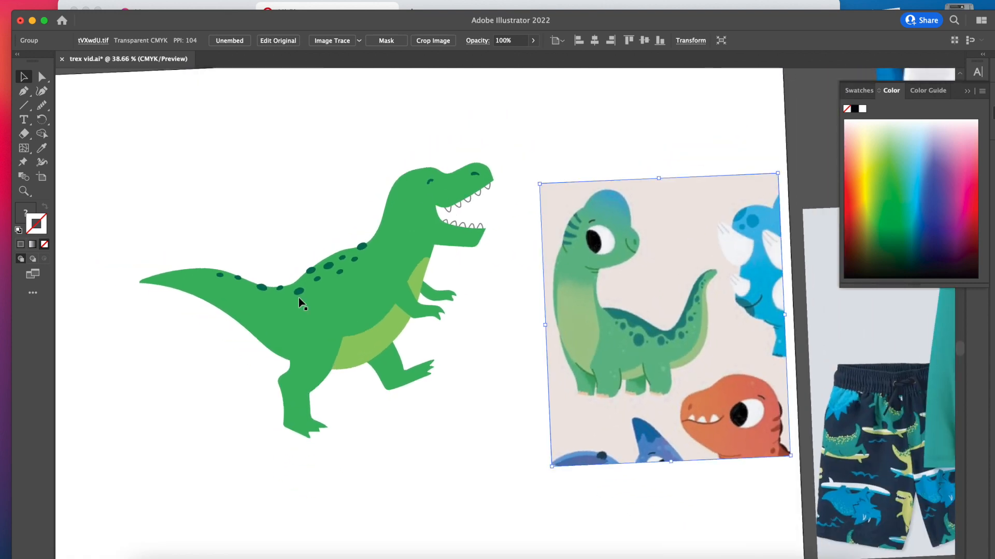
scroll(428, 347, "left", 3)
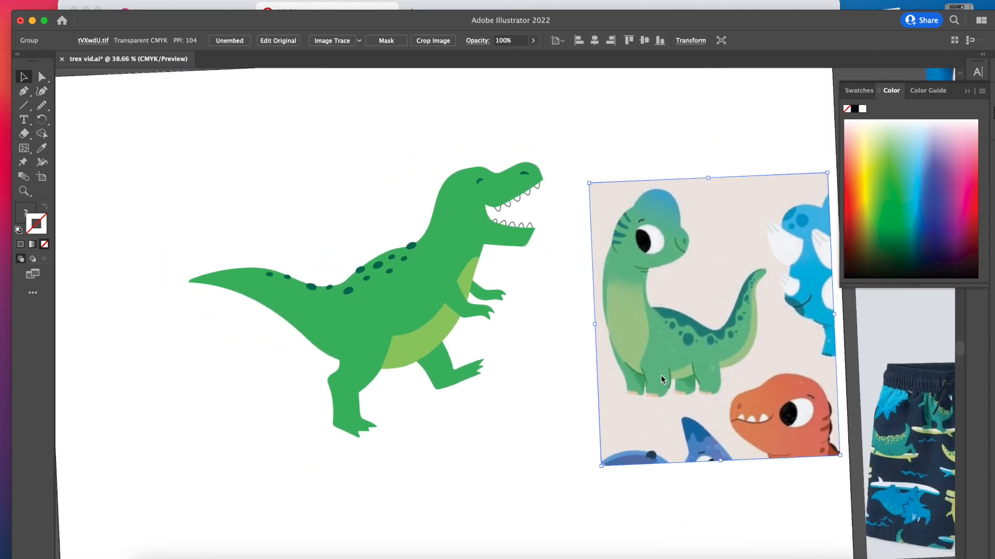
Copy a small dark back spot to the lower body near the tail and recolour it with the palette's lighter green.
scroll(661, 375, "up", 3)
scroll(660, 321, "left", 3)
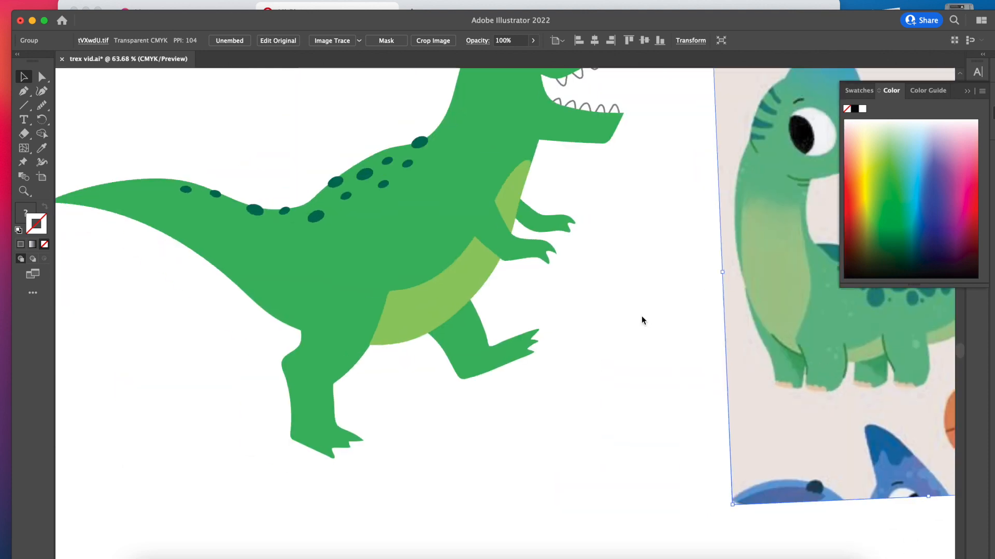
left_click(619, 469)
scroll(639, 387, "right", 3)
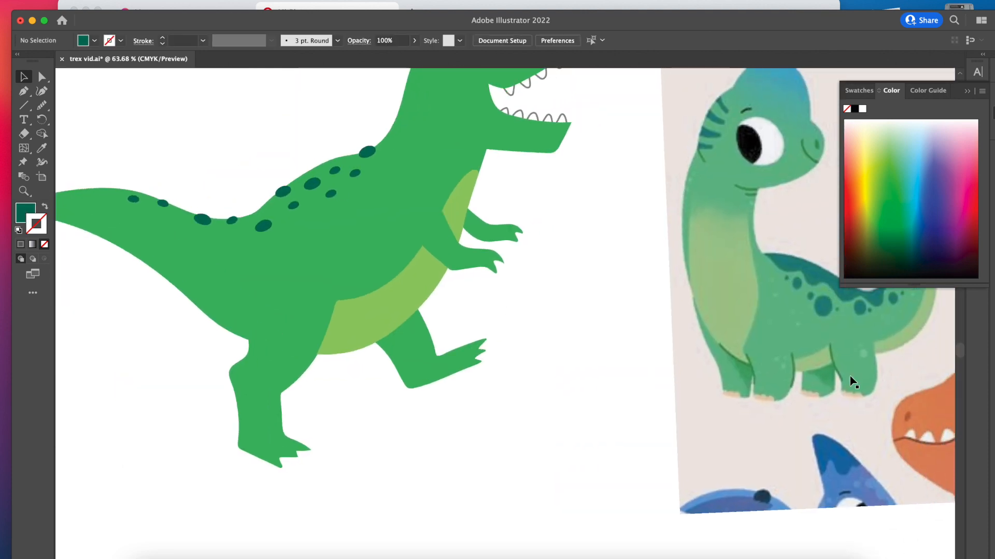
scroll(481, 353, "down", 2)
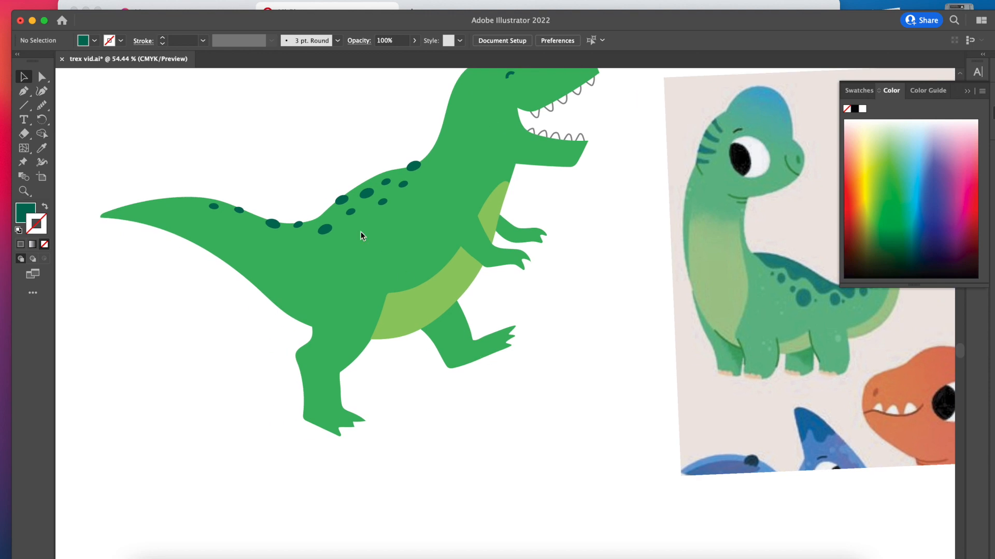
left_click_drag(350, 213, 288, 282, "alt")
scroll(289, 283, "down", 4)
scroll(289, 283, "left", 3)
scroll(289, 284, "down", 1)
scroll(289, 284, "up", 2)
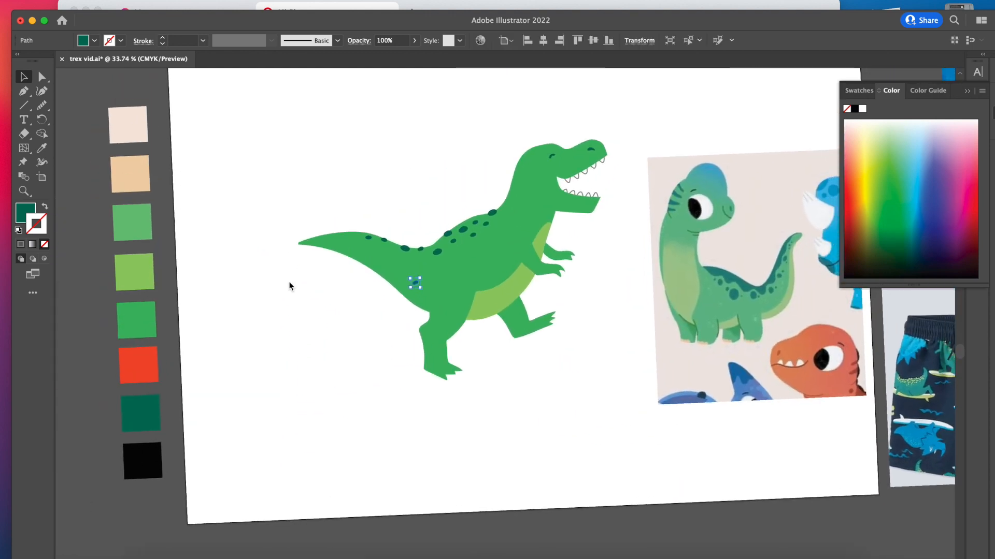
key("i")
left_click(117, 209)
Rotate the light green spot on the lower body slightly.
key("v")
left_click(562, 480)
scroll(430, 304, "up", 5)
left_click(396, 245)
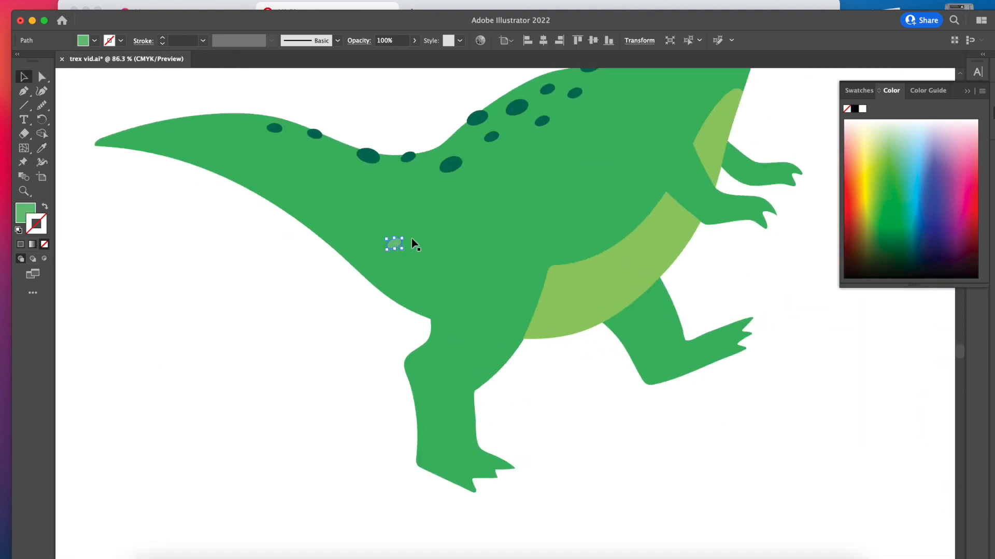
left_click_drag(406, 236, 413, 251)
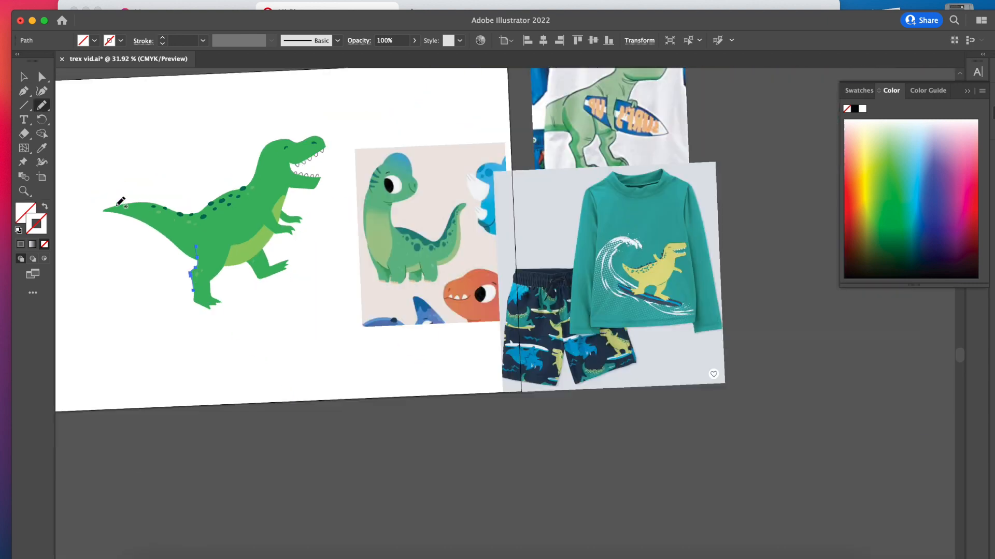
Give the traced line behind the standing leg a stroke in the palette's dark green and set its weight to 0.07 in.
scroll(118, 210, "left", 5)
key("i")
left_click(164, 303)
scroll(374, 168, "up", 5)
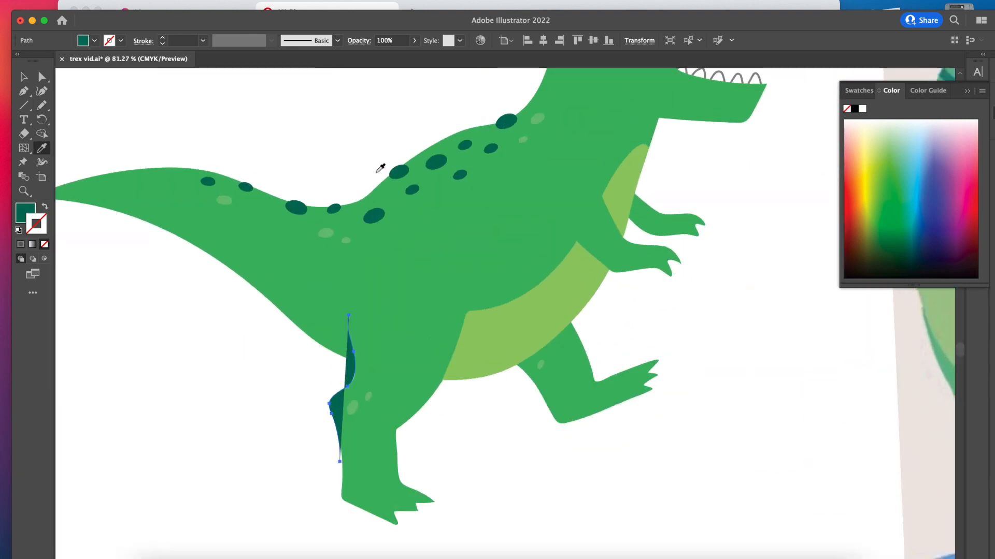
left_click(191, 41)
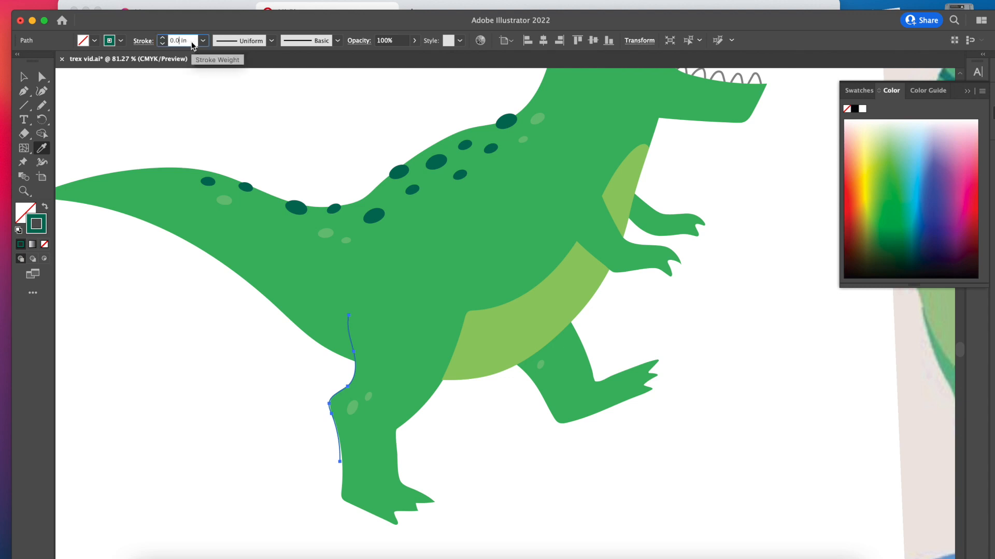
type("7")
key("Return")
key("v")
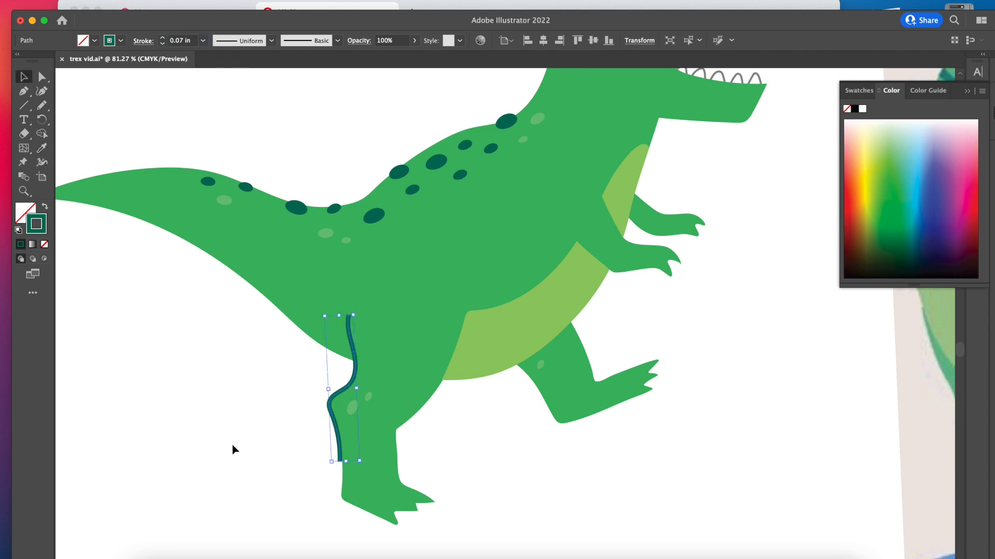
left_click(211, 451)
scroll(247, 450, "down", 3)
scroll(248, 450, "down", 2)
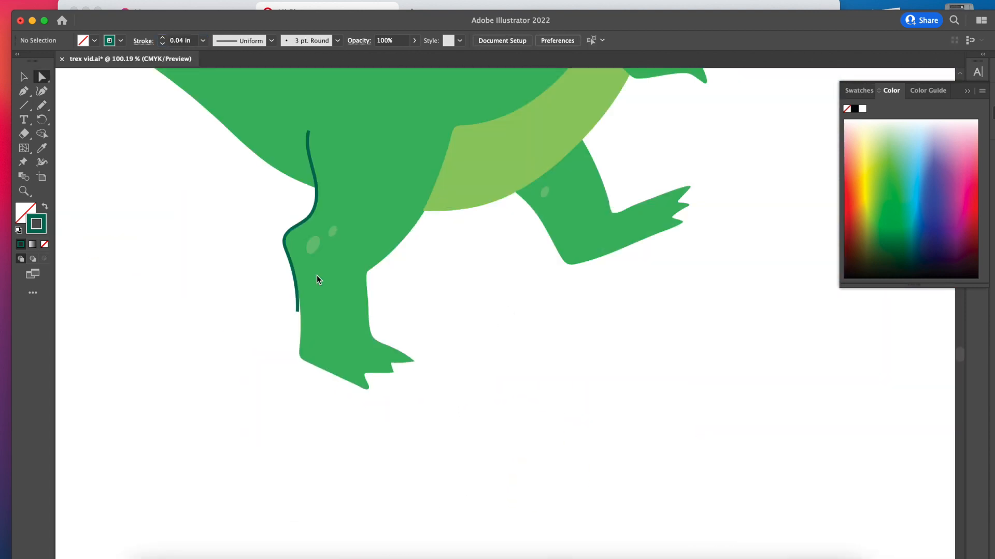
left_click_drag(340, 263, 361, 297)
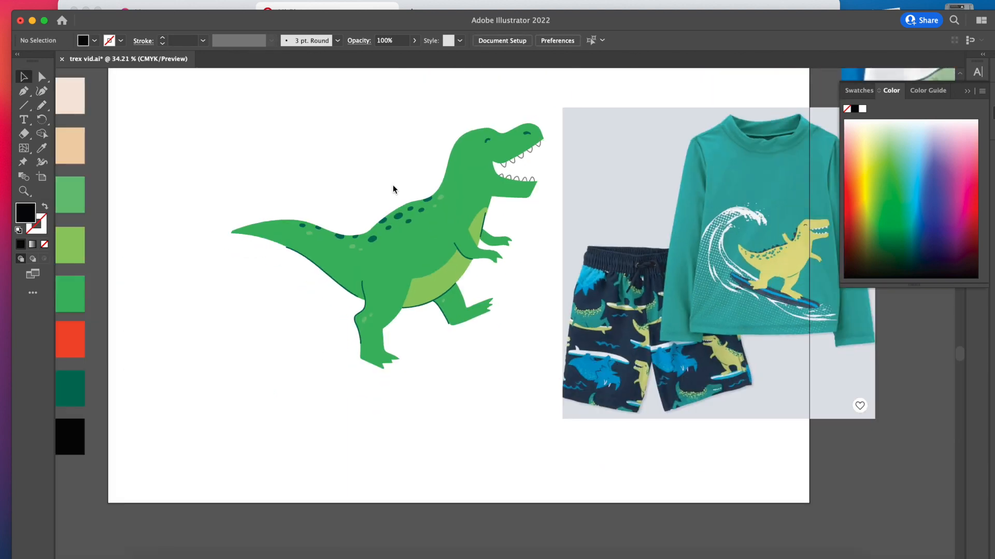
Draw a small pointed spike on the back of the T-rex's neck with the Pencil tool and fill it black.
scroll(394, 190, "up", 1)
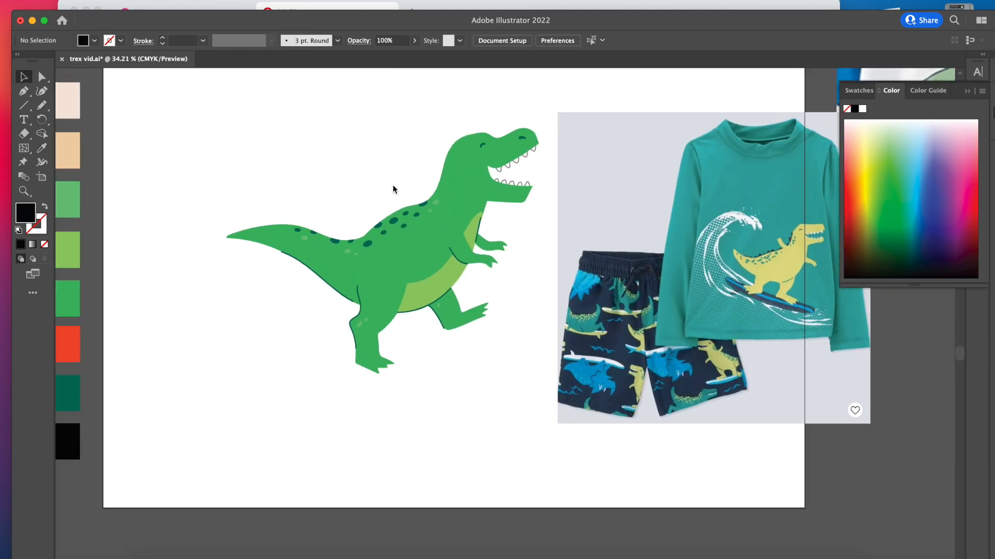
scroll(393, 190, "up", 2)
scroll(393, 187, "left", 3)
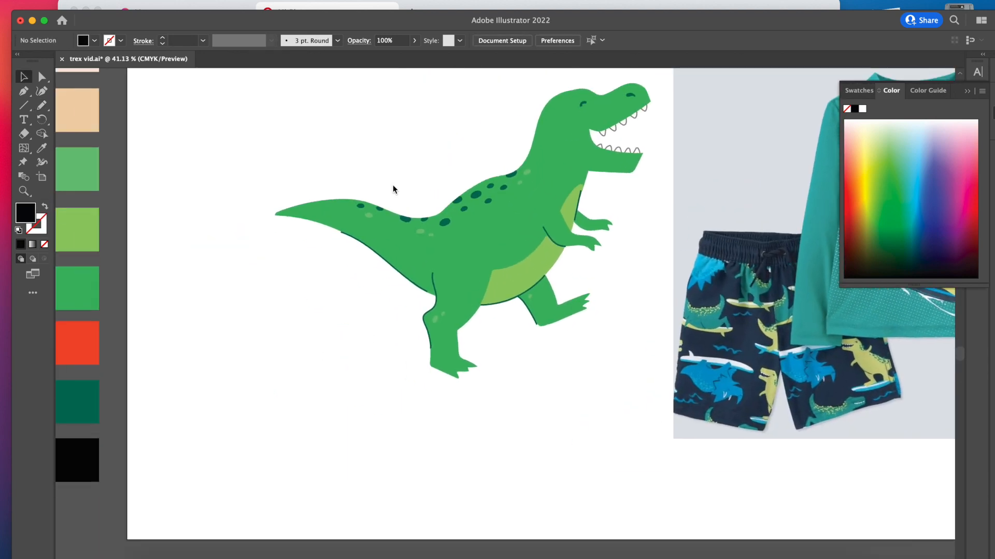
scroll(218, 378, "up", 3)
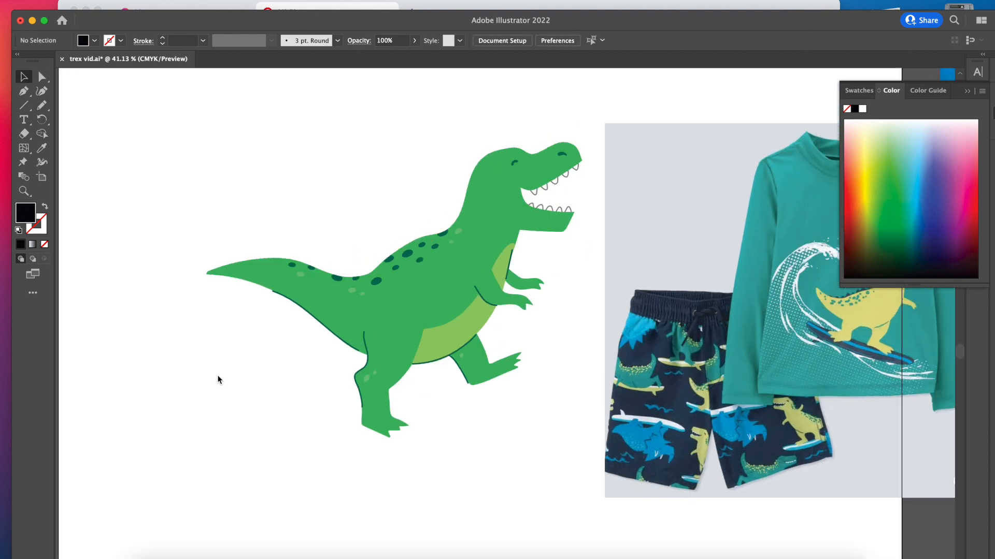
key("n")
mouse_move(458, 212)
left_mouse_down()
mouse_move(469, 223)
mouse_move(465, 208)
mouse_move(455, 248)
left_mouse_up()
key("comma")
key("v")
Duplicate the black spike repeatedly along the neck, back and upper tail, fitting the copies to the body's contour.
left_click_drag(456, 249, 446, 267)
left_click_drag(446, 266, 373, 307)
left_click_drag(373, 306, 318, 344)
left_click_drag(318, 345, 270, 354)
left_click_drag(270, 354, 208, 333)
left_click_drag(207, 332, 163, 325)
left_click(195, 314)
scroll(180, 347, "down", 1)
scroll(167, 327, "up", 3)
left_click(166, 333)
left_click(212, 311)
scroll(213, 333, "down", 2)
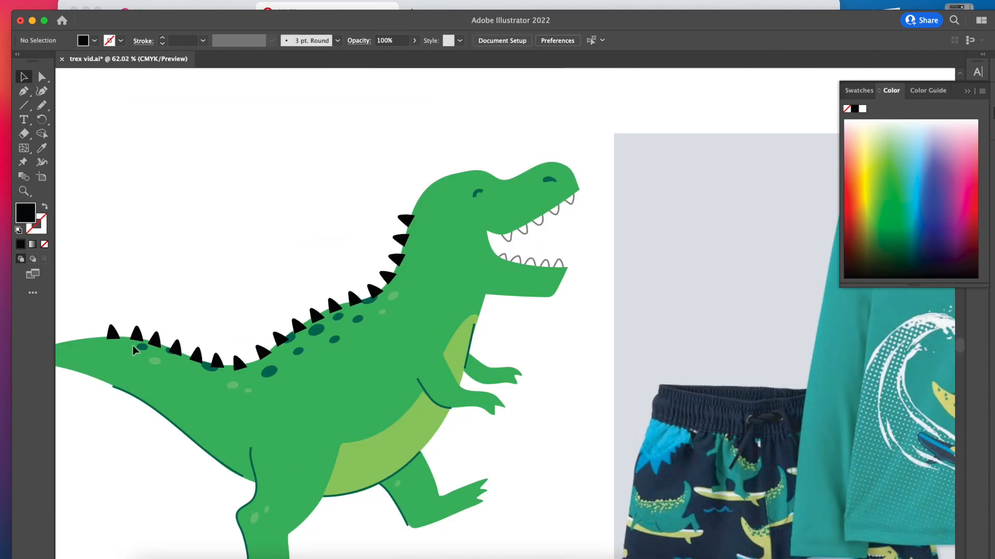
Group the black spikes and send them behind the T-rex's body.
left_click(144, 340)
scroll(287, 327, "up", 4)
left_click(262, 383, "shift")
left_click(326, 316, "shift")
key("super+g")
scroll(611, 205, "down", 4)
key("shift+super+[")
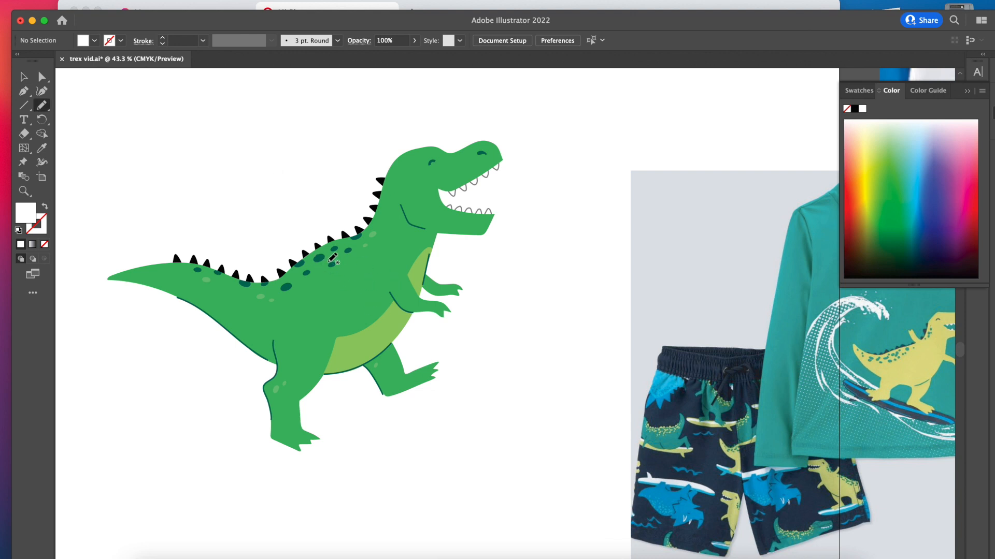
left_click_drag(323, 244, 325, 244)
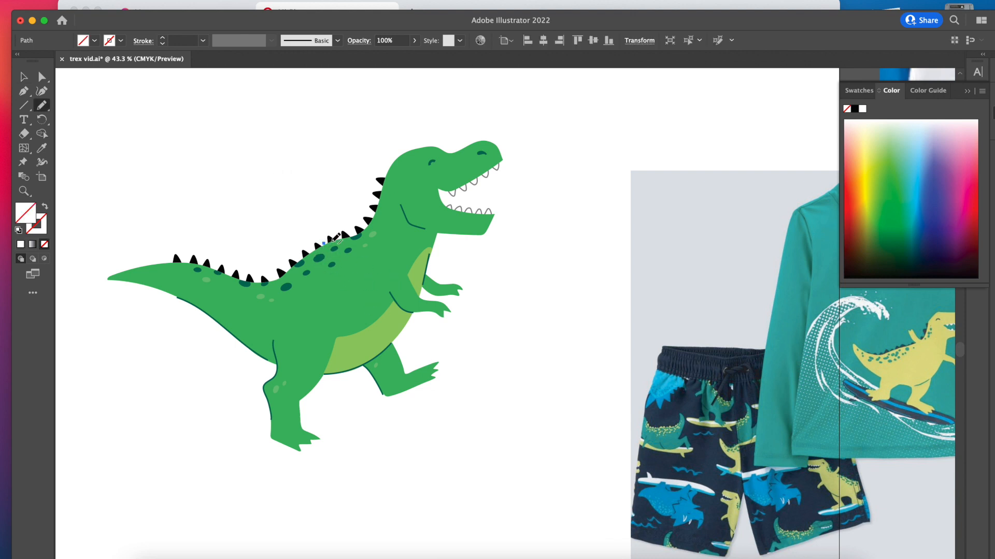
key("super+z")
left_click_drag(328, 240, 361, 289)
key("super+z")
Draw a wide curved band diagonally around the T-rex's torso with the Pencil tool and fill it white.
mouse_move(327, 239)
left_mouse_down()
mouse_move(351, 291)
mouse_move(382, 318)
left_mouse_up()
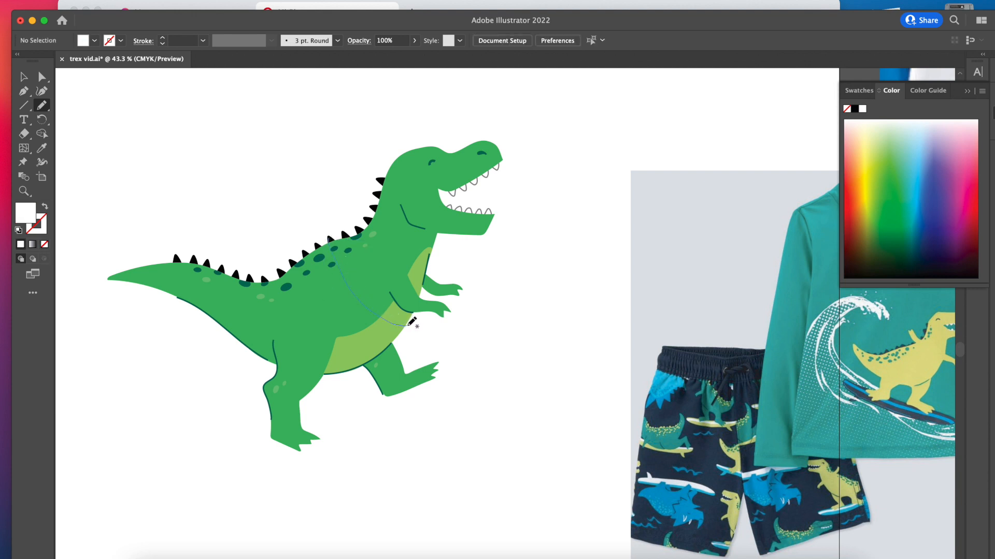
mouse_move(342, 338)
left_mouse_down()
mouse_move(304, 304)
mouse_move(295, 271)
mouse_move(315, 241)
mouse_move(338, 249)
left_mouse_up()
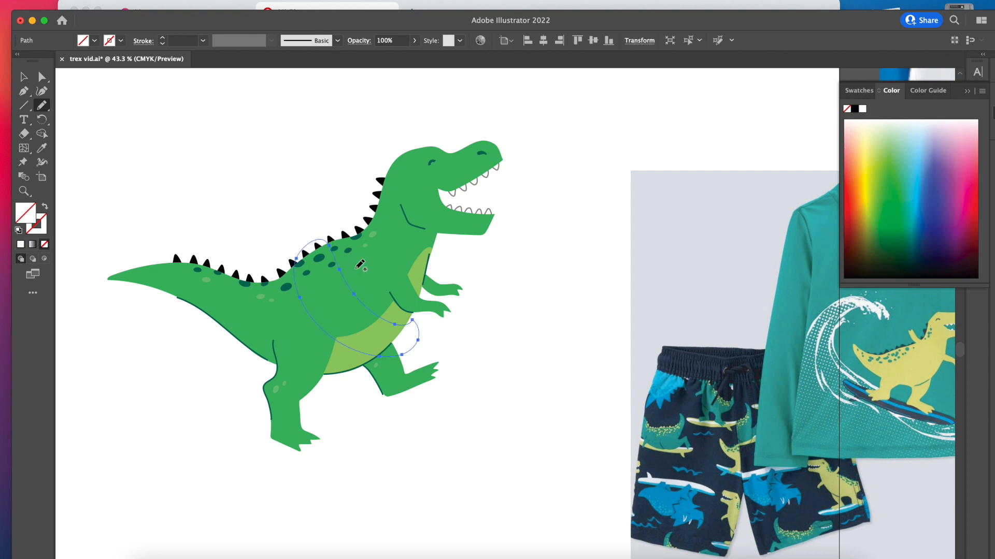
left_click(94, 41)
left_click(31, 61)
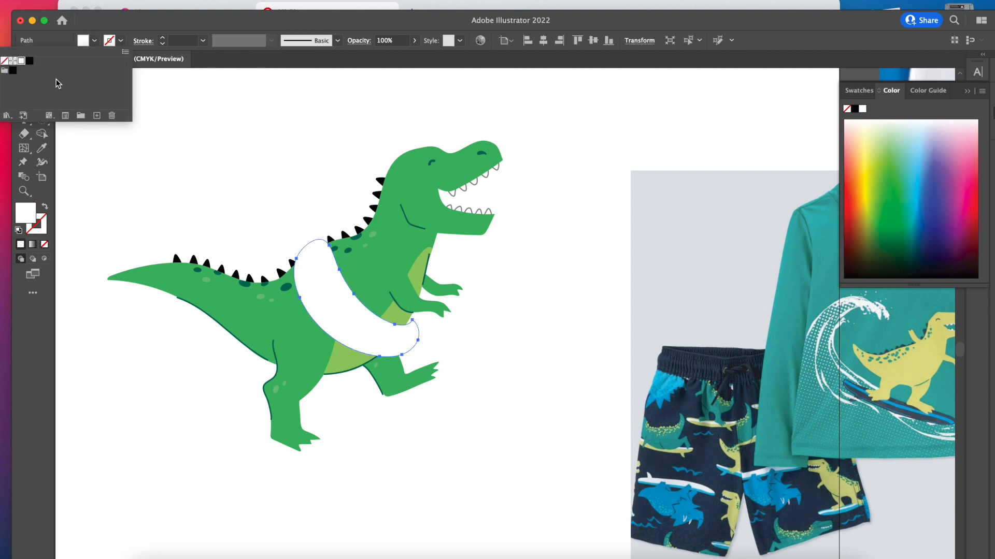
left_click(226, 137)
key("v")
left_click(310, 186)
left_click(311, 262)
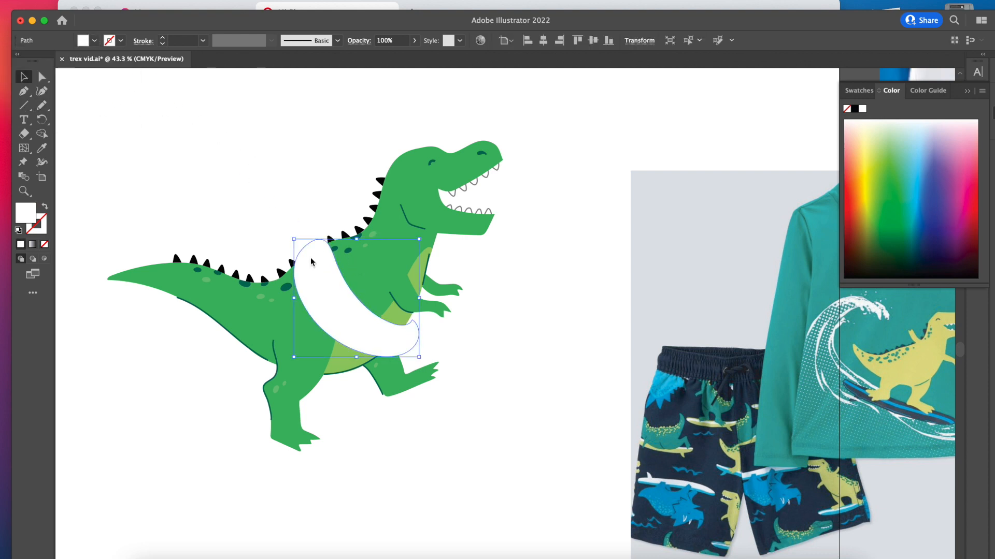
Redraw the tail-side edge of the white band with the Pencil tool.
scroll(310, 262, "up", 6)
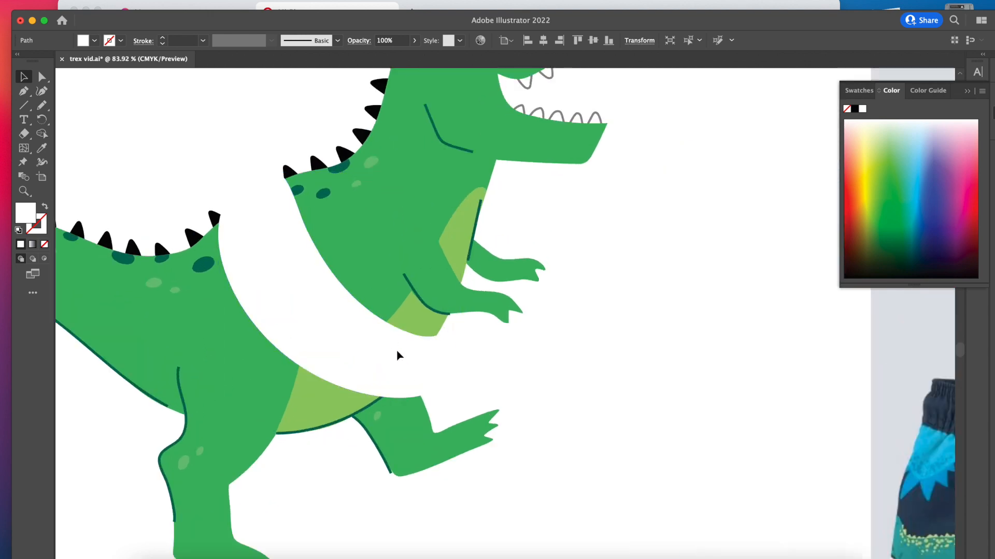
left_click(399, 364)
key("a")
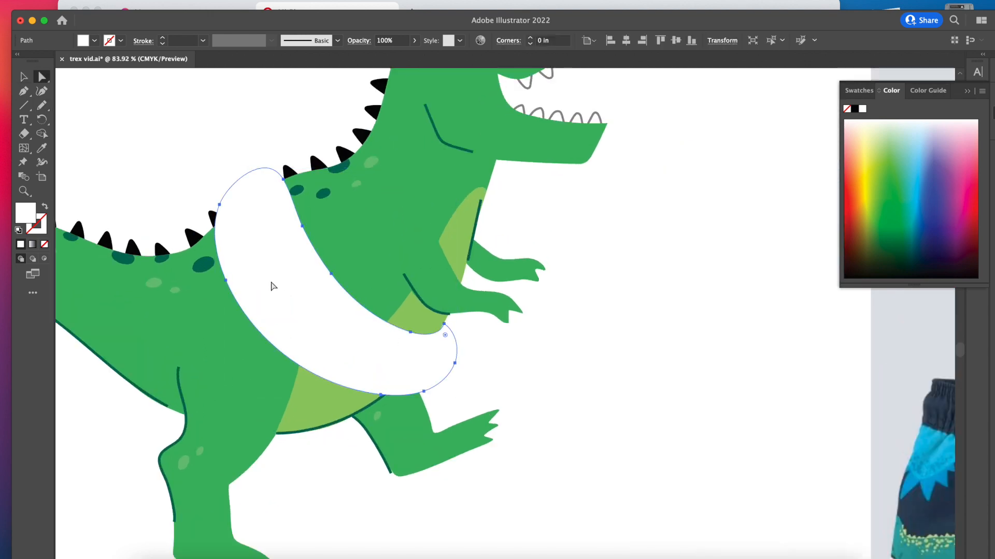
key("n")
mouse_move(229, 193)
left_mouse_down()
mouse_move(233, 264)
mouse_move(276, 325)
mouse_move(374, 389)
left_mouse_up()
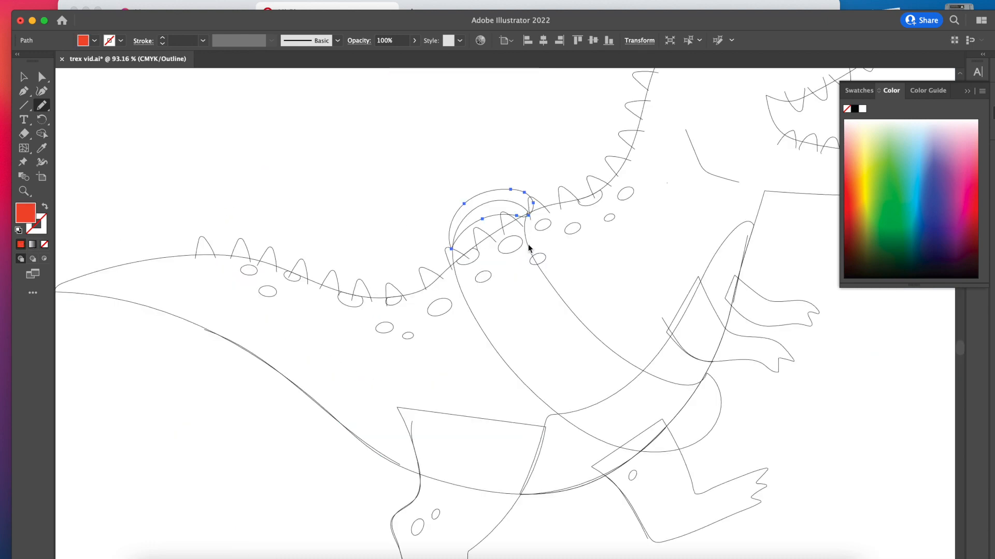
Draw four more stripe shapes across the band below its red end with the Pencil tool, working in outline view.
mouse_move(533, 244)
left_mouse_down()
mouse_move(481, 262)
mouse_move(456, 291)
mouse_move(474, 330)
mouse_move(521, 284)
mouse_move(556, 274)
left_mouse_up()
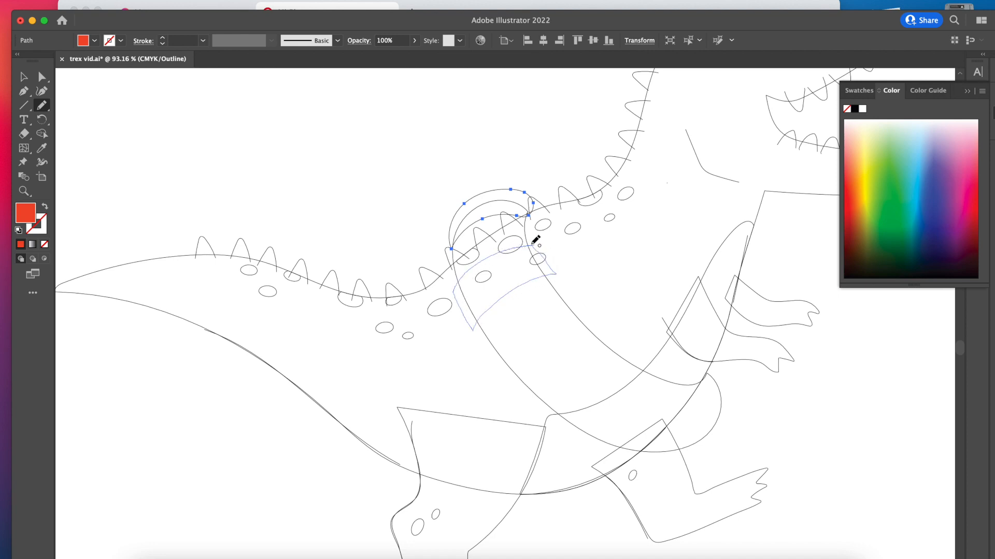
left_click_drag(536, 240, 534, 244)
mouse_move(573, 306)
left_mouse_down()
mouse_move(593, 326)
mouse_move(502, 375)
mouse_move(573, 305)
left_mouse_up()
mouse_move(614, 342)
left_mouse_down()
mouse_move(504, 285)
mouse_move(520, 337)
mouse_move(503, 287)
left_mouse_up()
mouse_move(560, 321)
left_mouse_down()
mouse_move(564, 374)
mouse_move(562, 325)
left_mouse_up()
key("super+y")
key("super+y")
Select the four unfilled stripes on the band and fill them with the same red as the end stripe.
key("v")
left_click(498, 290, "shift")
left_click(471, 258, "shift")
left_click(439, 211, "shift")
key("super+y")
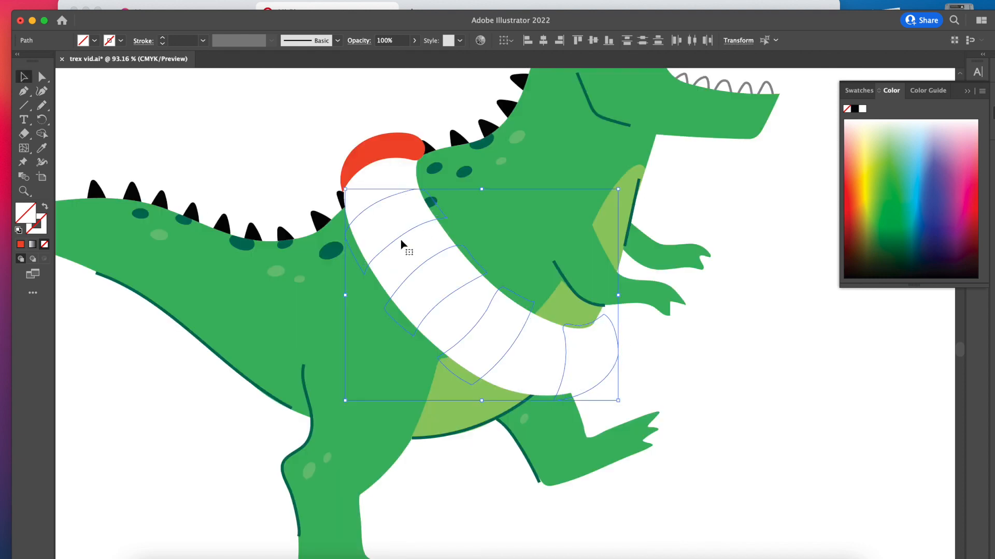
left_click(21, 245)
left_click(174, 426)
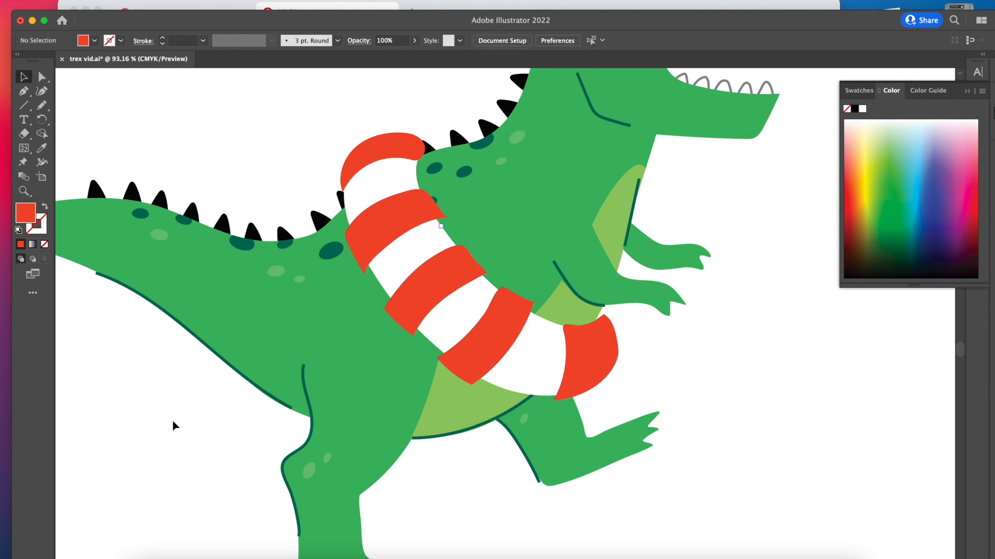
Select the white band with all its red stripes and trim the stripes' overhanging ends to the band with the Shape Builder tool.
scroll(173, 421, "down", 5)
scroll(326, 384, "up", 4)
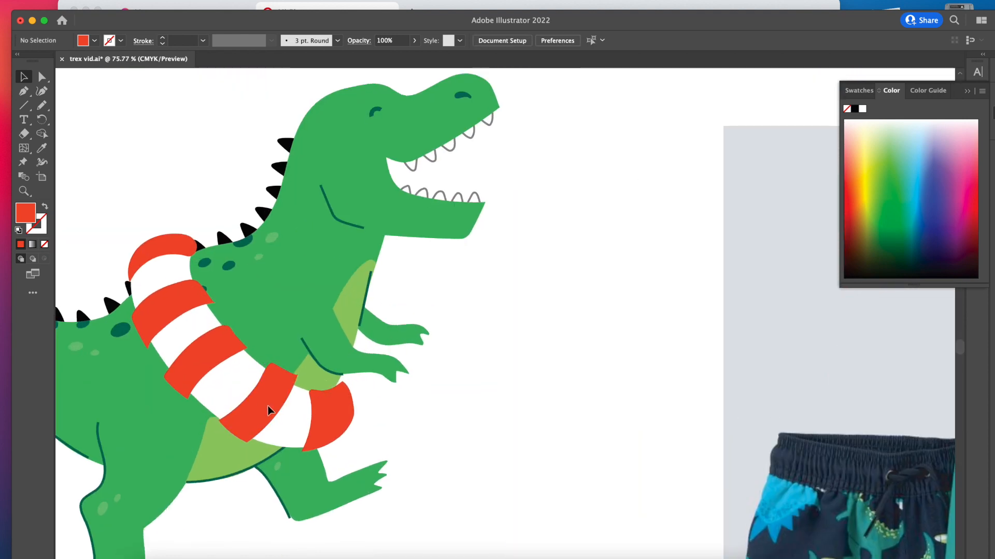
left_click(263, 409)
scroll(422, 433, "left", 3)
scroll(422, 433, "down", 1)
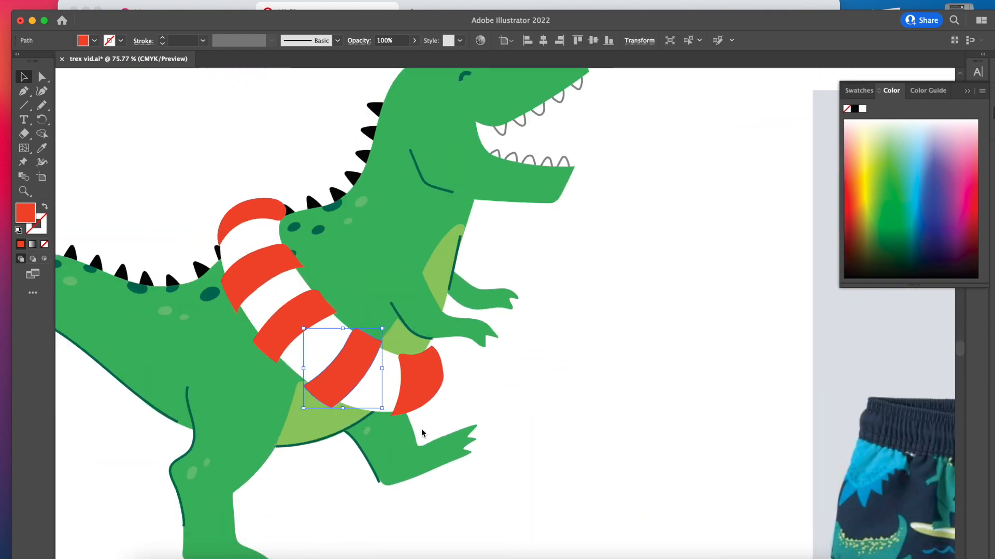
left_click(391, 376)
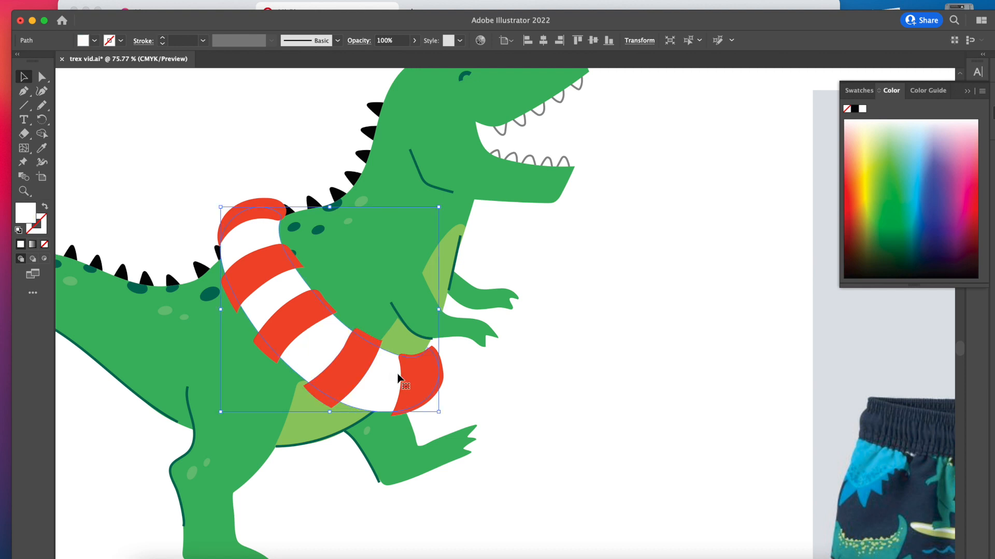
left_click(341, 384, "shift")
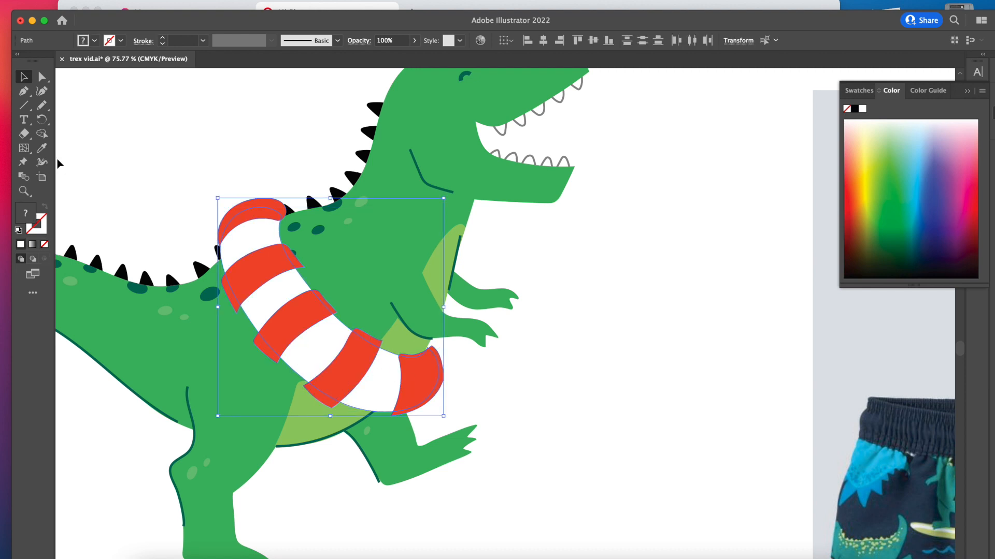
left_click(42, 134)
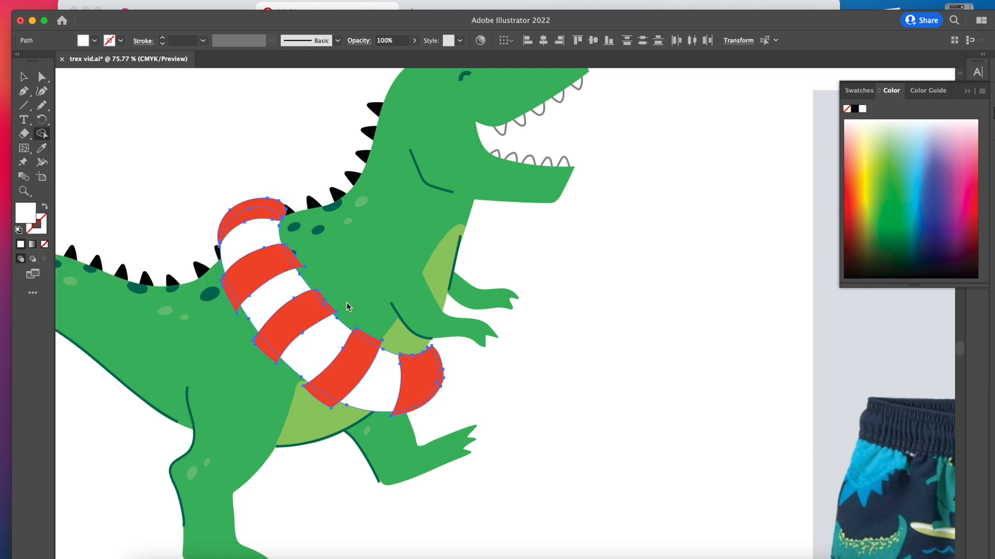
Paint a red outline of a slanted sunglasses lens over the T-rex's eye with the Paintbrush tool.
scroll(275, 280, "up", 4)
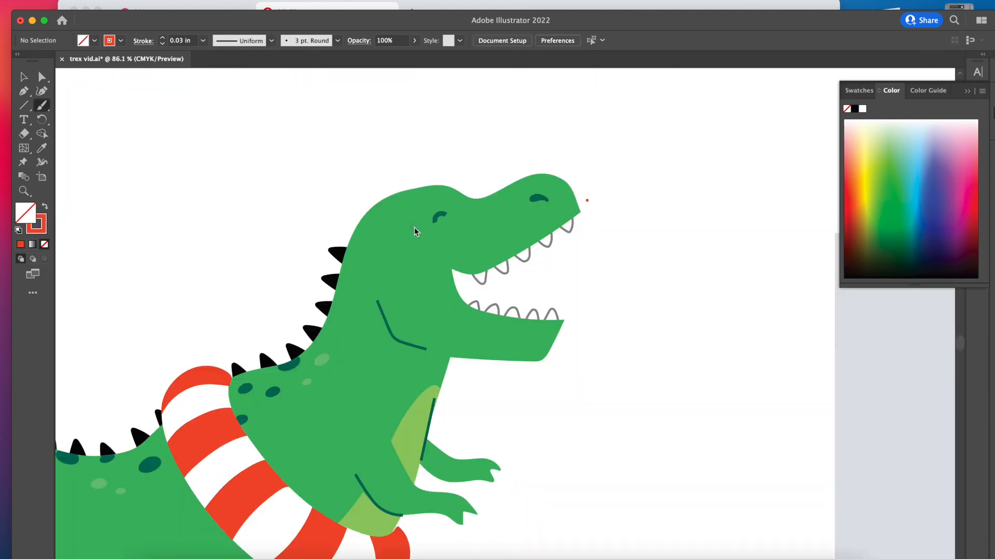
mouse_move(409, 223)
left_mouse_down()
mouse_move(478, 193)
mouse_move(443, 200)
mouse_move(494, 187)
mouse_move(479, 191)
left_mouse_up()
scroll(480, 186, "up", 5)
key("a")
left_click(498, 216)
key("b")
left_click_drag(482, 221, 451, 252)
Select the red sunglasses lens outline over the T-rex's eye and fill it with black (000000).
key("v")
left_click(495, 124)
left_click(484, 171)
left_click(453, 255, "shift")
left_click(487, 164)
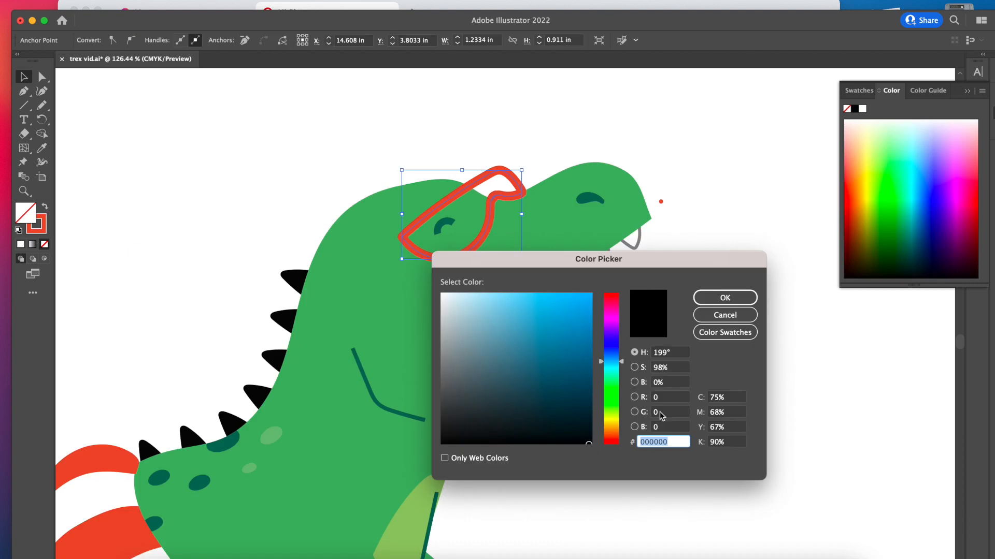
key("Return")
left_click(592, 444)
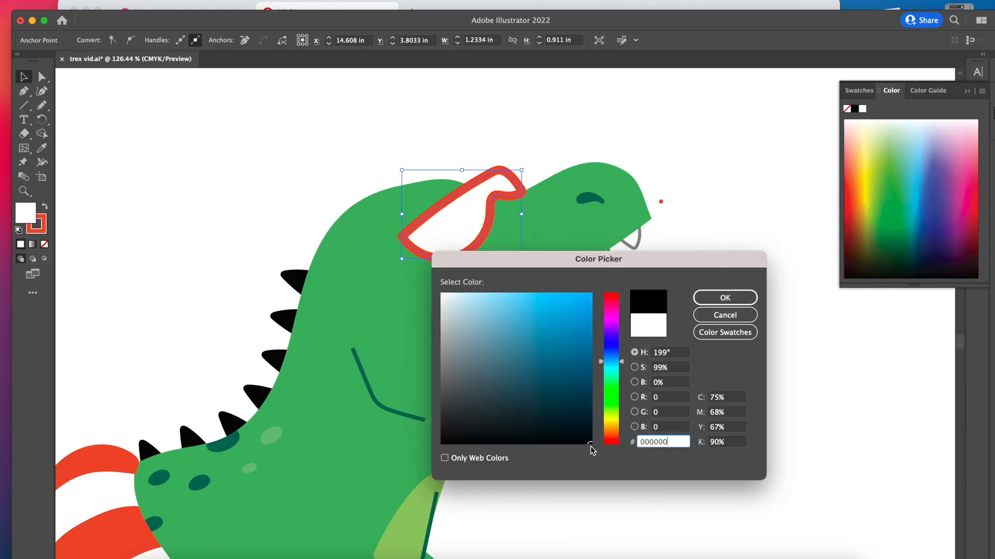
left_click(735, 298)
left_click(744, 300)
scroll(744, 300, "down", 5)
scroll(684, 249, "up", 6)
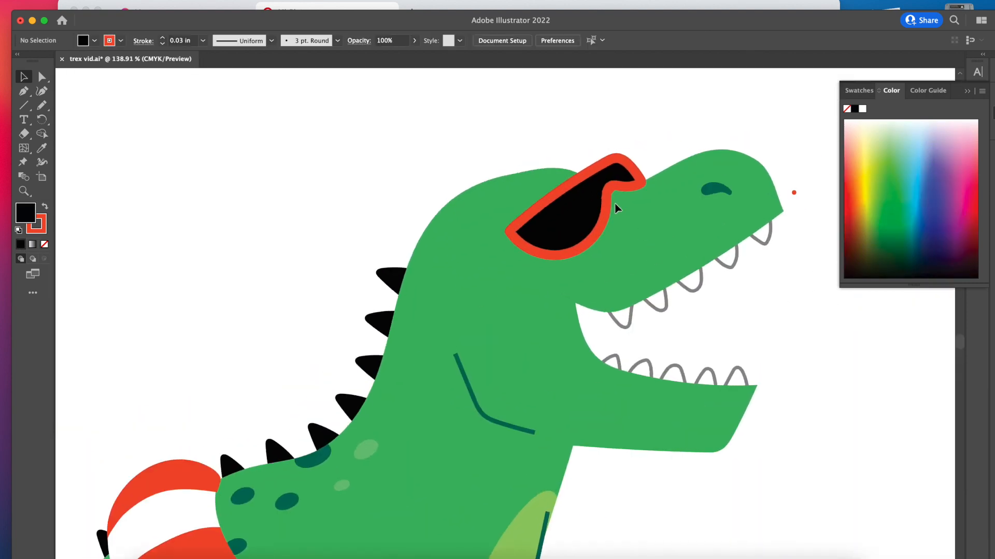
Paint an unfilled red sunglasses arm with a hooked end, running back from the lens across the T-rex's head.
left_click(46, 244)
key("b")
scroll(517, 242, "up", 5)
right_click(435, 215)
left_click_drag(449, 298, 515, 229)
key("super+z")
key("v")
scroll(458, 140, "down", 8)
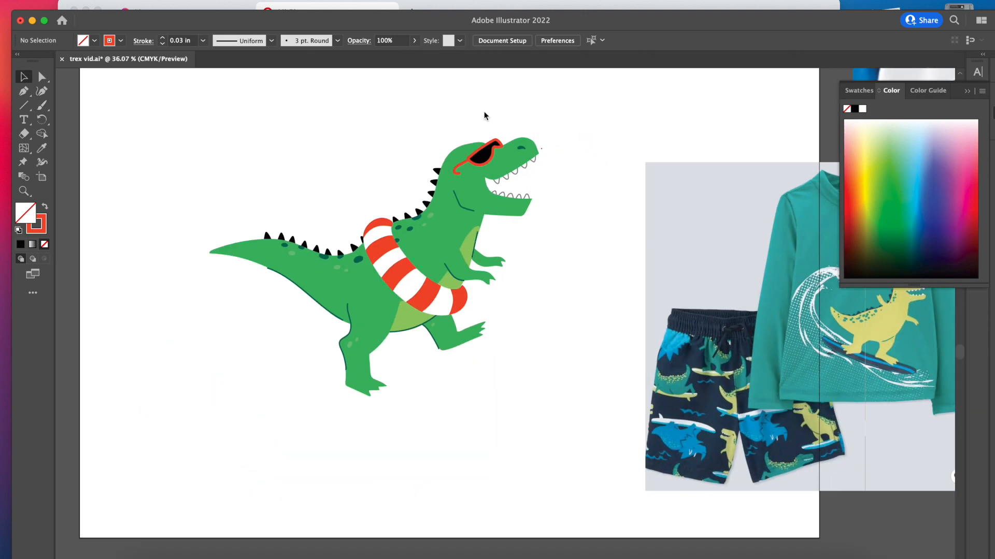
Select the red sunglasses arm and touch up its path with the Pencil tool.
scroll(483, 114, "up", 5)
left_click(399, 273)
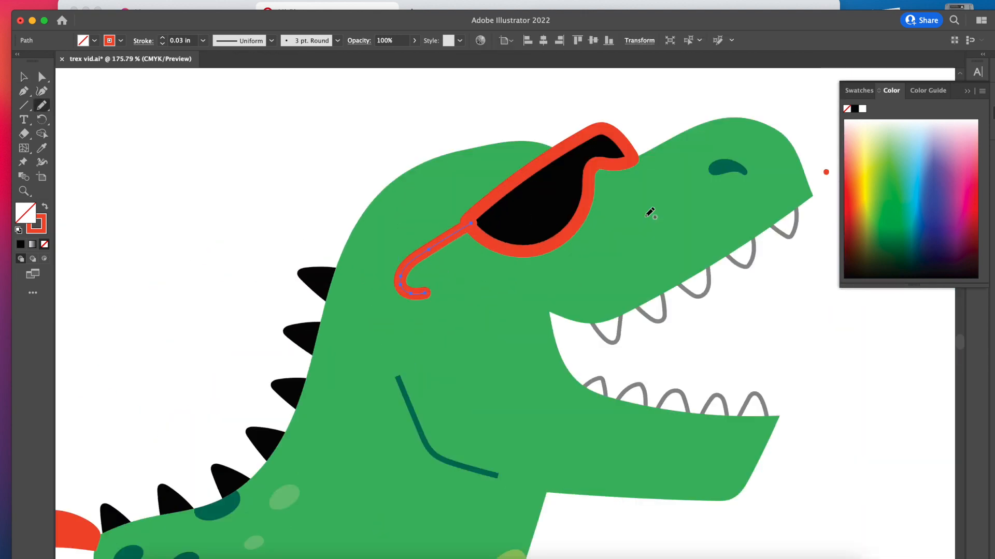
scroll(698, 189, "up", 5)
left_click(697, 187)
scroll(705, 188, "down", 7)
scroll(707, 187, "up", 5)
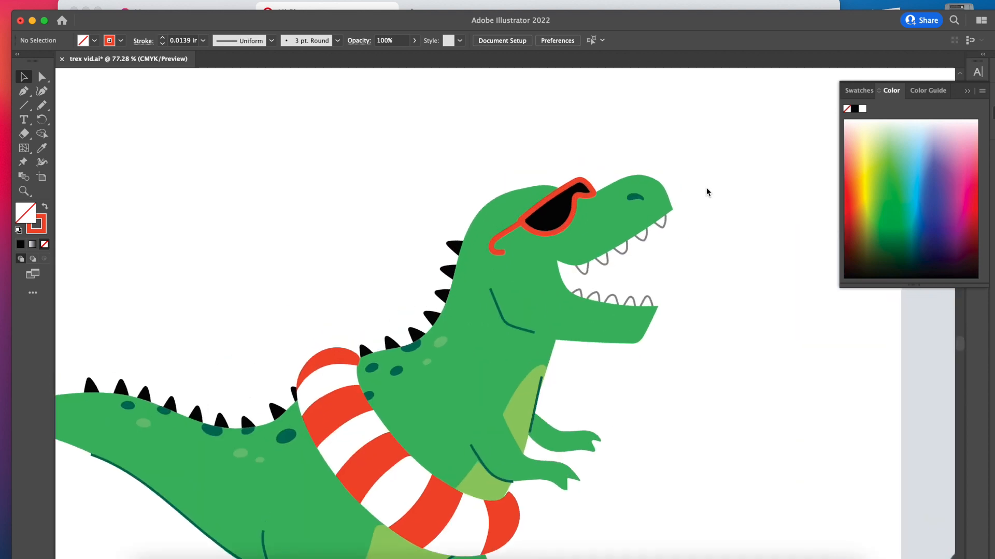
Switch the stroke colour to white and paint a short curved highlight on the black lens with the Paintbrush tool.
left_click(119, 41)
left_click(21, 61)
left_click(364, 226)
key("b")
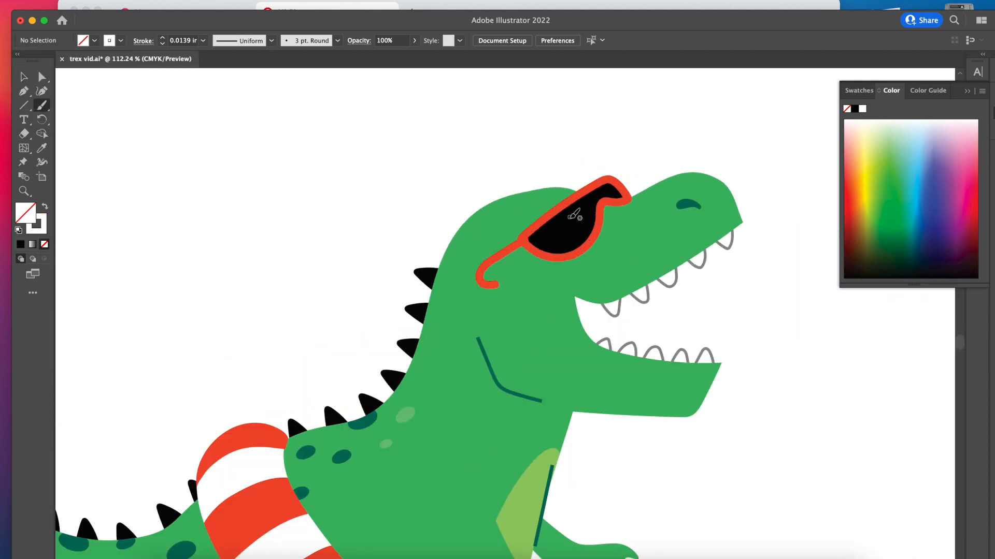
scroll(574, 217, "up", 5)
left_click_drag(571, 207, 561, 243)
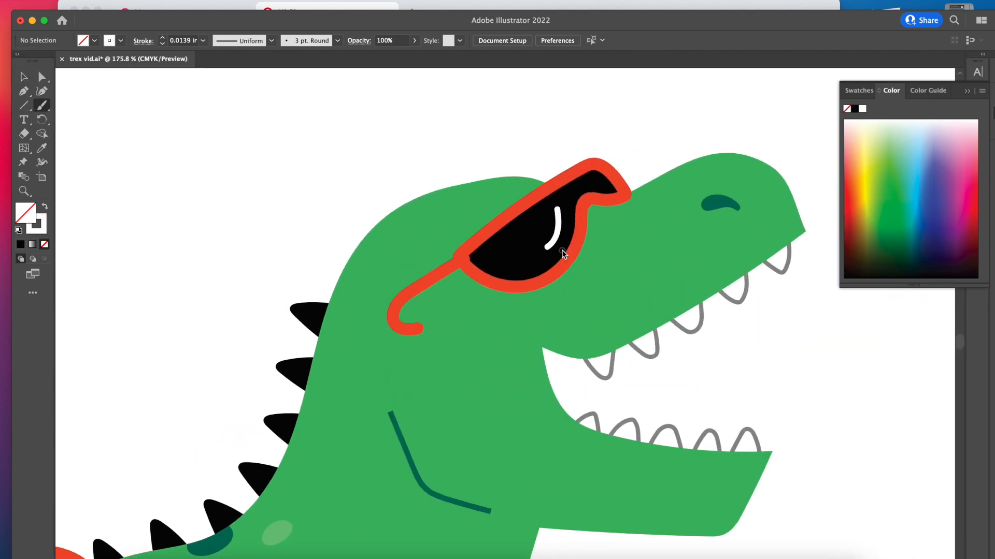
key("v")
scroll(527, 142, "down", 3)
Draw a large rectangle over the T-rex and fill it with tan sampled from the dinosaur-and-palms reference image moved nearby.
left_click_drag(625, 225, 709, 177)
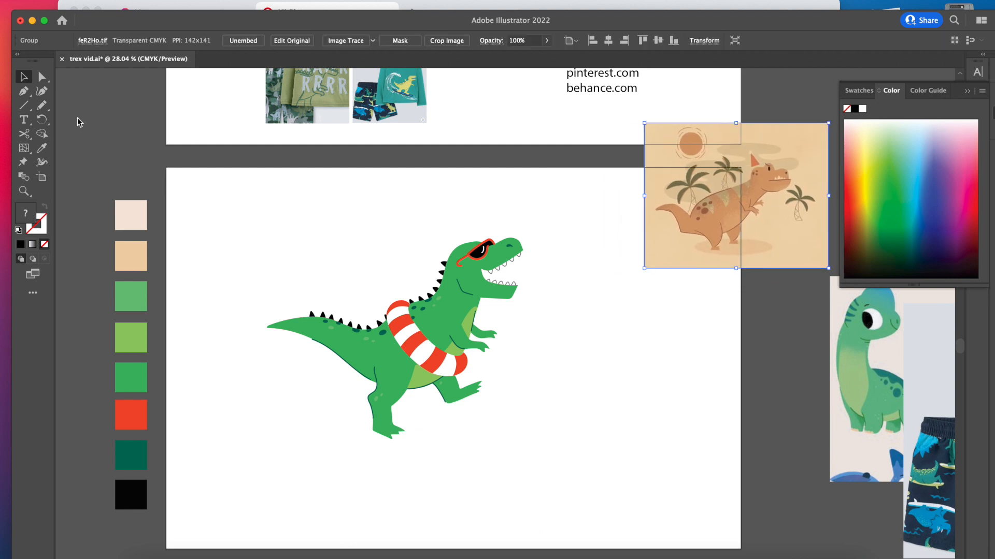
left_click(26, 106)
left_click_drag(212, 197, 630, 458)
key("i")
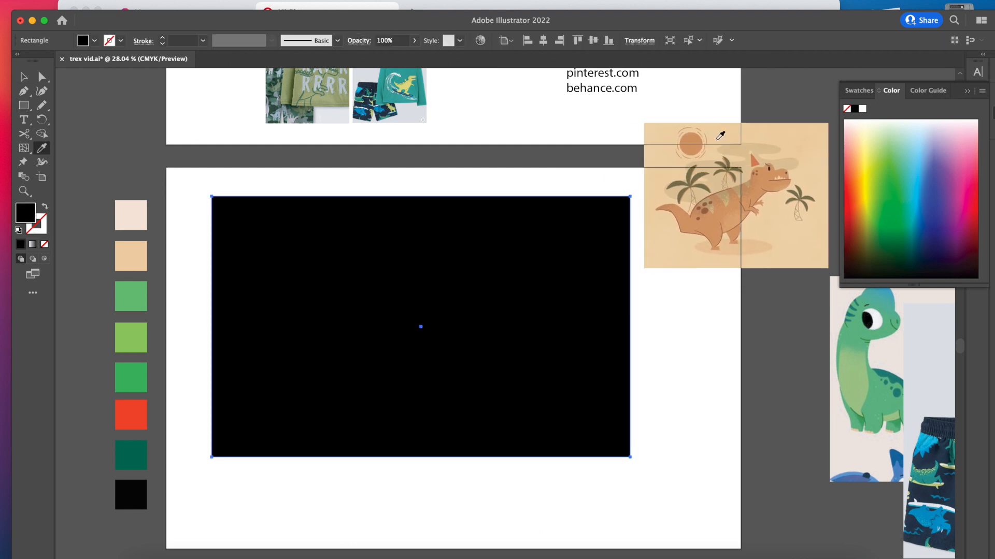
left_click(793, 133)
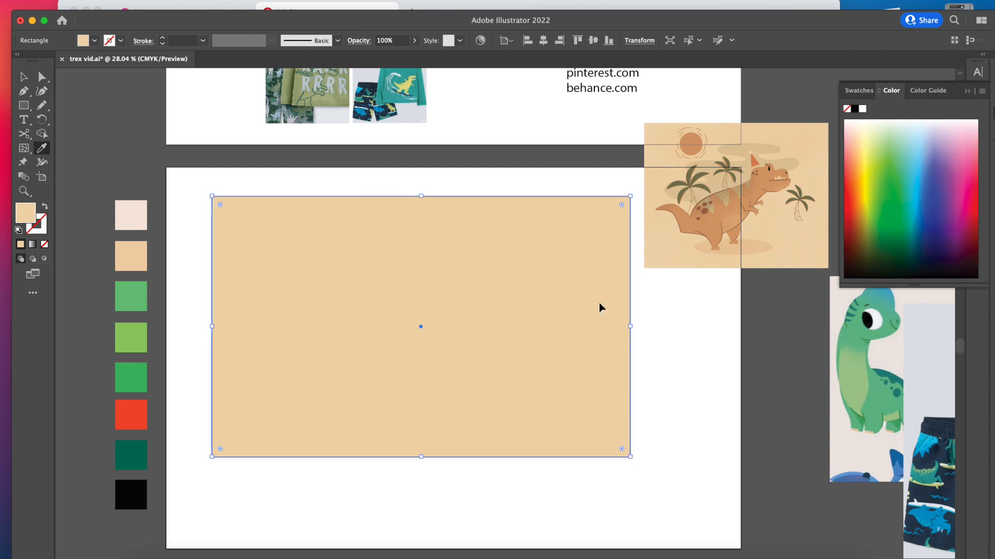
Send the tan rectangle to the back so that it forms a background behind the T-rex.
key("shift+super+[")
key("v")
left_click(698, 349)
scroll(521, 431, "up", 4)
scroll(524, 428, "down", 3)
scroll(524, 429, "up", 1)
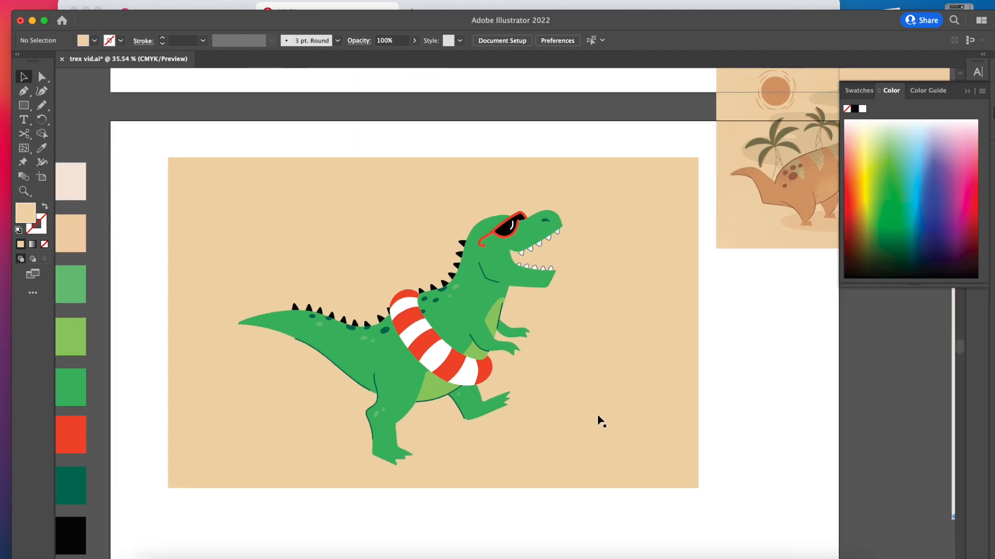
Lighten the background rectangle's fill to a pale cream.
left_click(584, 418)
double_click(30, 215)
left_click_drag(461, 297, 457, 290)
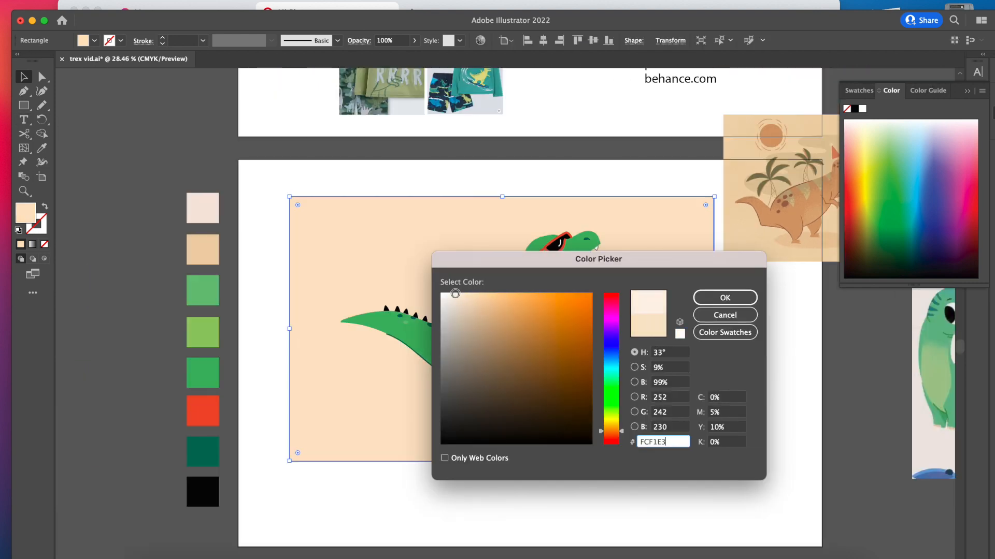
left_click(706, 296)
Draw a flat ellipse under the T-rex's standing foot and fill it with tan sampled from the reference image.
key("l")
scroll(348, 395, "right", 2)
mouse_move(358, 420)
left_mouse_down()
mouse_move(552, 455)
mouse_move(502, 439)
left_mouse_up()
key("i")
left_click(691, 140)
Arrange the tan ellipse behind the T-rex, with the cream background rectangle at the very back.
key("super+shift+[")
key("v")
left_click(635, 406)
key("super+shift+[")
Reposition and shrink the tan ellipse so that it sits as a ground shadow beneath the standing foot.
left_click_drag(472, 444, 521, 443)
scroll(467, 440, "up", 3)
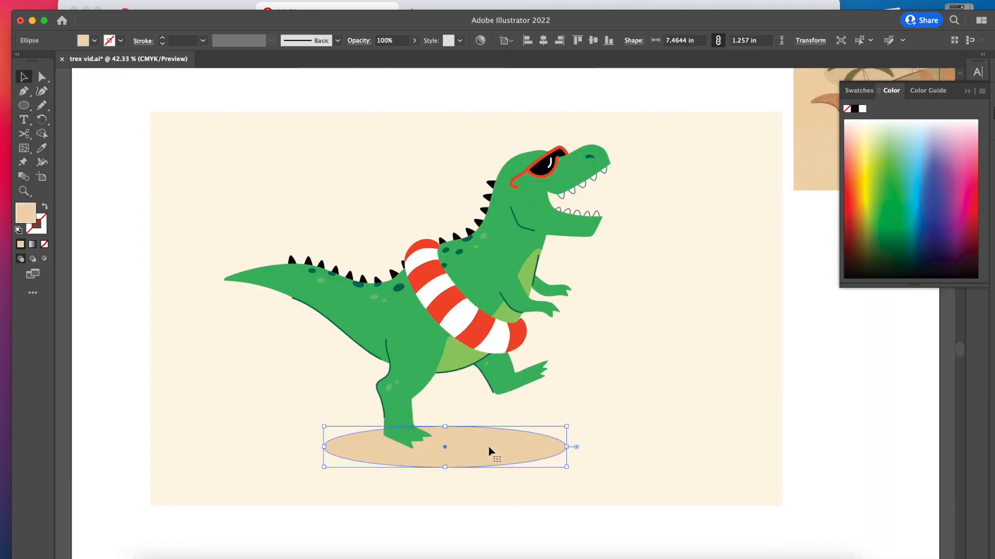
left_click(853, 382)
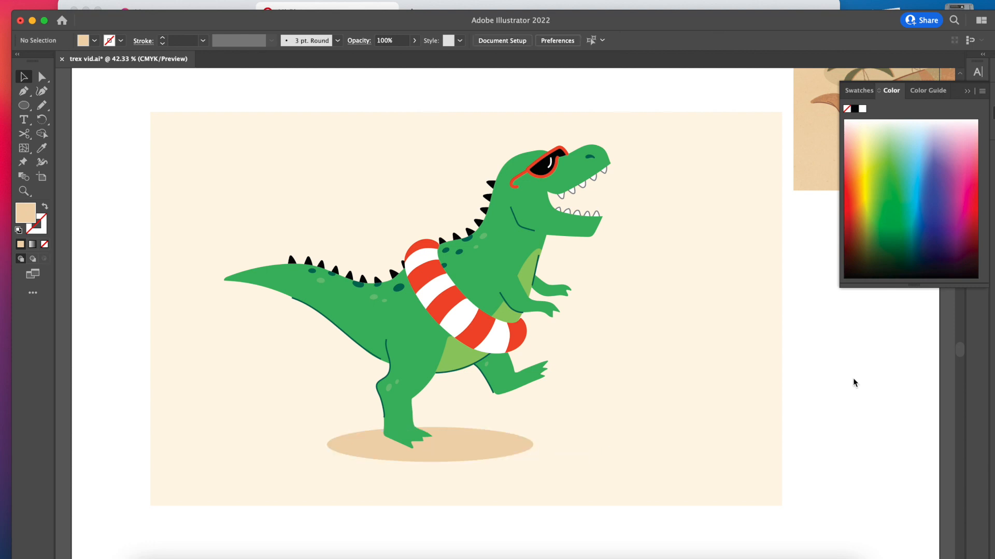